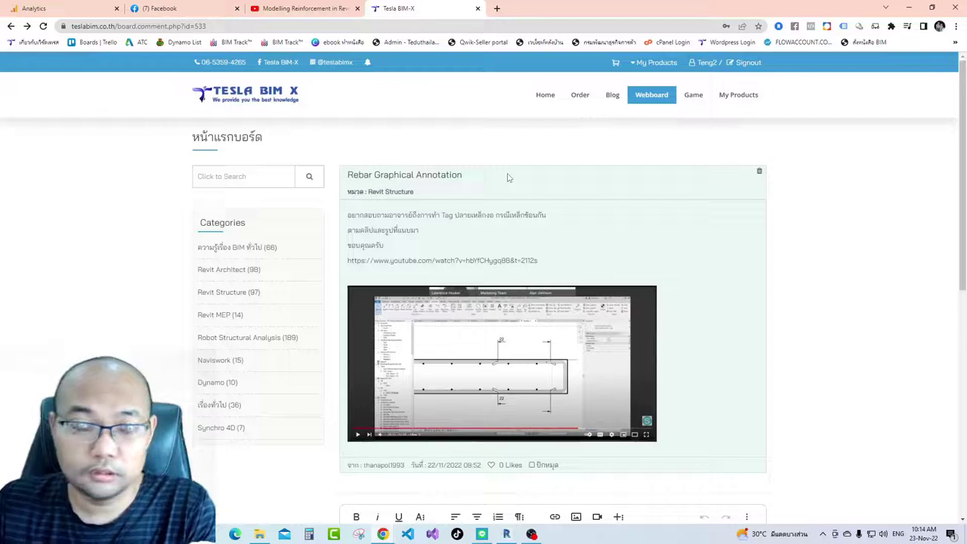
Enlarge the Rebar Graphical Annotation post's video screenshot, then leave the browser for Revit
scroll(528, 163, down, 2)
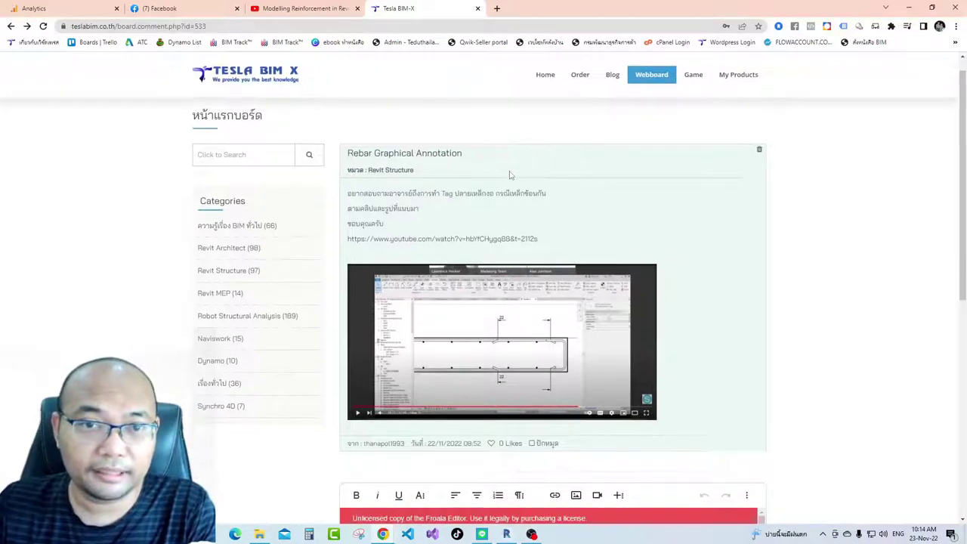
scroll(464, 189, up, 2)
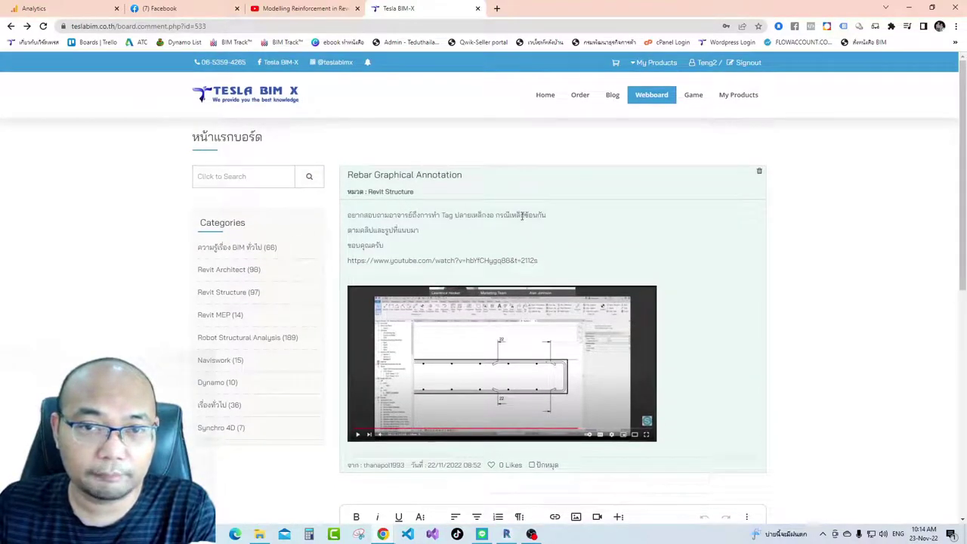
click(504, 342)
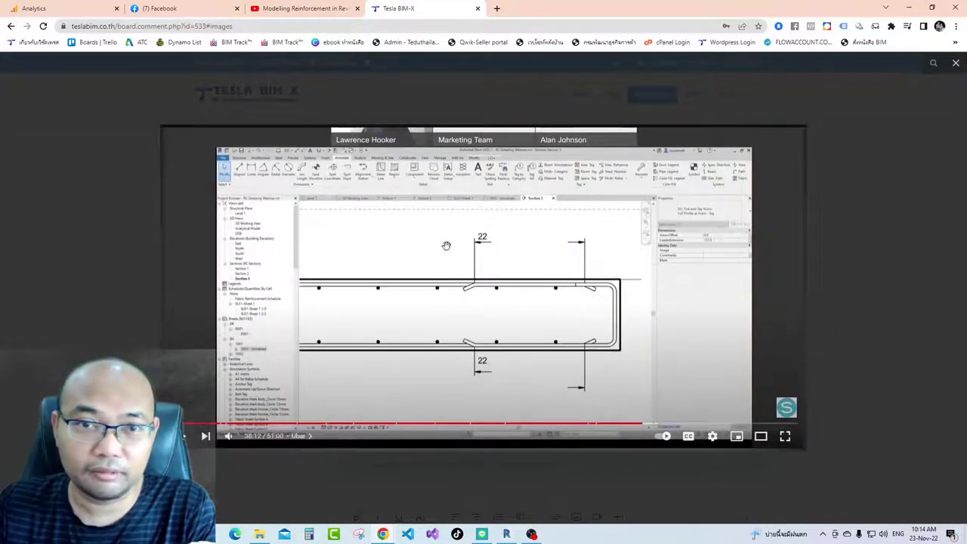
click(909, 9)
Zoom into the sheet and activate the beam section viewport
scroll(520, 249, up, 5)
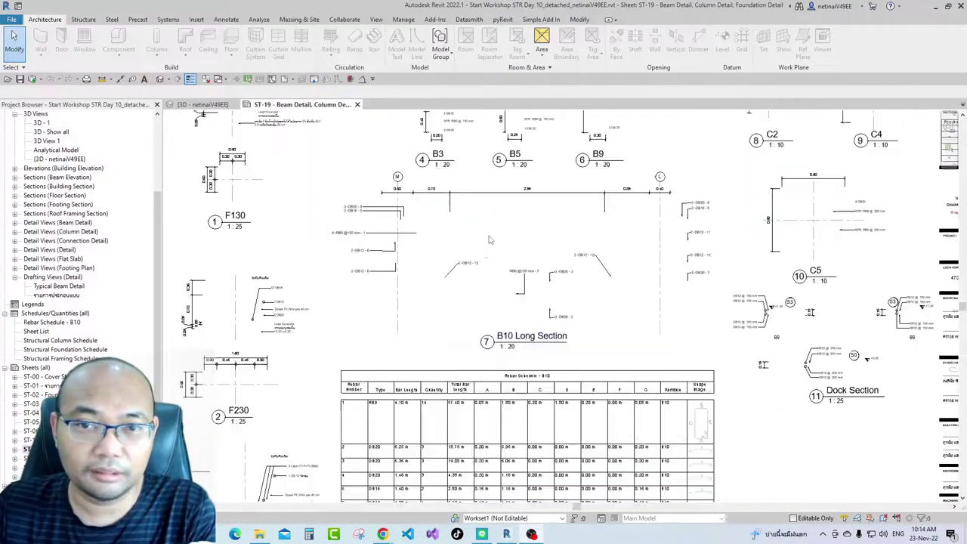
scroll(453, 261, up, 1)
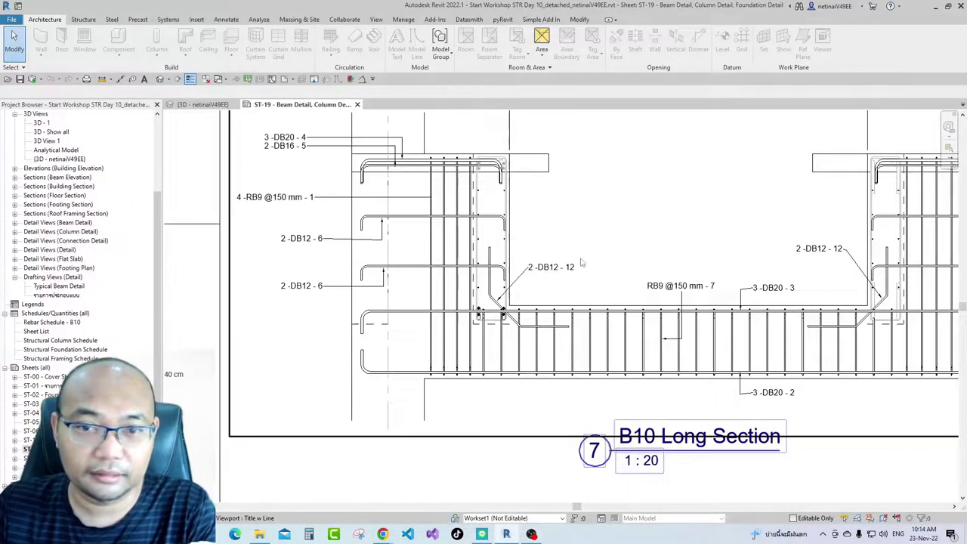
double_click(596, 217)
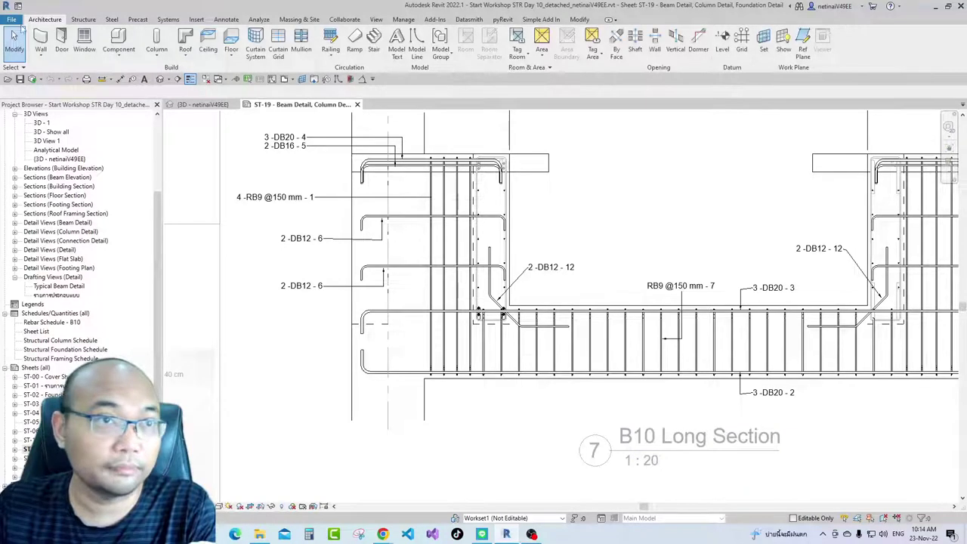
Create a new annotation family from the Metric Detail Item.rft template
click(12, 20)
mouse_move(33, 58)
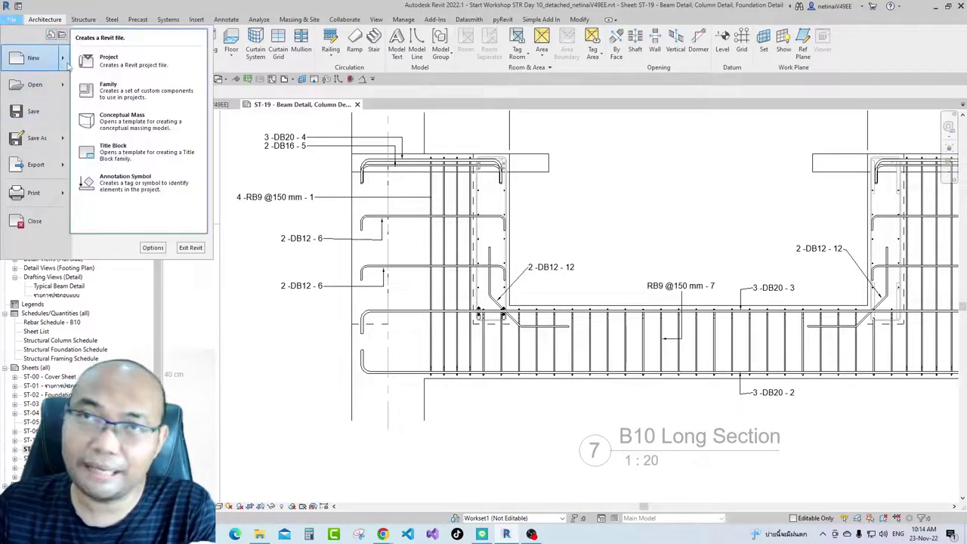
click(126, 187)
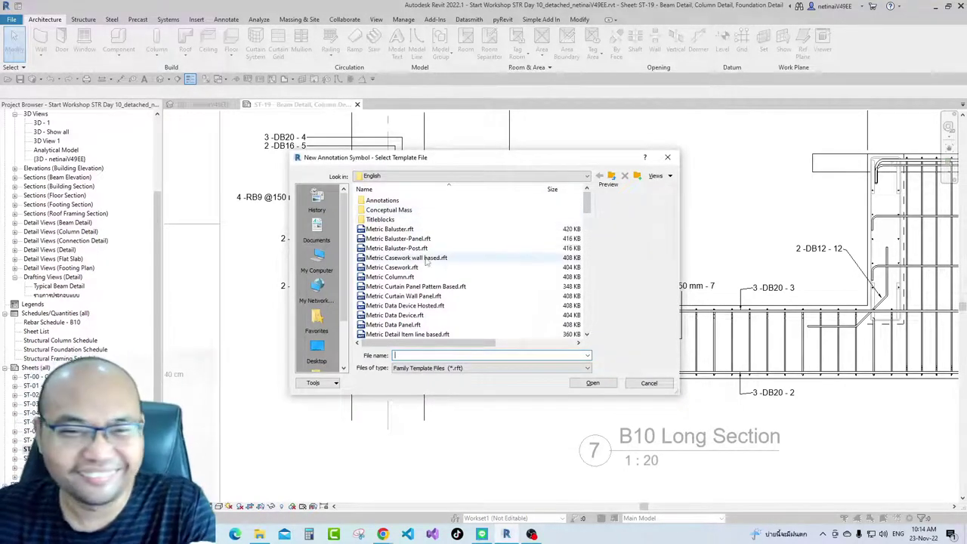
scroll(446, 273, down, 1)
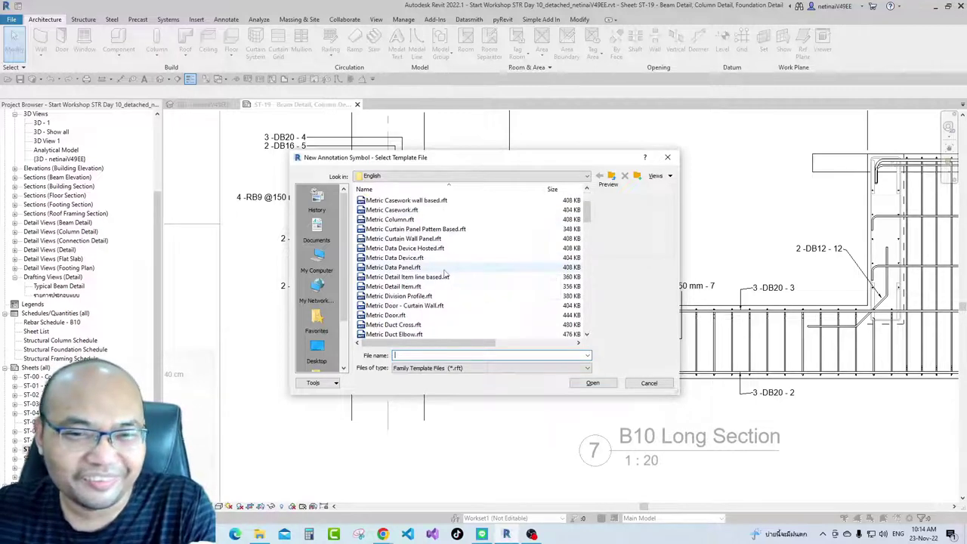
scroll(438, 278, down, 2)
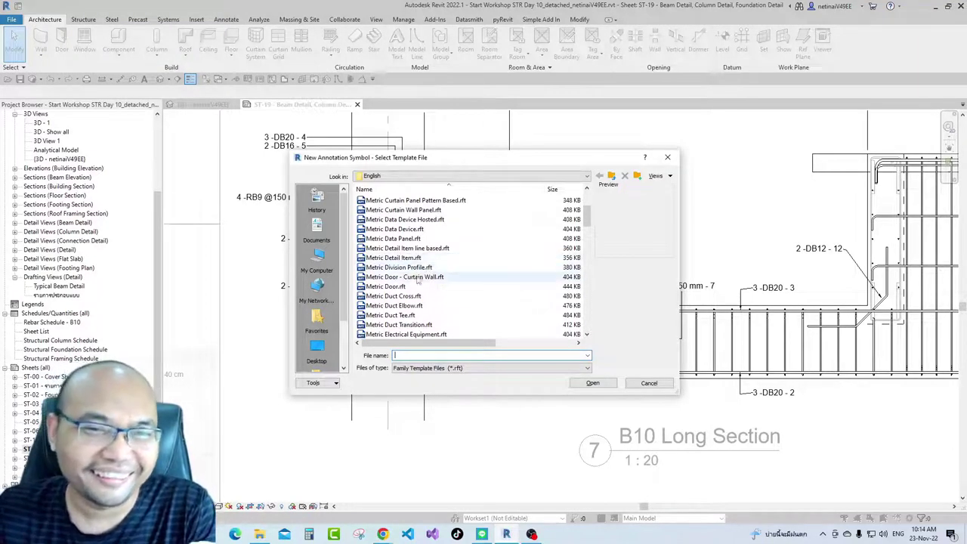
click(447, 258)
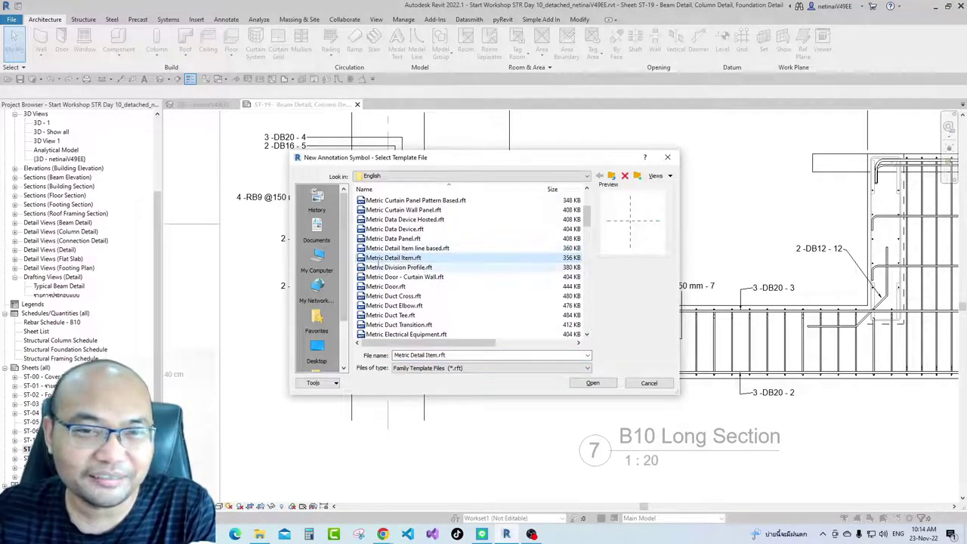
click(592, 383)
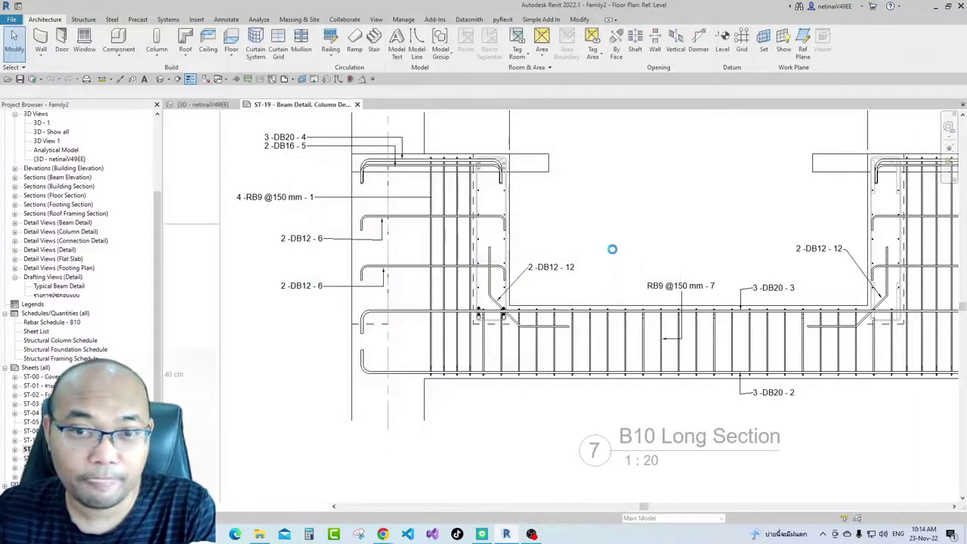
scroll(592, 274, up, 2)
scroll(536, 289, up, 2)
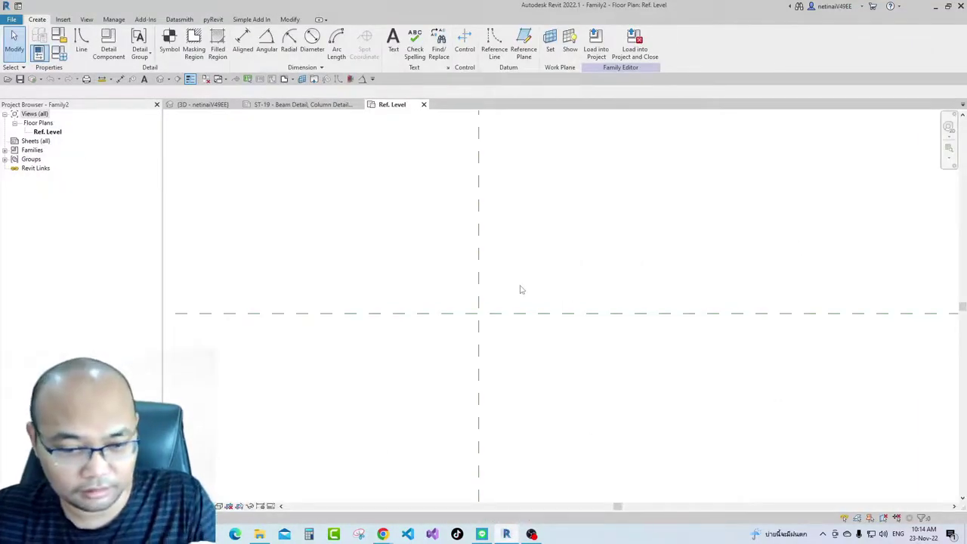
Draw two reference planes either side of the centre and equalize them with an EQ dimension
key(r)
key(p)
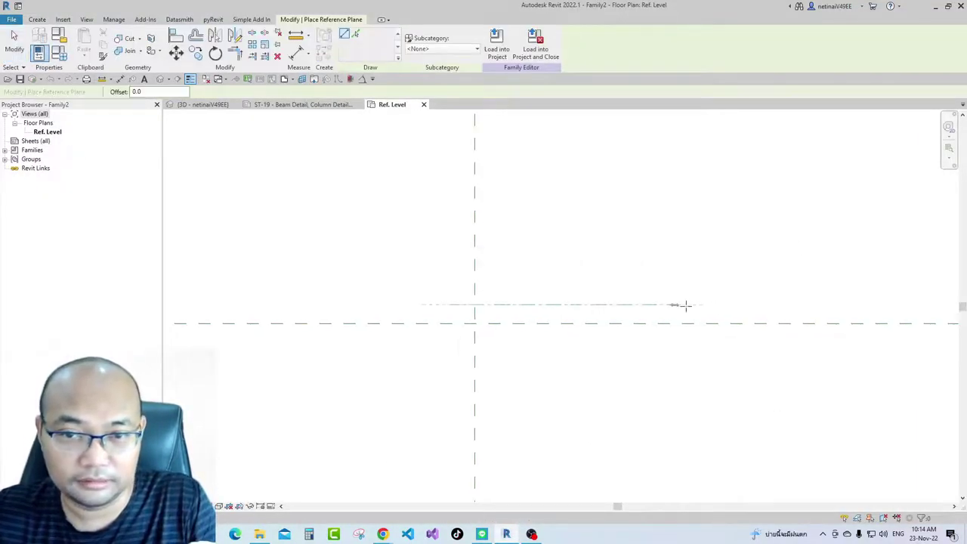
click(452, 347)
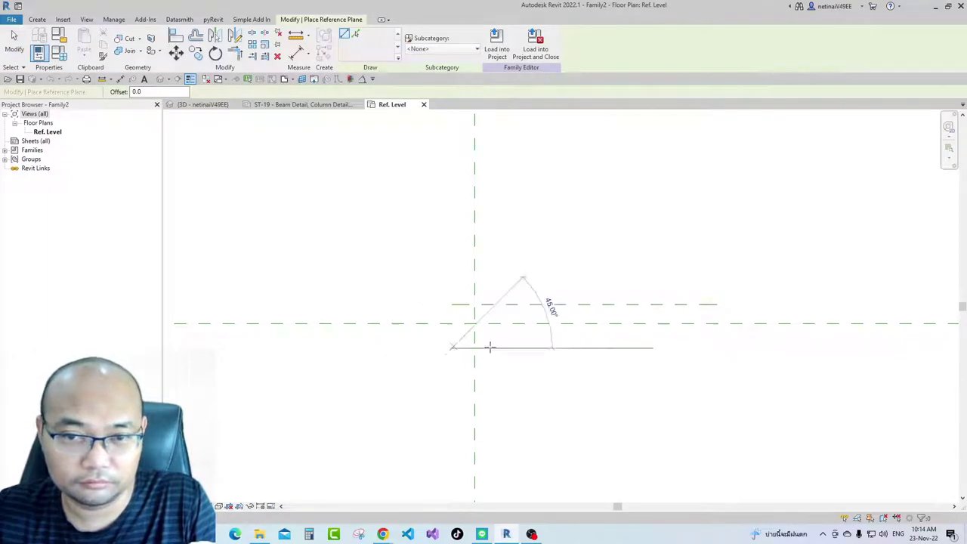
click(717, 348)
key(Escape)
key(Escape)
key(d)
key(i)
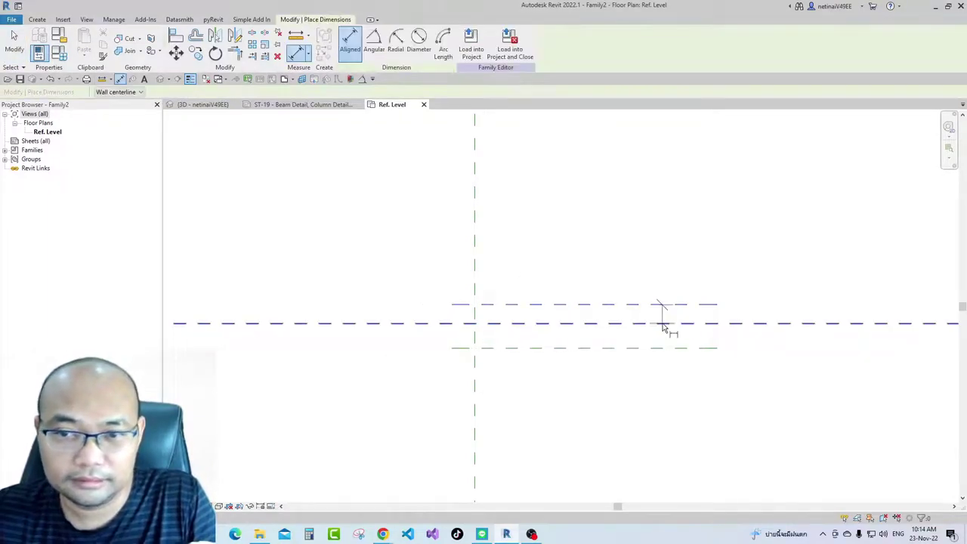
click(658, 304)
click(676, 348)
click(761, 385)
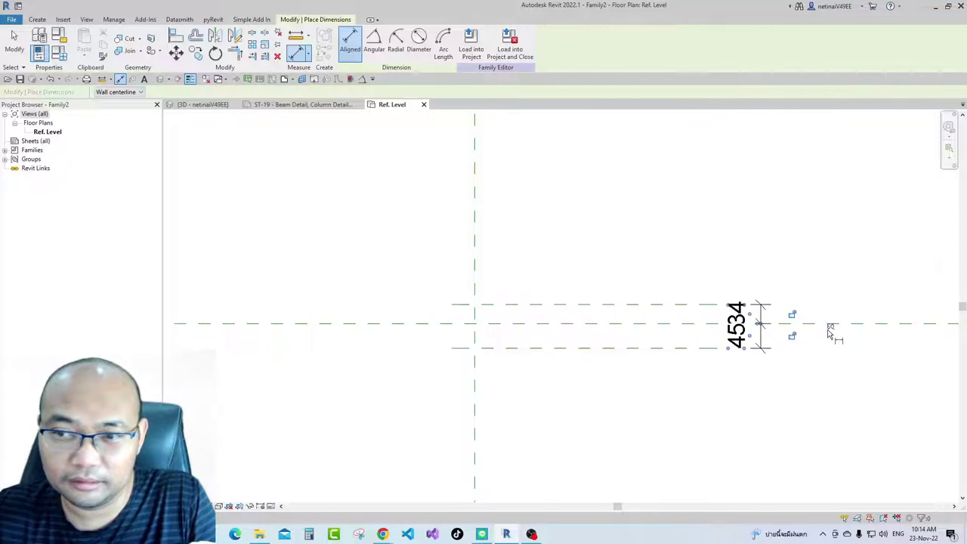
click(830, 329)
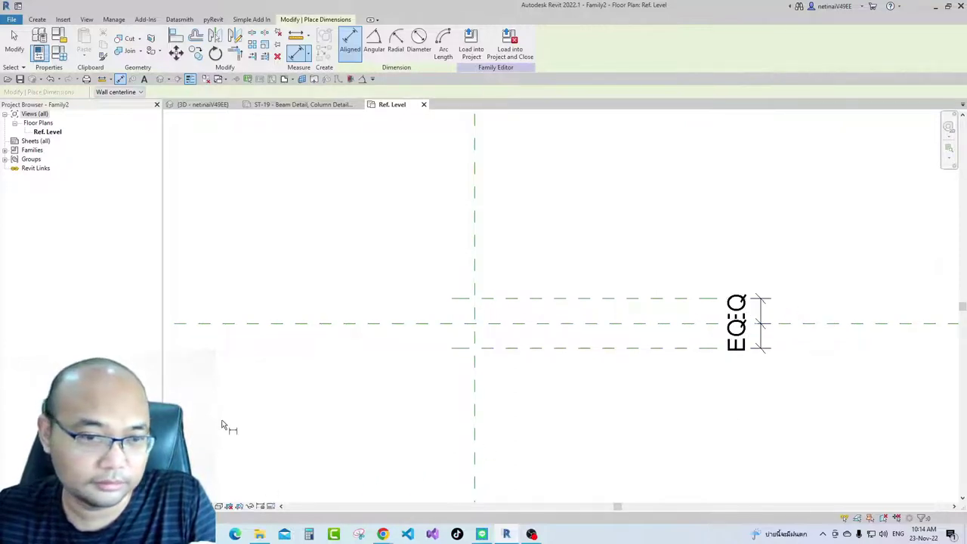
Reduce the view scale and add an overall dimension between the outer planes
click(196, 506)
click(200, 384)
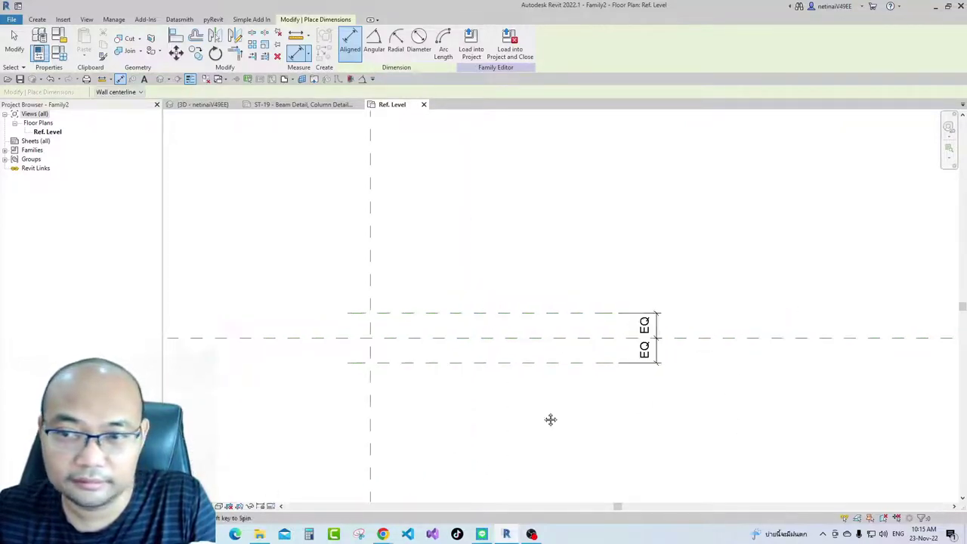
click(475, 337)
click(464, 387)
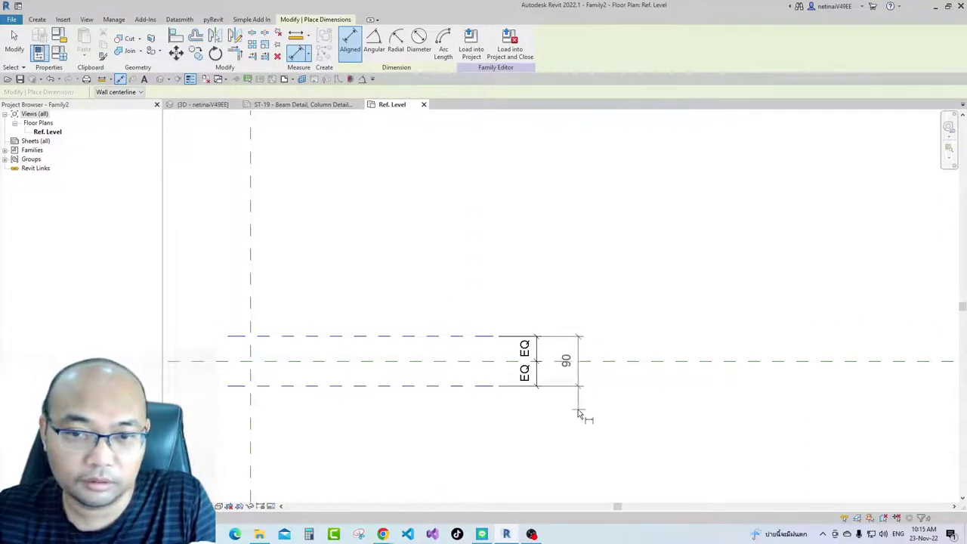
click(578, 413)
key(Escape)
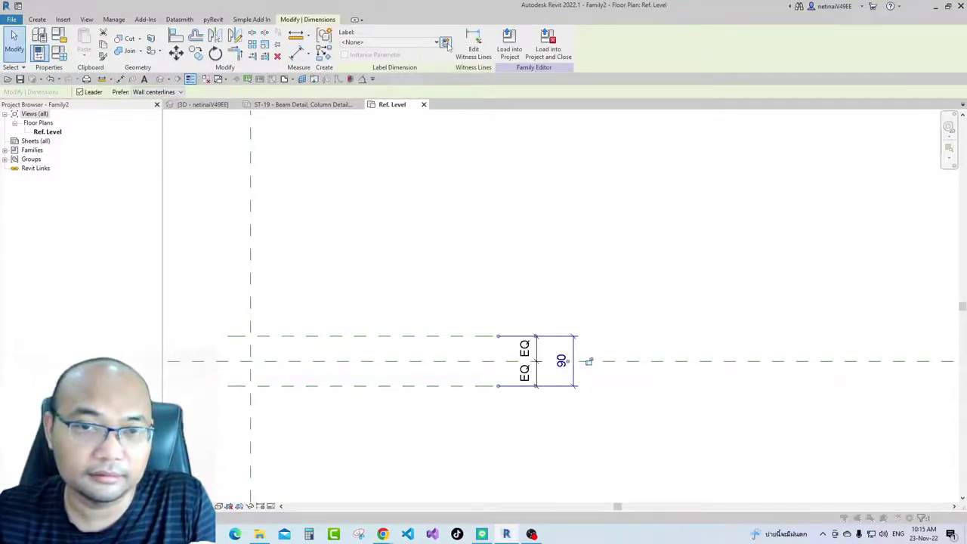
Label the overall dimension with new parameter 'd' and set it to 16
click(445, 43)
click(515, 383)
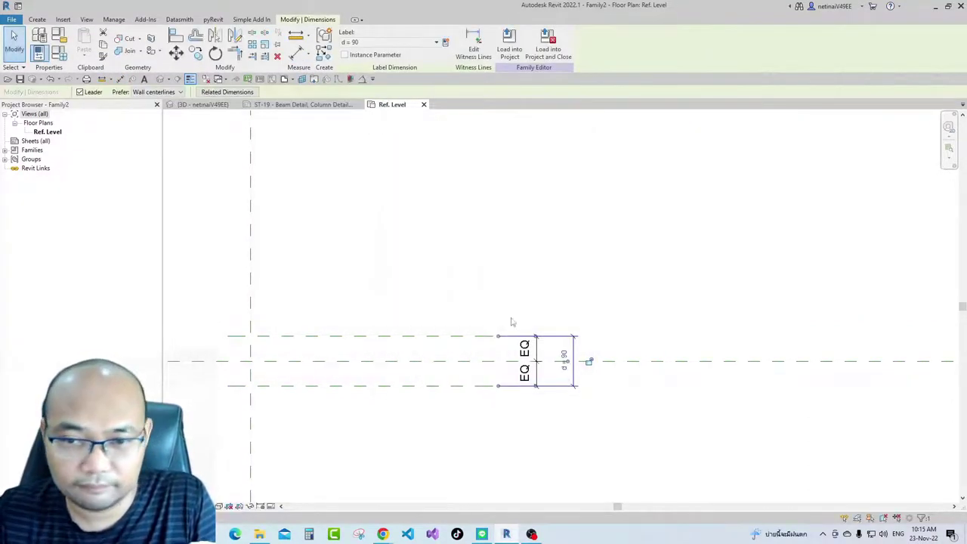
click(564, 360)
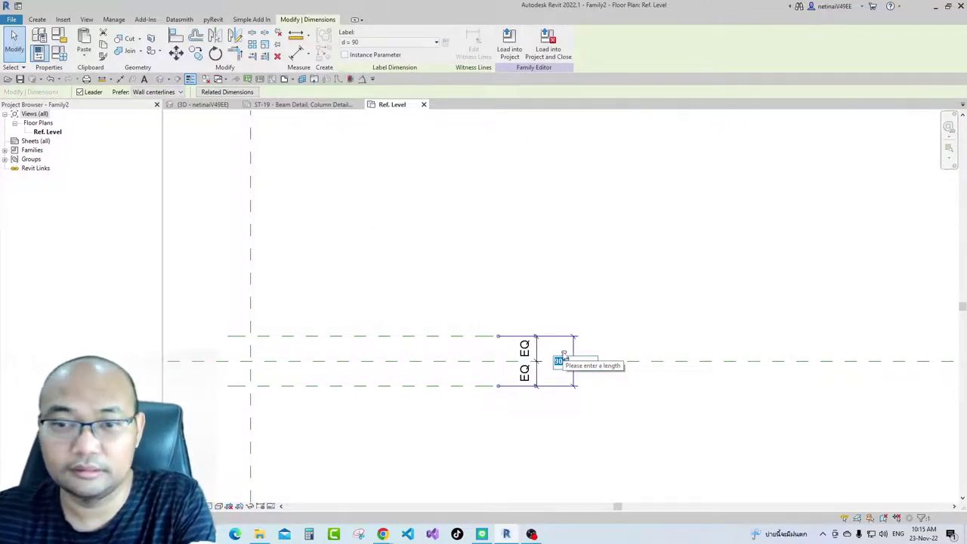
scroll(563, 355, down, 5)
click(377, 270)
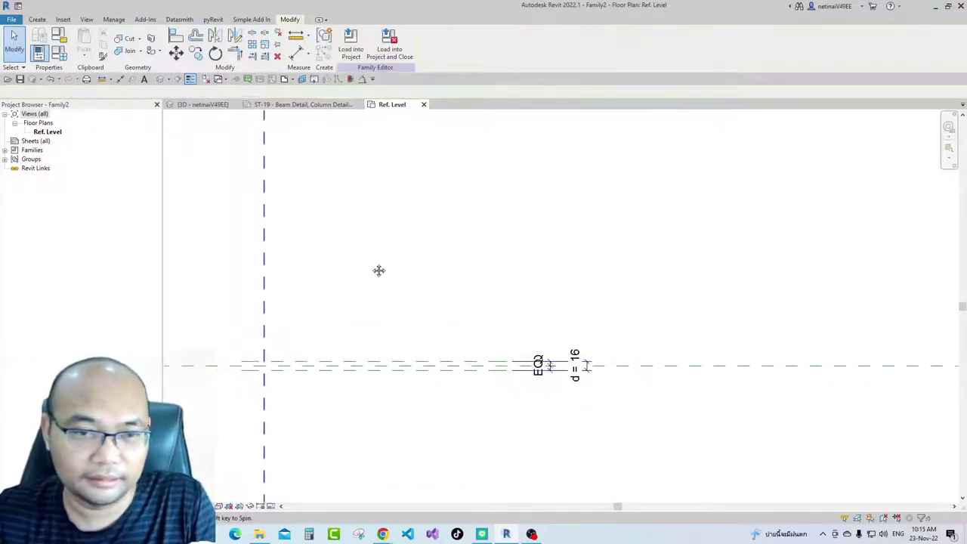
scroll(548, 313, up, 2)
scroll(547, 313, up, 1)
scroll(535, 314, down, 1)
middle_drag(514, 320, 479, 324)
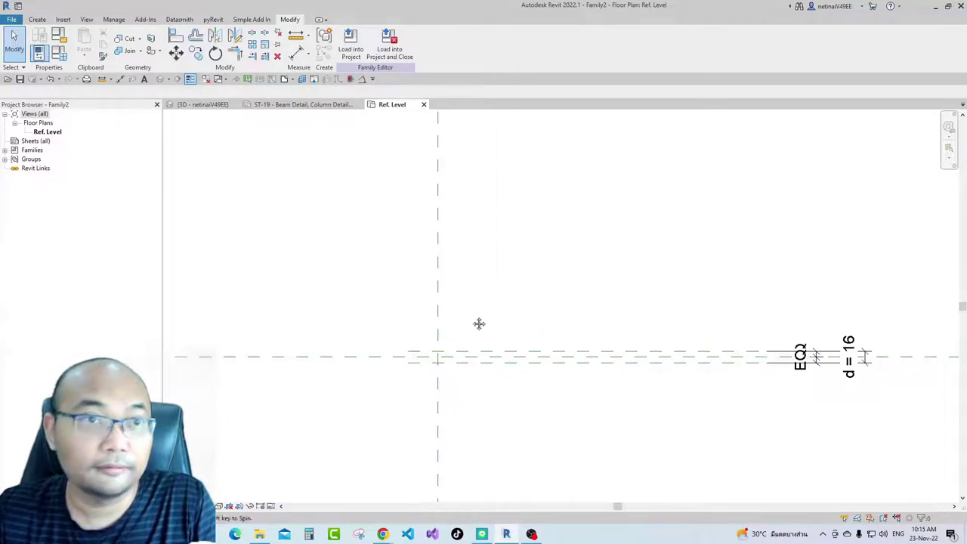
click(37, 19)
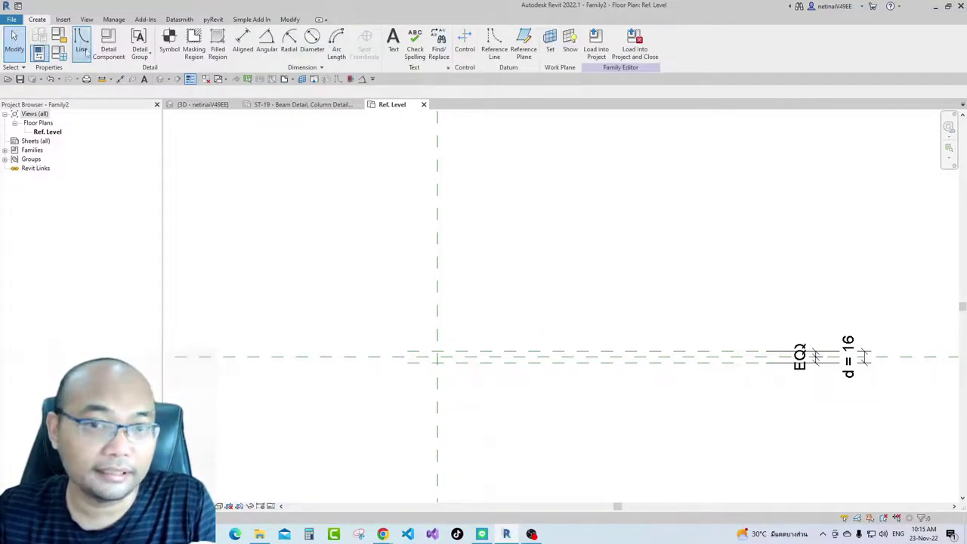
Draw detail lines along both reference planes to form the bar
click(81, 42)
scroll(438, 356, up, 2)
click(440, 363)
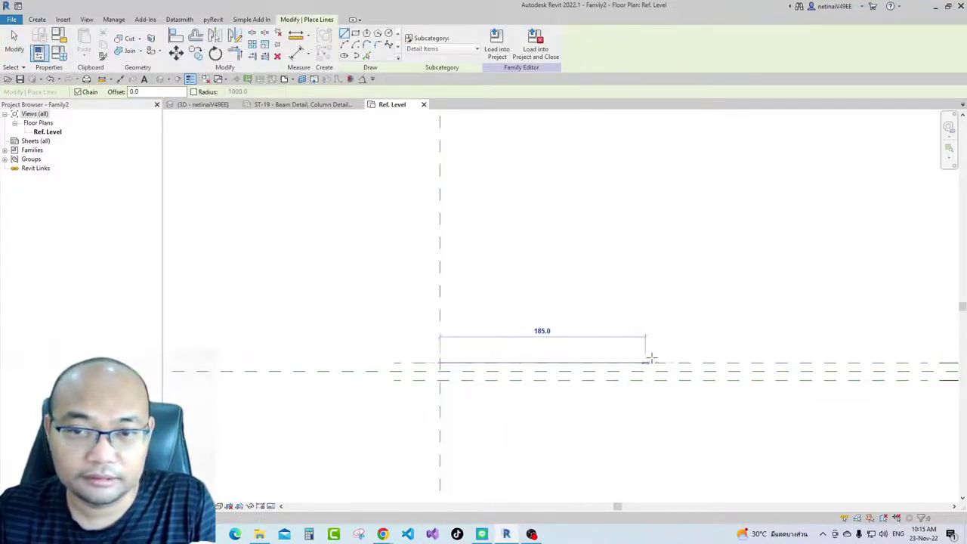
click(699, 363)
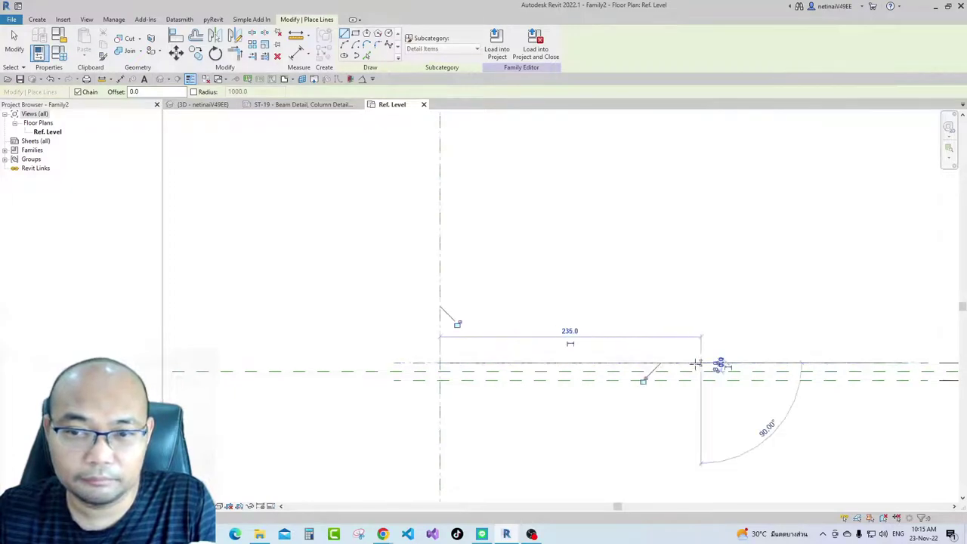
key(Escape)
click(439, 380)
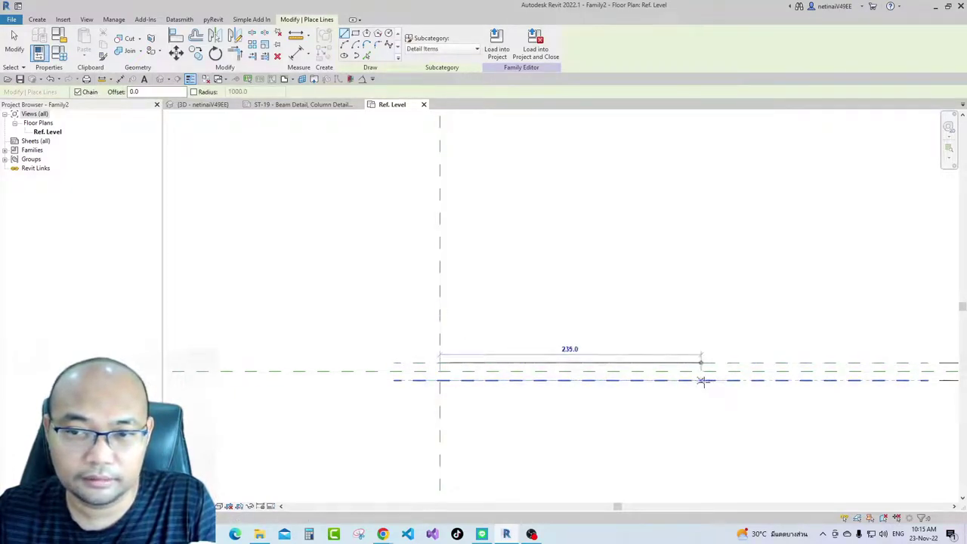
click(700, 380)
Draw a 130-long diagonal hook line at 135° from the bar's left end
scroll(693, 382, up, 3)
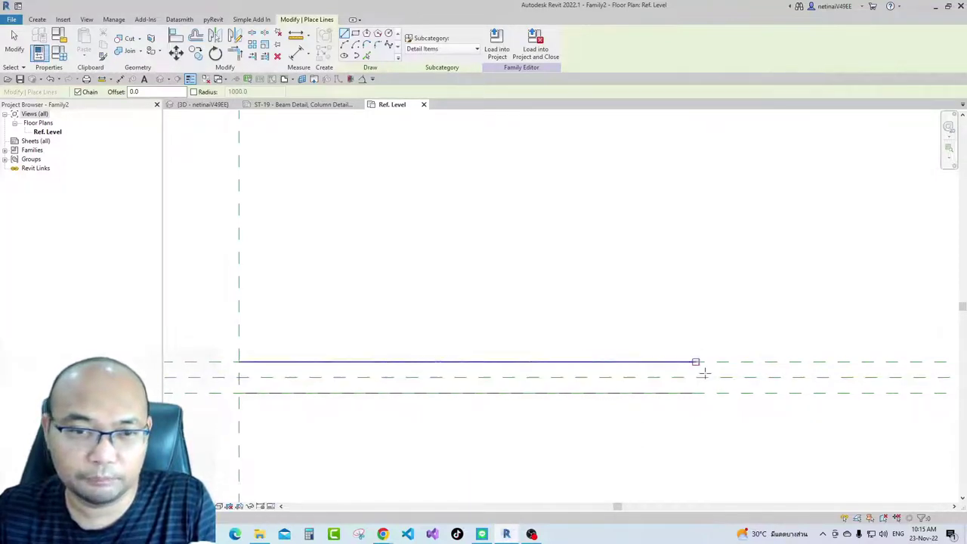
scroll(686, 387, down, 2)
scroll(450, 382, down, 1)
click(408, 371)
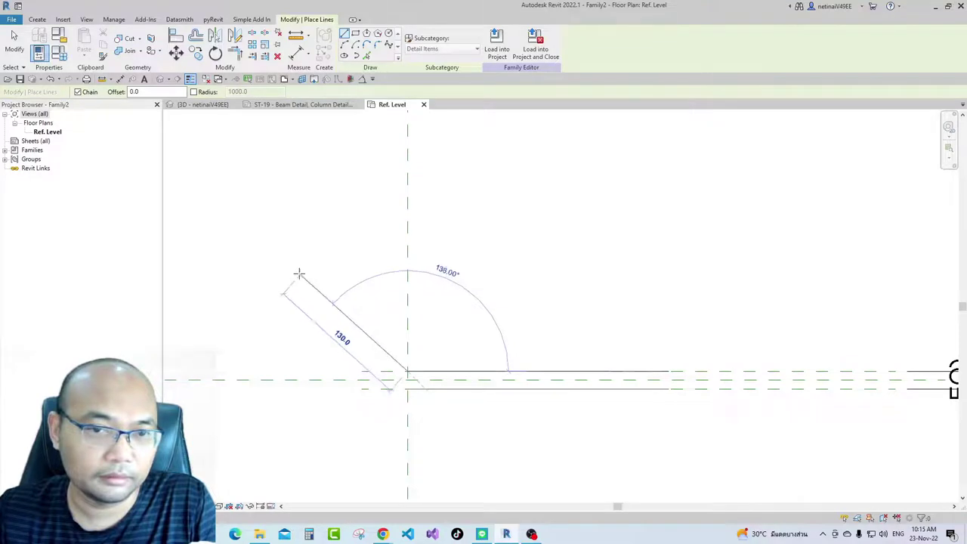
click(304, 270)
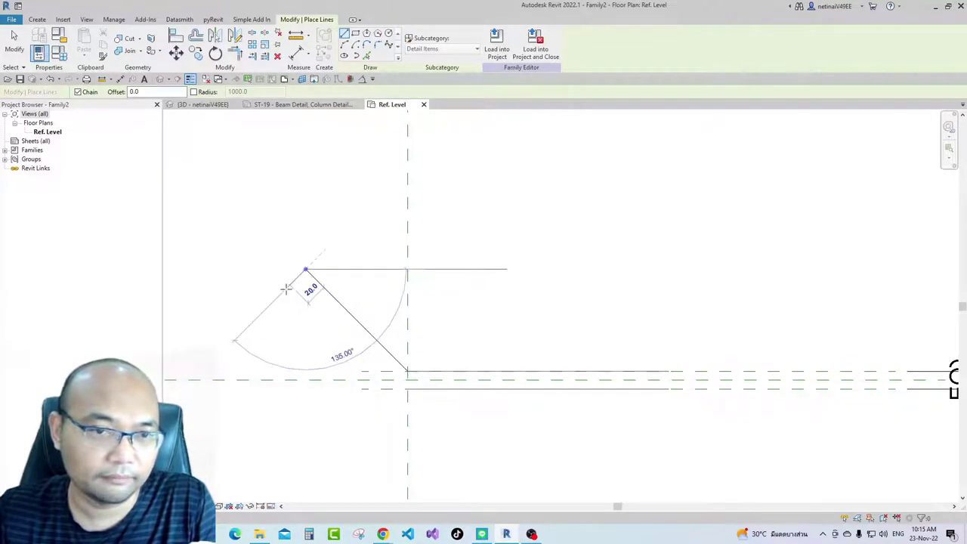
key(Escape)
key(Escape)
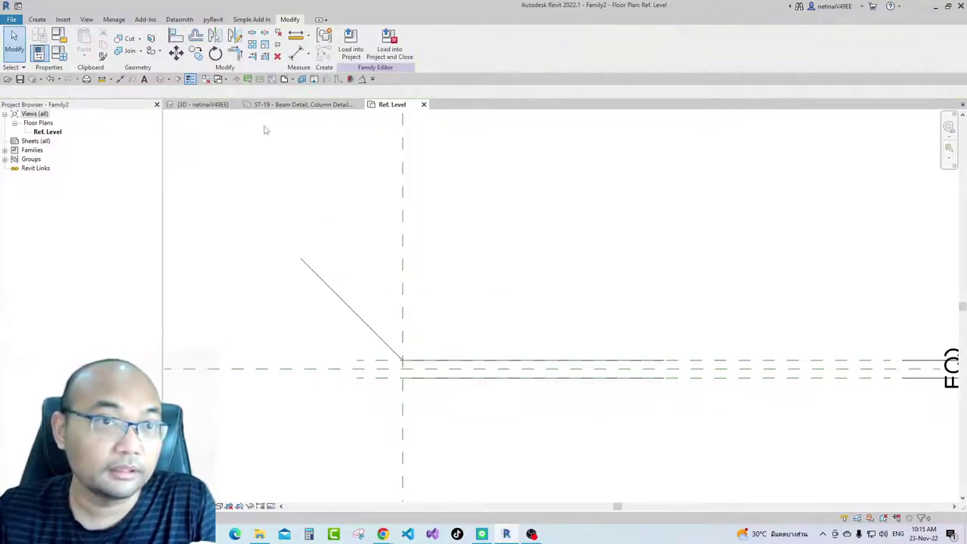
click(37, 20)
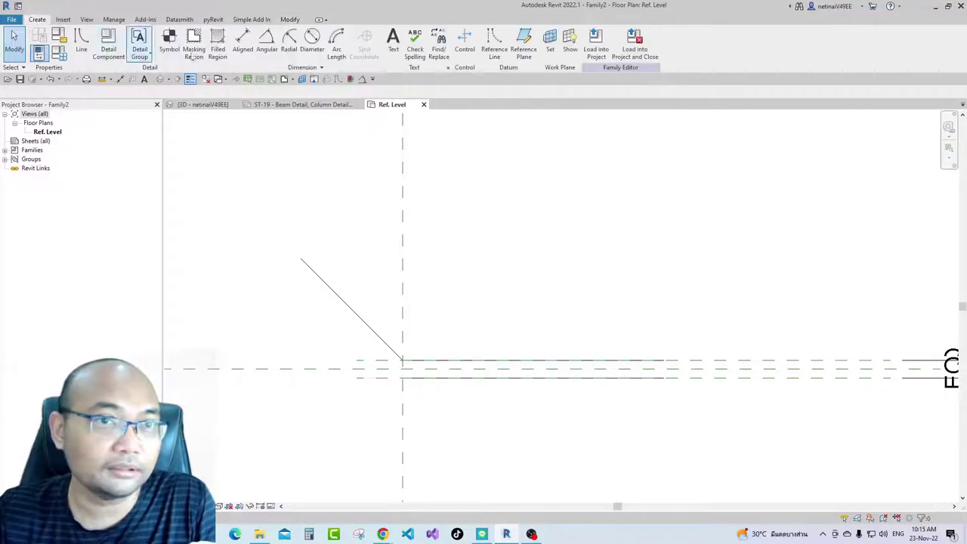
Add a 45.00° angular dimension to the diagonal hook line
click(266, 42)
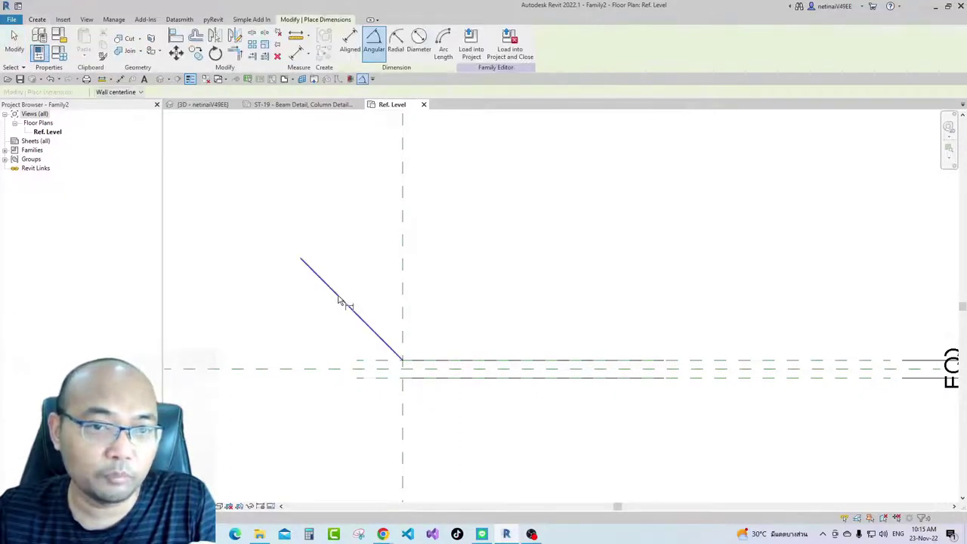
click(403, 287)
click(346, 303)
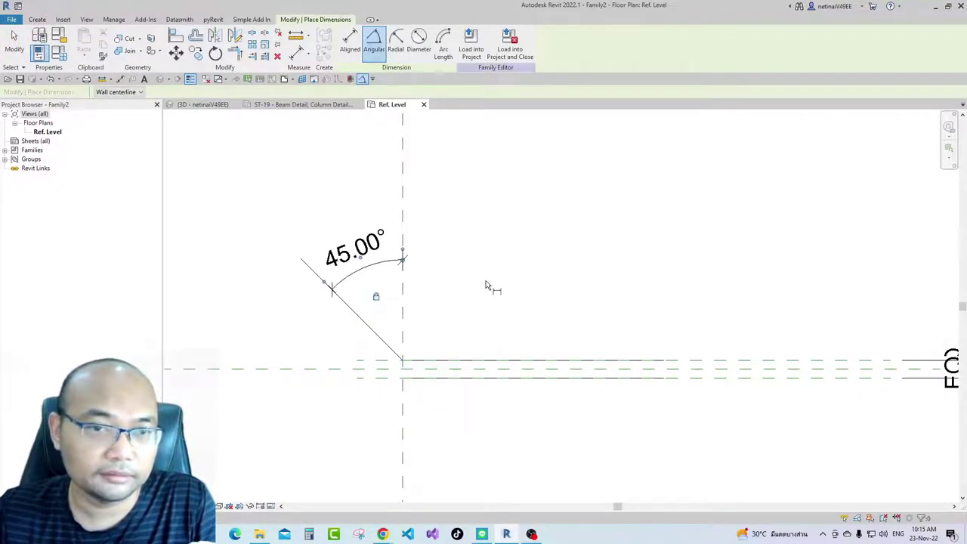
key(Escape)
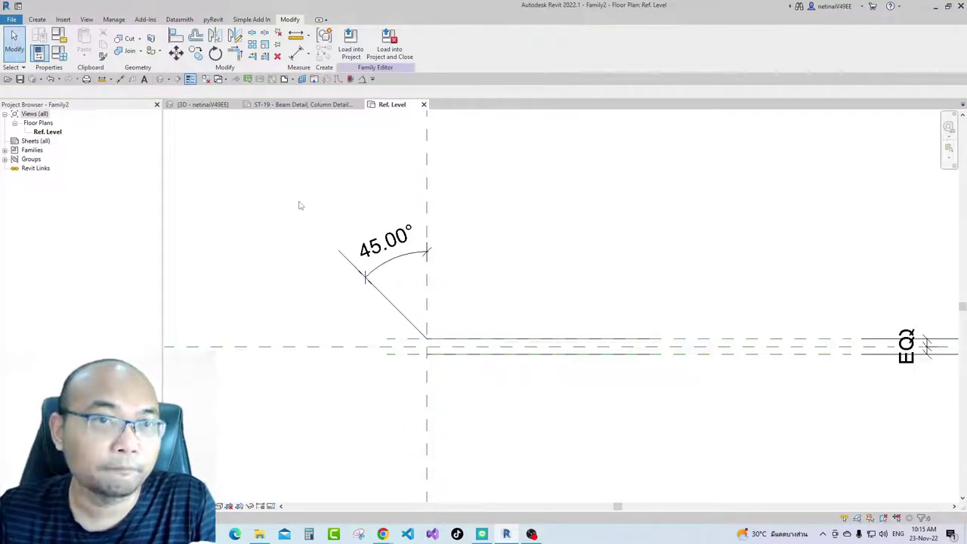
Offset the diagonal hook line by 16 to make a parallel copy
click(195, 37)
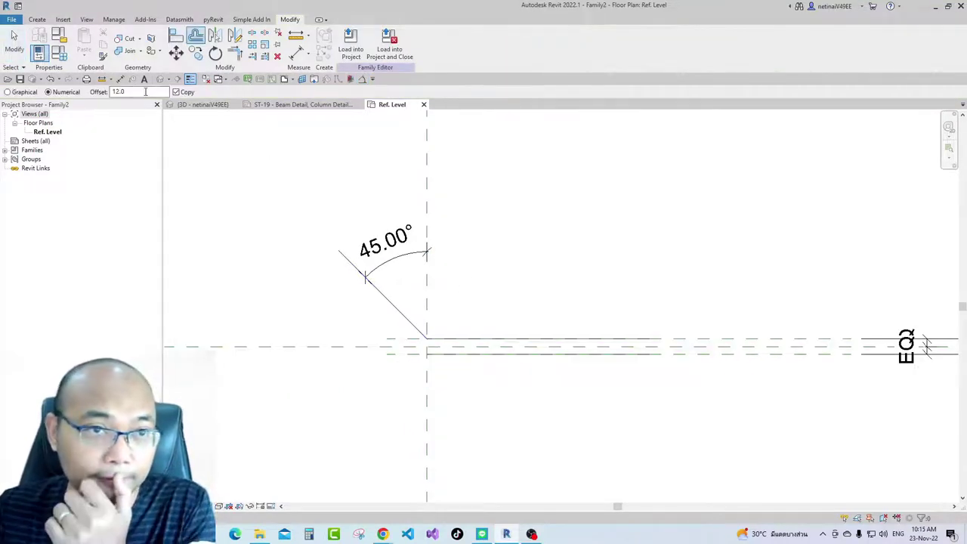
double_click(139, 92)
text(16.0)
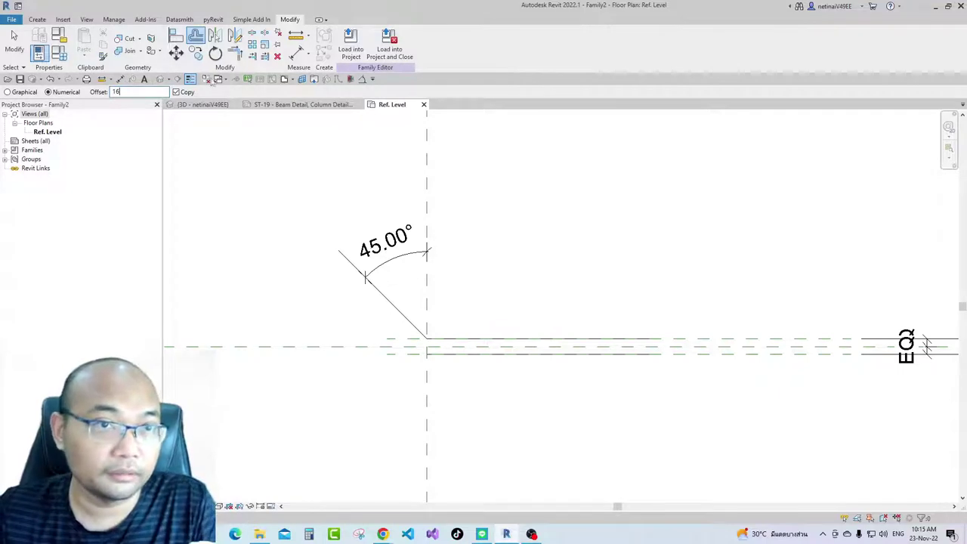
click(385, 304)
key(Escape)
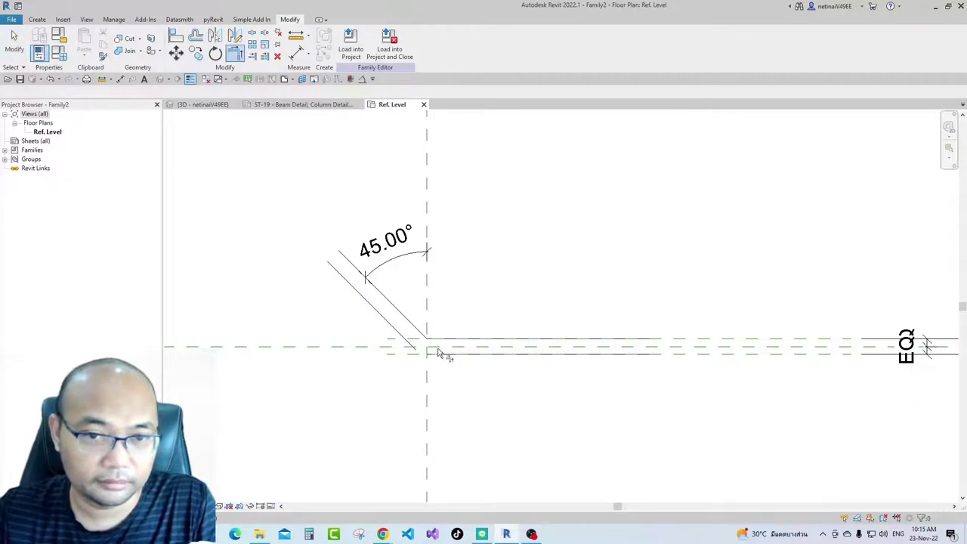
key(Escape)
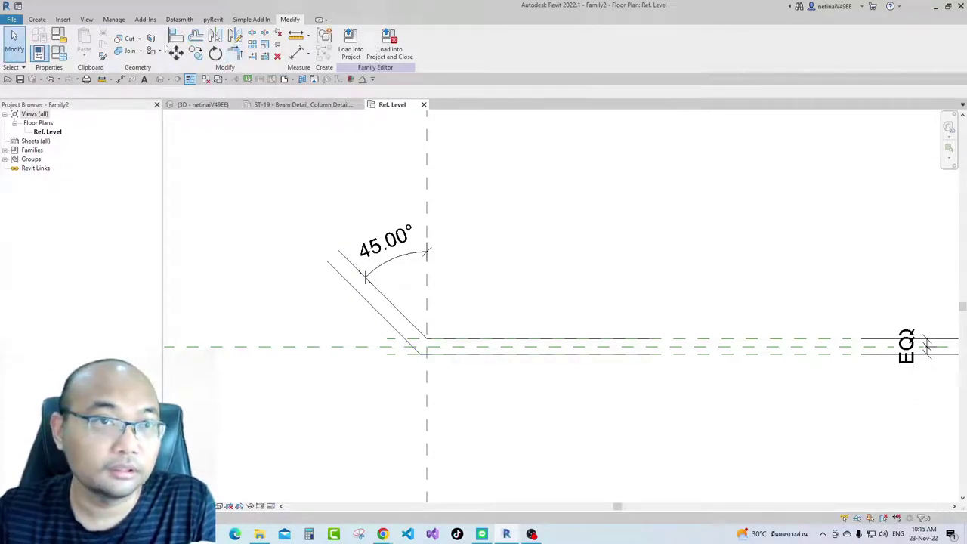
Draw a short line closing the hook's upper end
click(33, 19)
scroll(384, 266, up, 3)
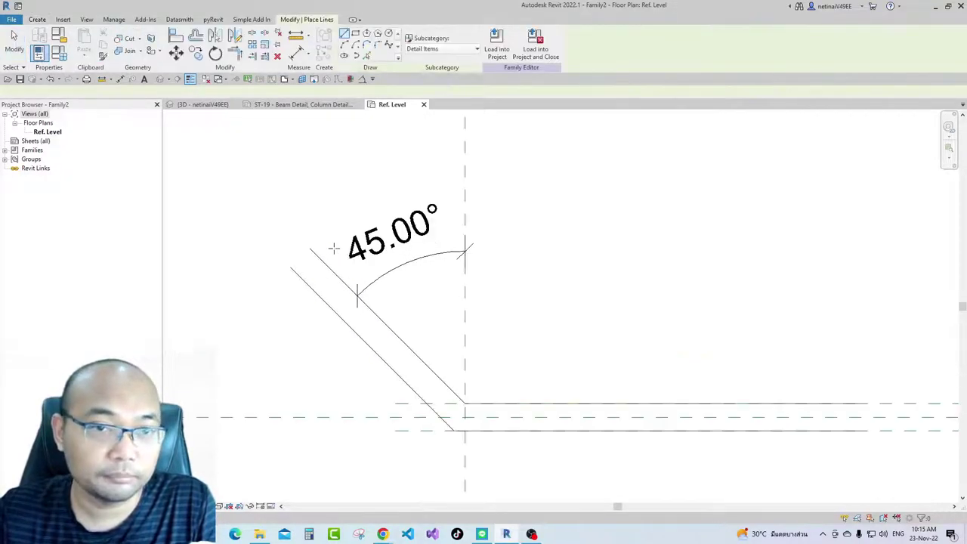
click(308, 249)
click(292, 265)
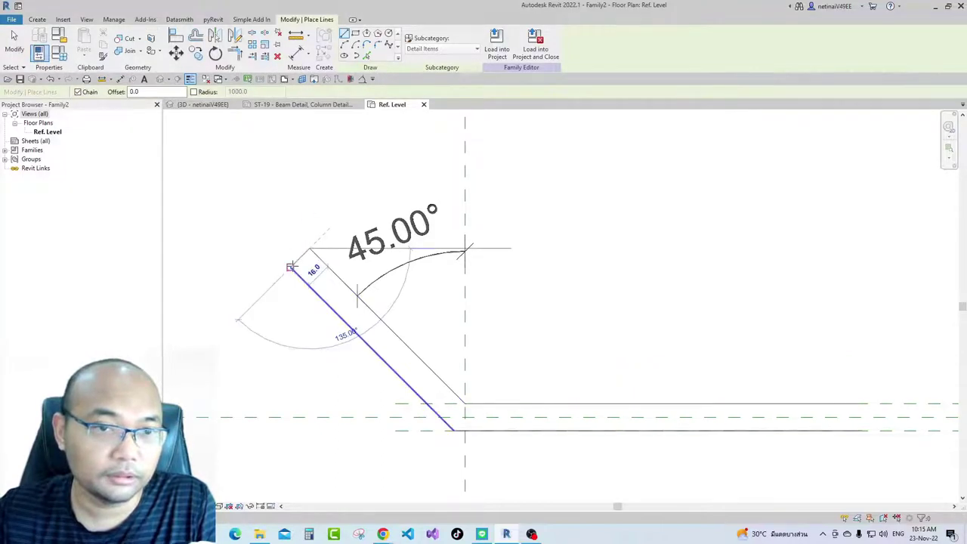
key(Escape)
key(Escape)
scroll(378, 272, down, 2)
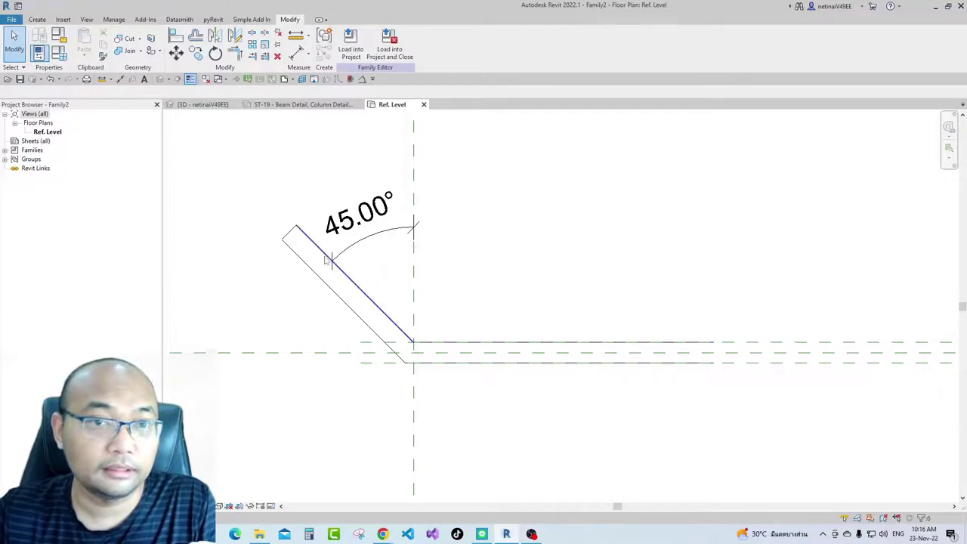
Set the diagonal hook line's length to 130.0
click(360, 283)
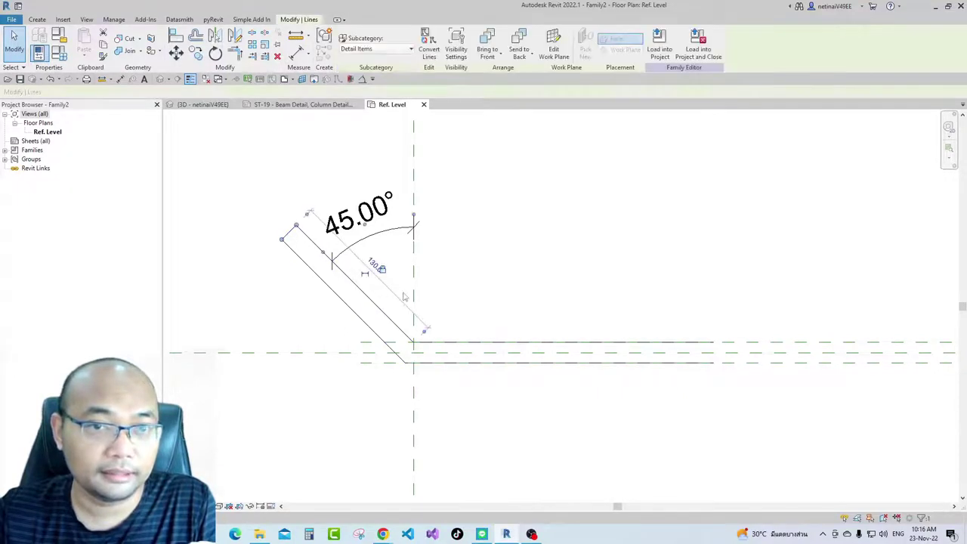
scroll(374, 264, up, 1)
click(369, 265)
click(436, 255)
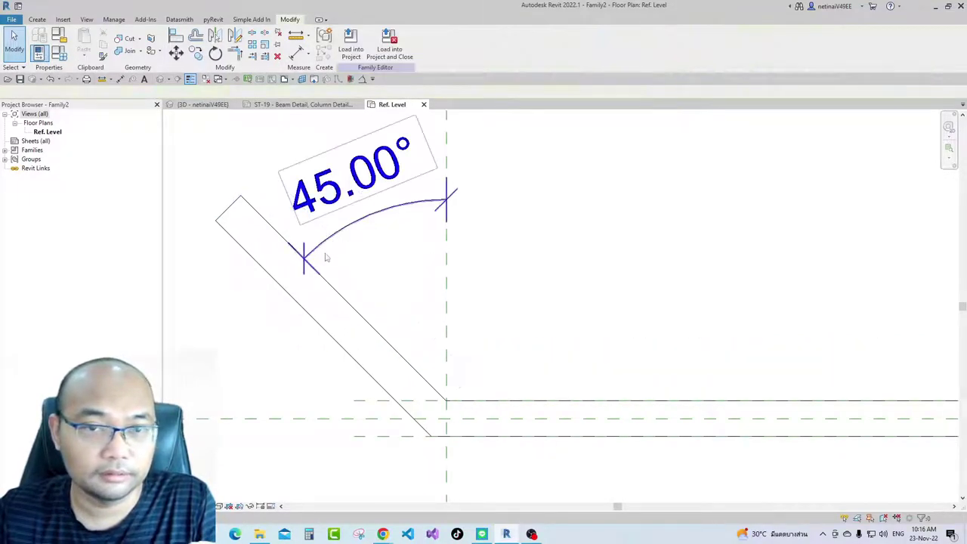
scroll(439, 281, down, 3)
scroll(276, 234, up, 1)
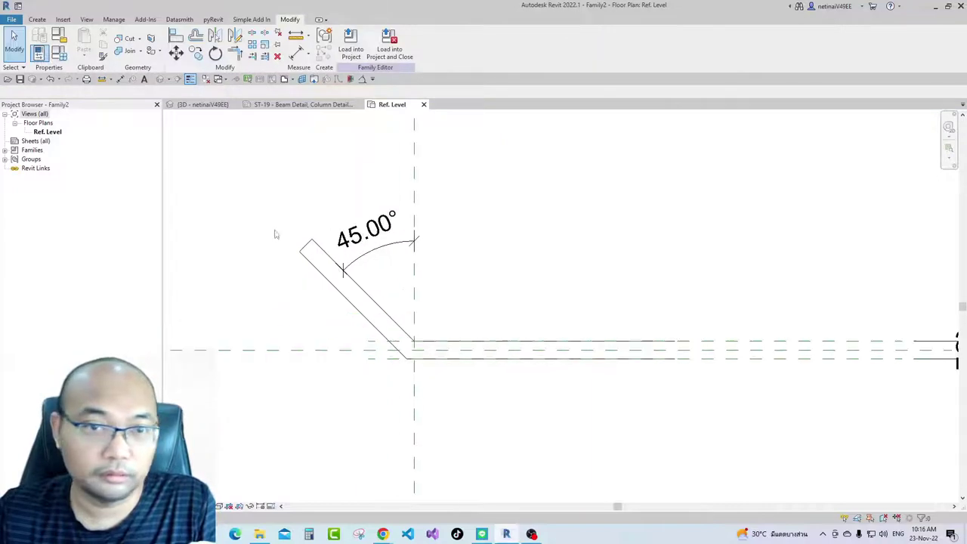
Dimension the hook width at 16 and label it with parameter d
key(d)
key(i)
click(360, 289)
click(349, 300)
click(276, 204)
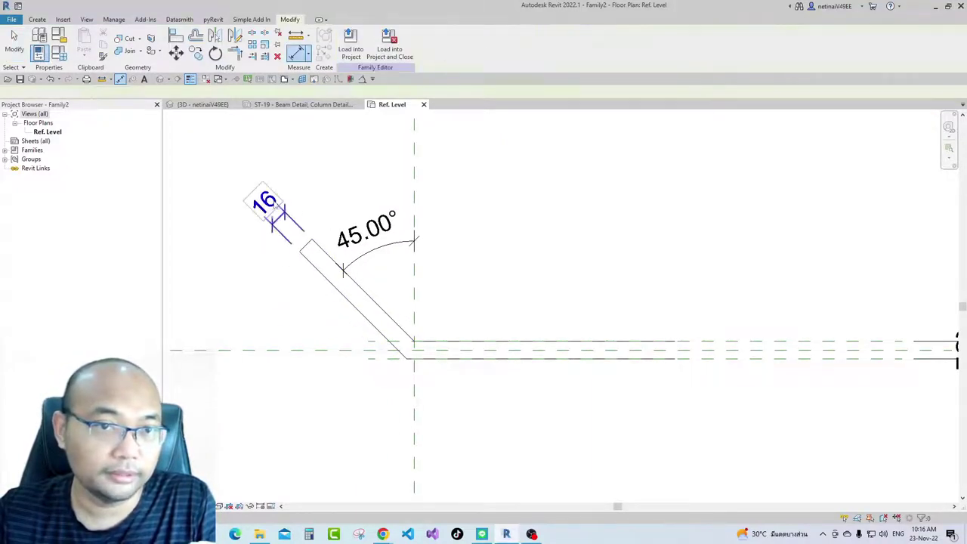
key(Escape)
click(389, 42)
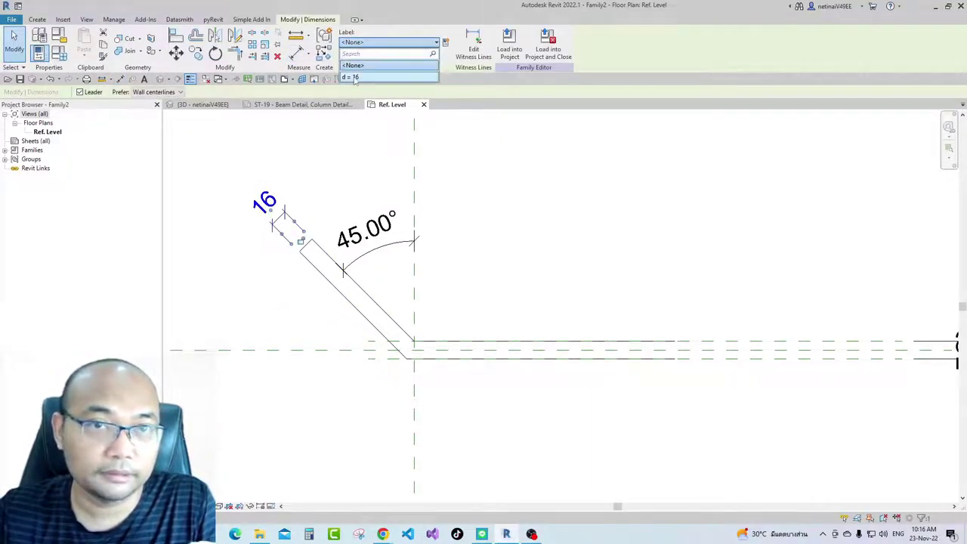
click(349, 77)
click(317, 176)
Flex d to 12 to test the hook, then restore d = 16
scroll(321, 175, down, 1)
scroll(319, 189, down, 1)
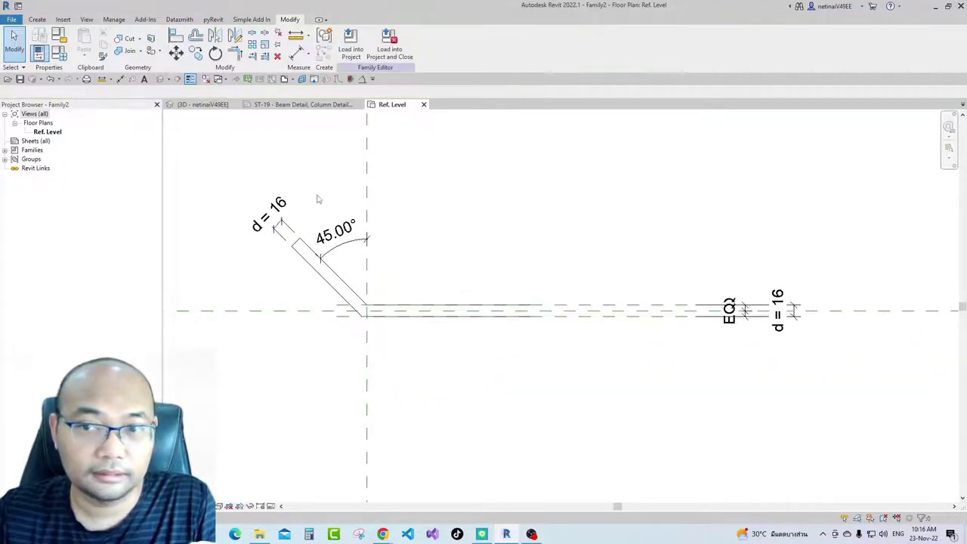
click(285, 205)
click(275, 213)
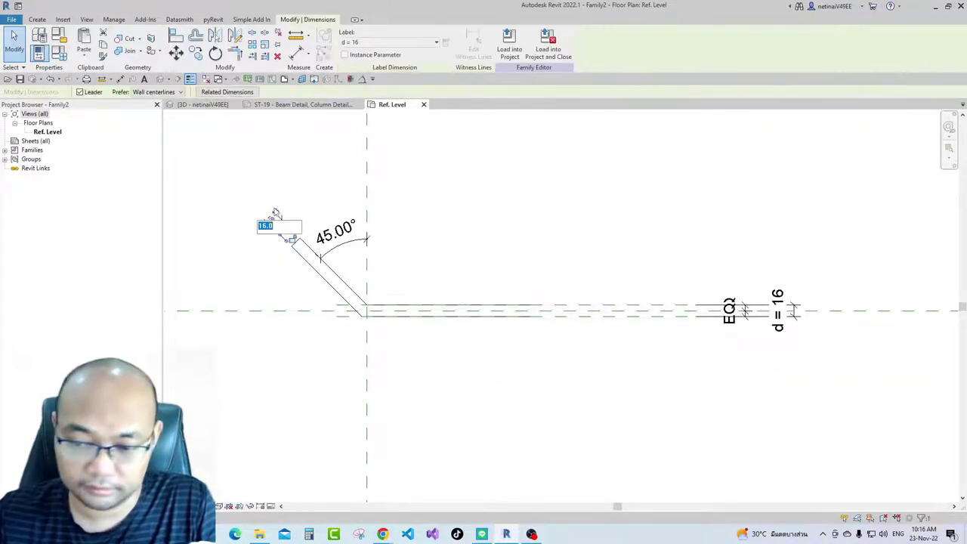
key(Return)
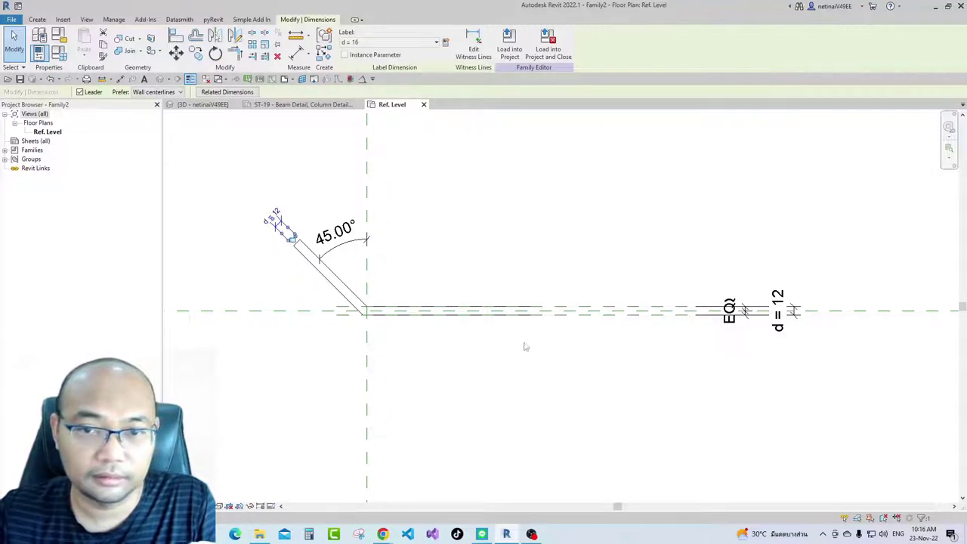
click(274, 212)
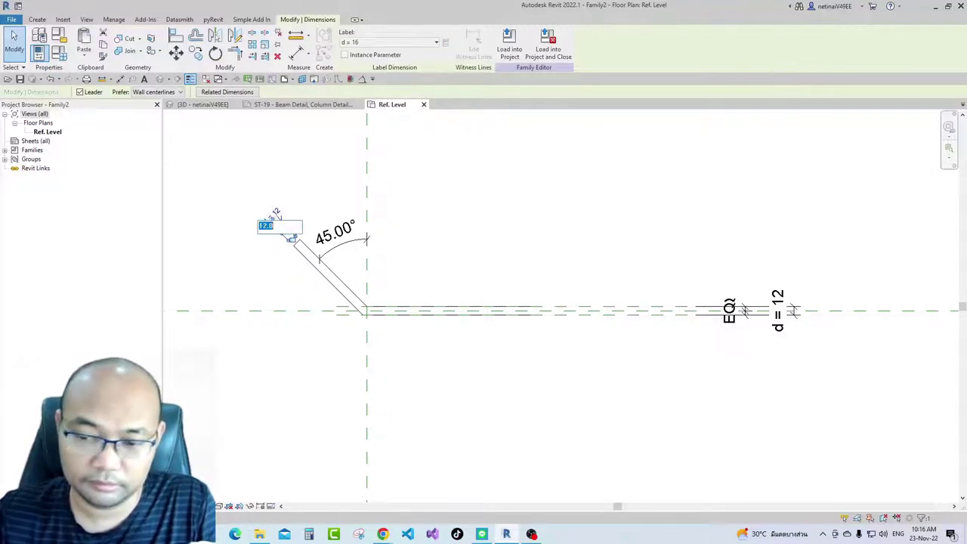
text(16)
key(Return)
click(385, 339)
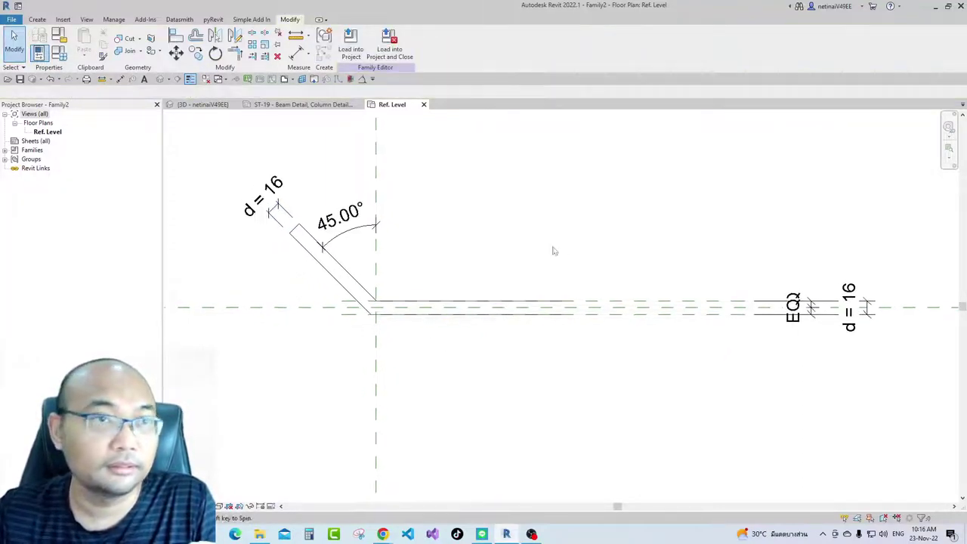
click(61, 38)
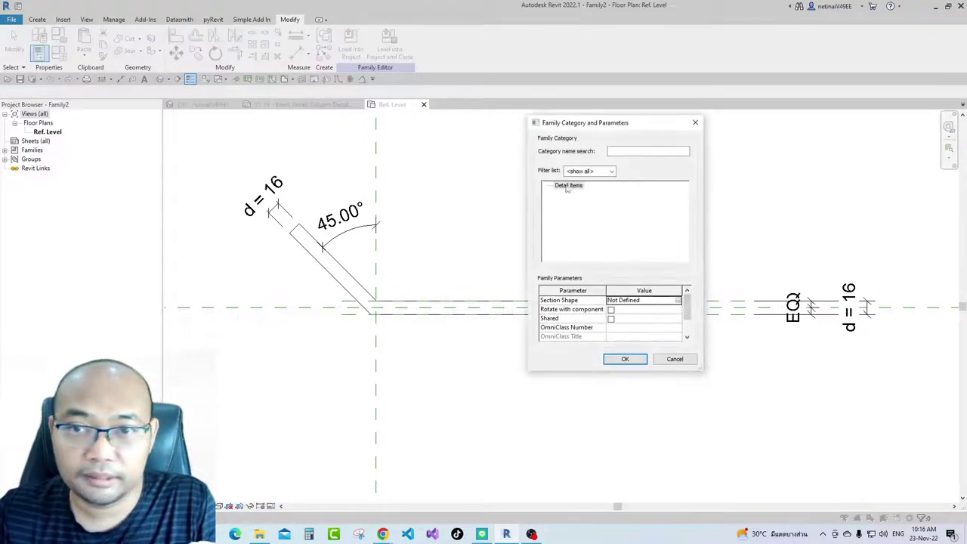
Save the family as Family2.rfa and load it into the project
key(Return)
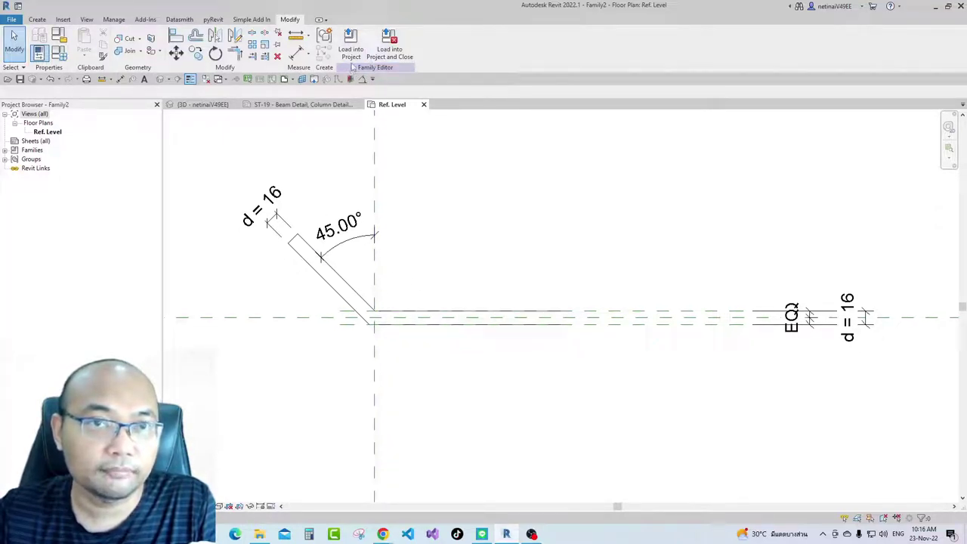
click(20, 79)
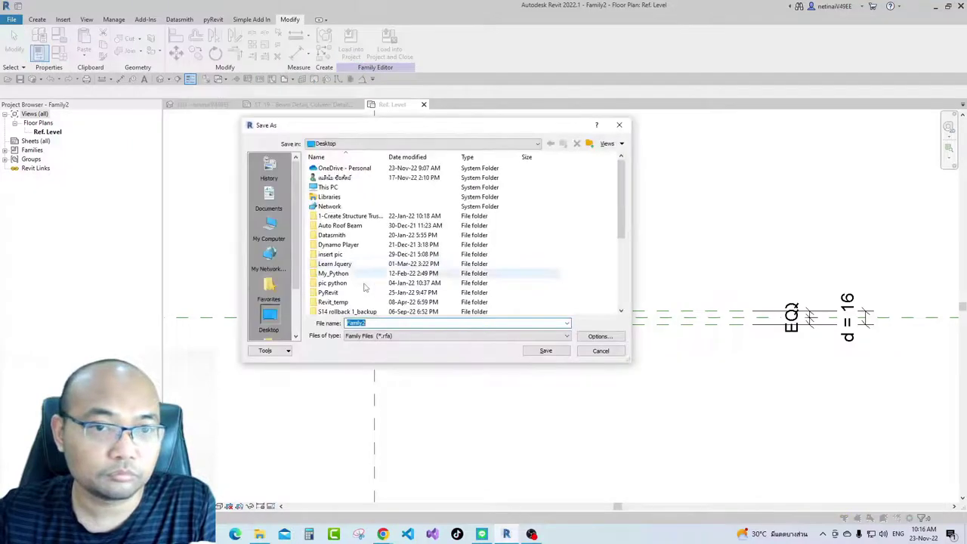
click(540, 353)
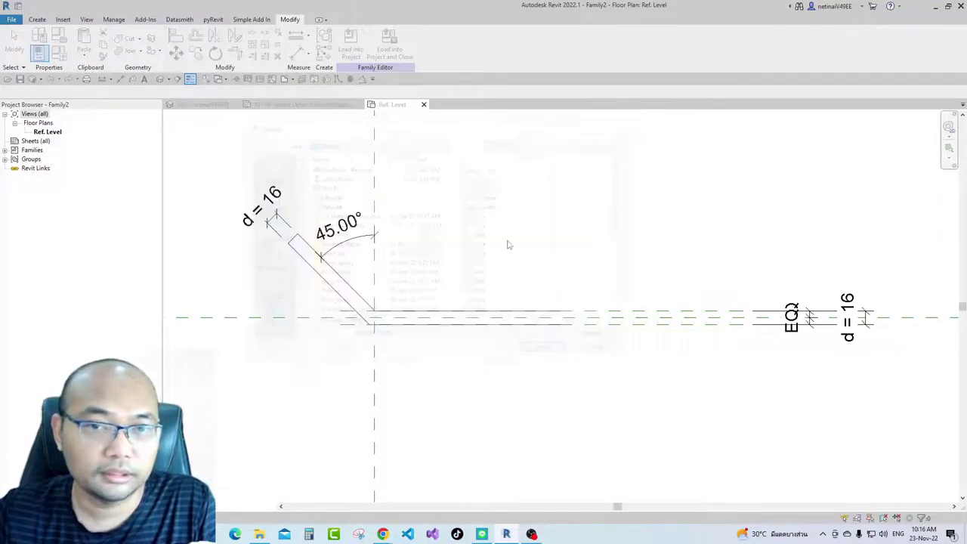
click(384, 54)
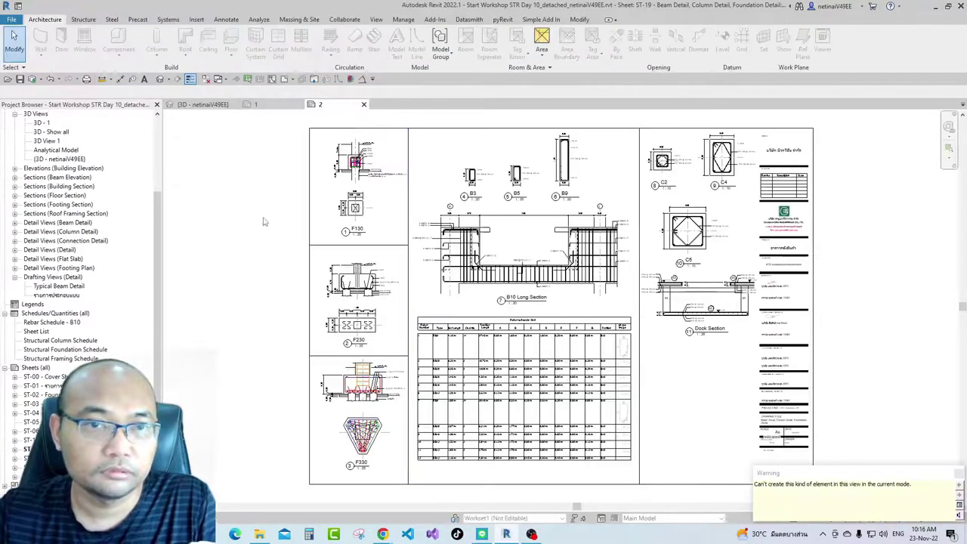
Activate and zoom into the B10 Long Section view on the sheet
double_click(498, 249)
scroll(498, 248, up, 4)
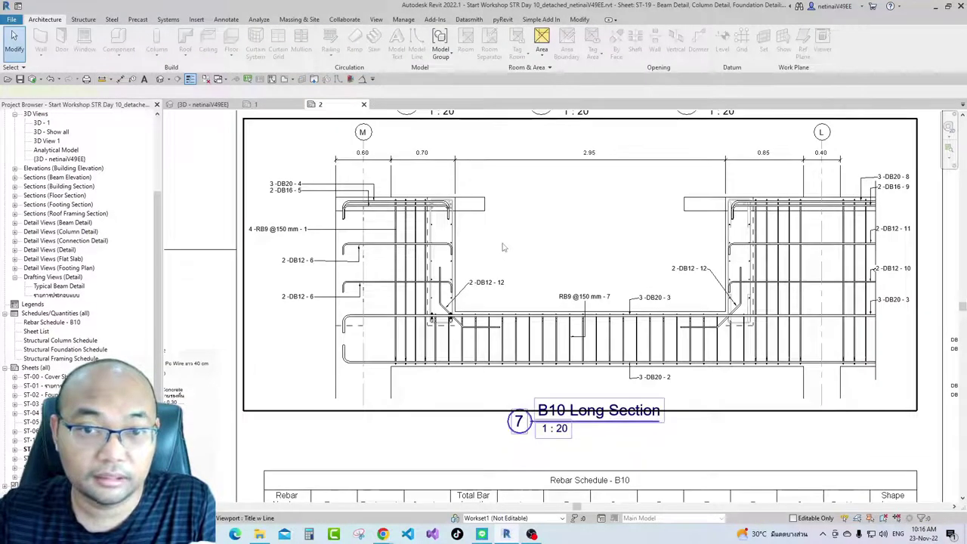
scroll(377, 358, up, 3)
scroll(392, 368, up, 2)
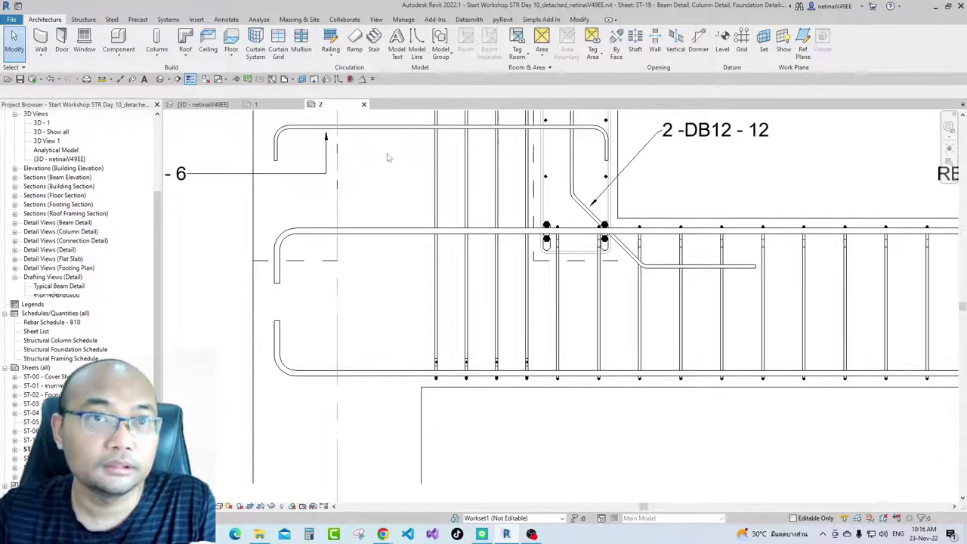
Place a Family2 detail component at the bottom bar's left end
click(226, 19)
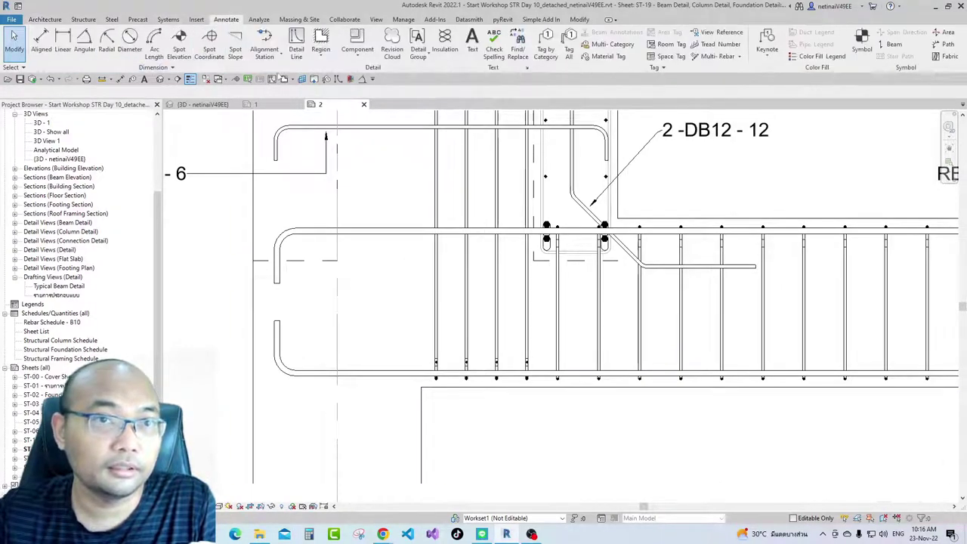
click(360, 60)
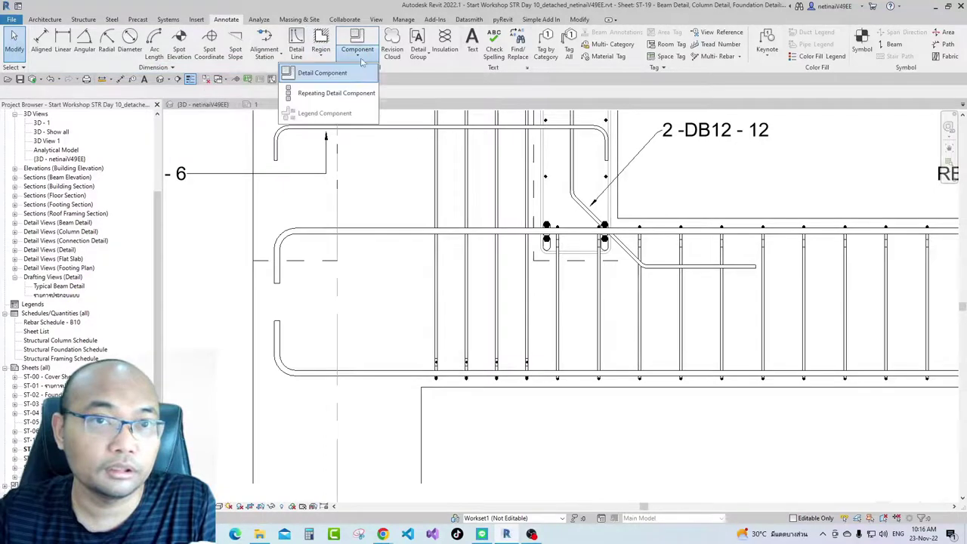
click(323, 73)
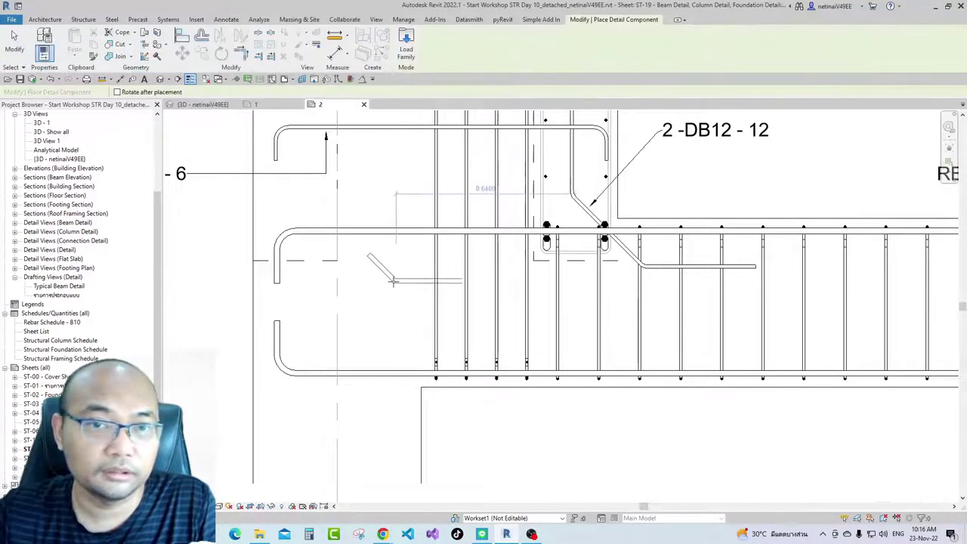
scroll(381, 332, up, 3)
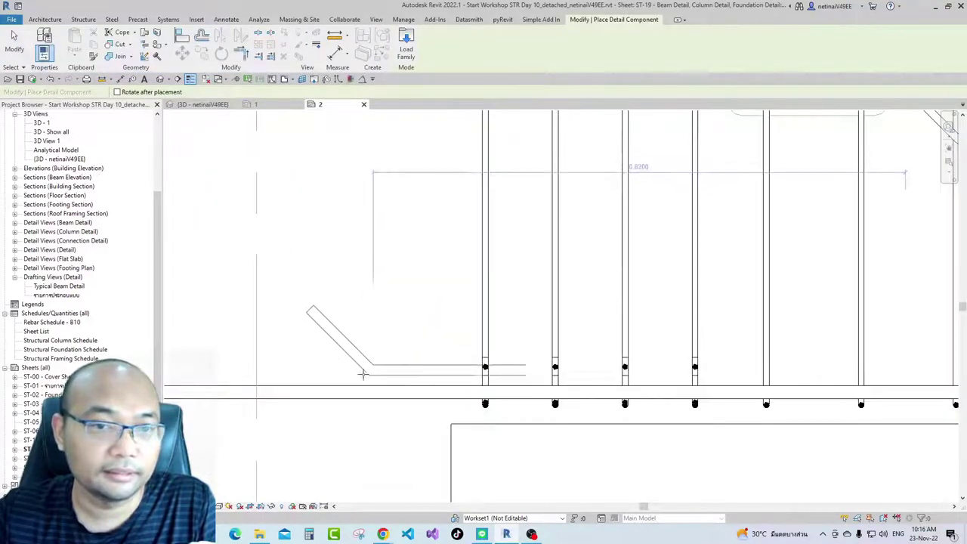
click(365, 392)
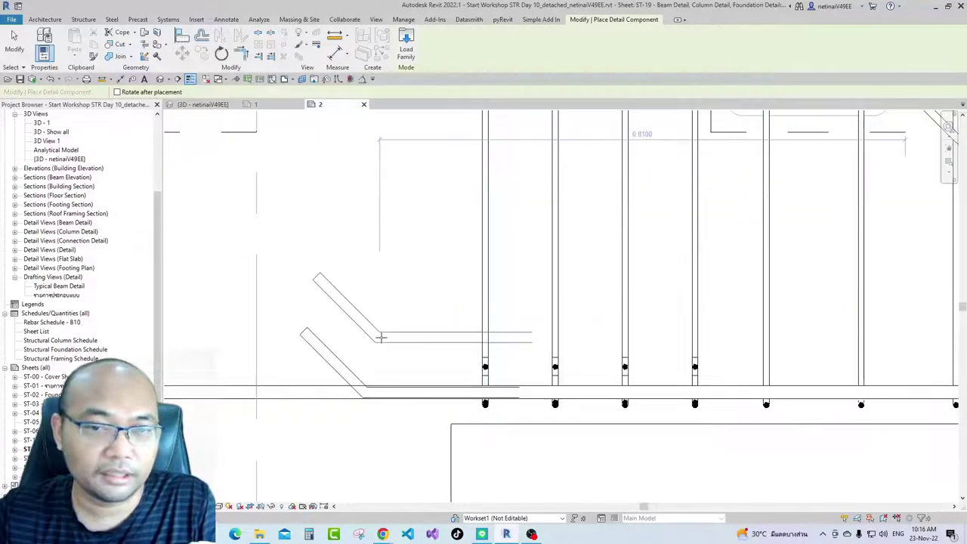
key(Escape)
scroll(363, 347, down, 2)
scroll(348, 363, up, 2)
click(348, 363)
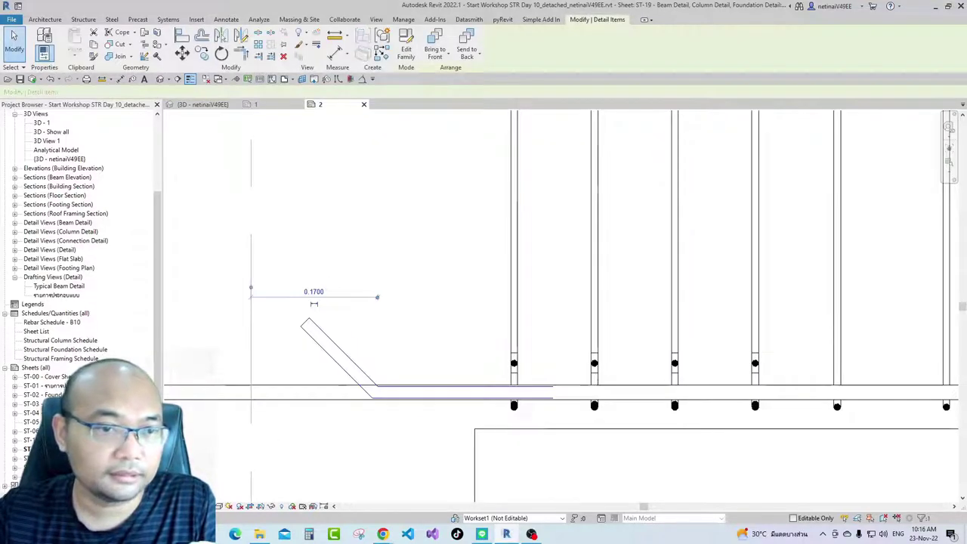
key(Escape)
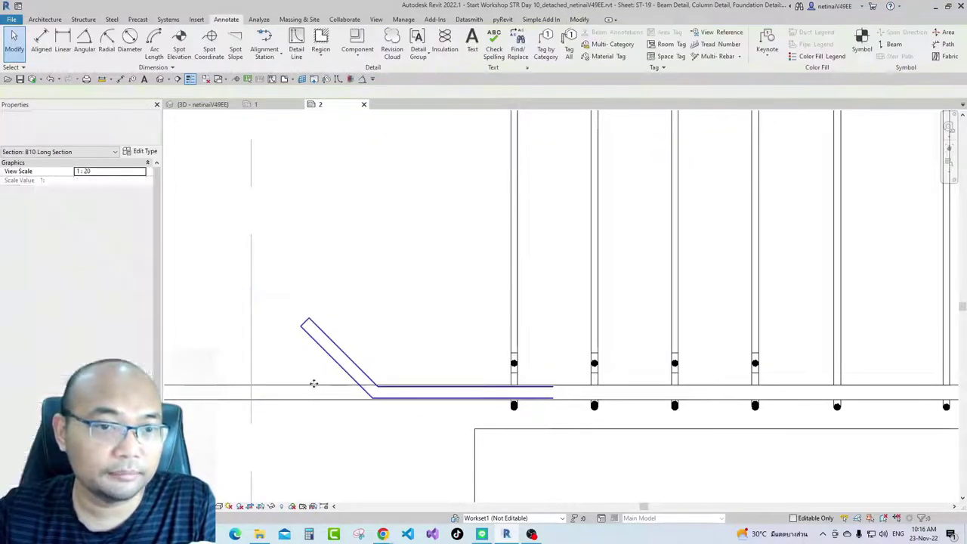
Set the Family2 bent bar's type parameter d to 0.02
click(453, 386)
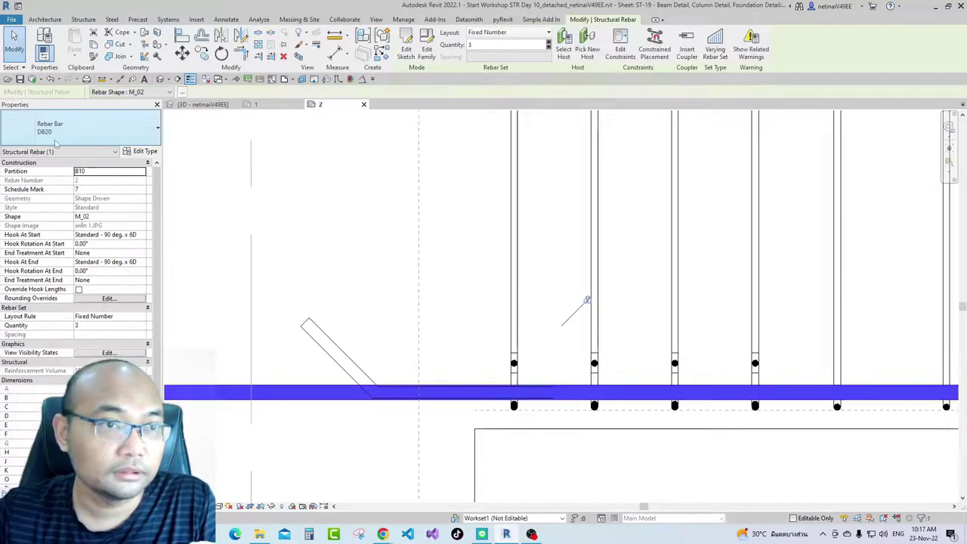
key(Escape)
click(355, 363)
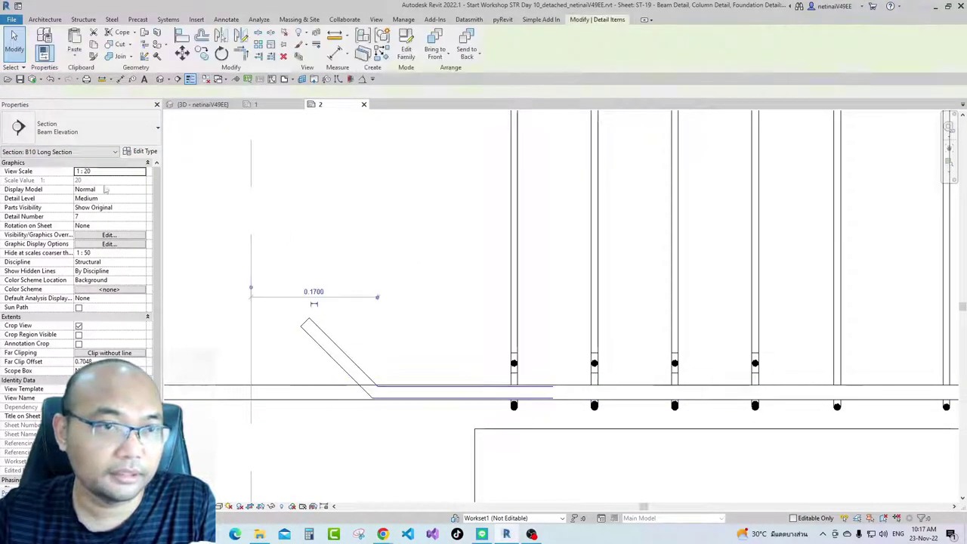
click(140, 151)
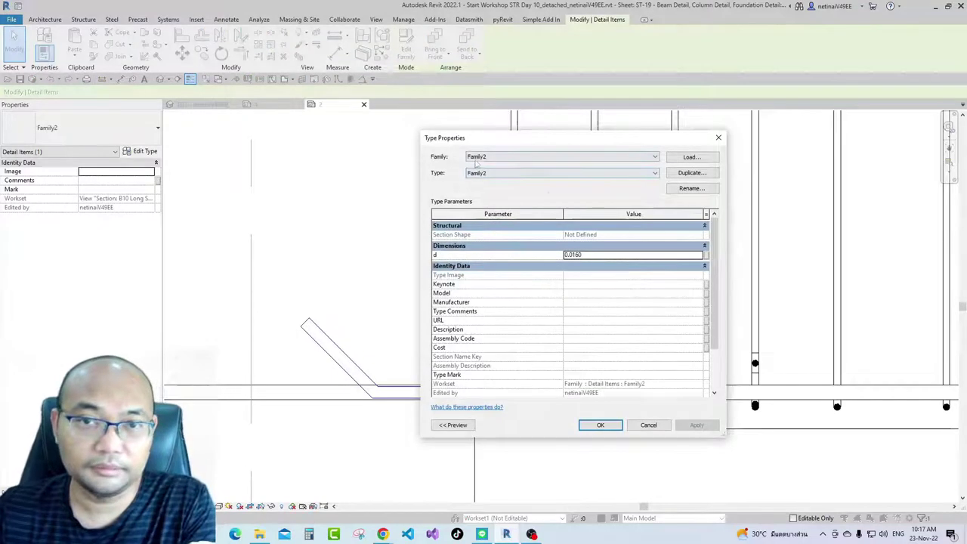
double_click(604, 254)
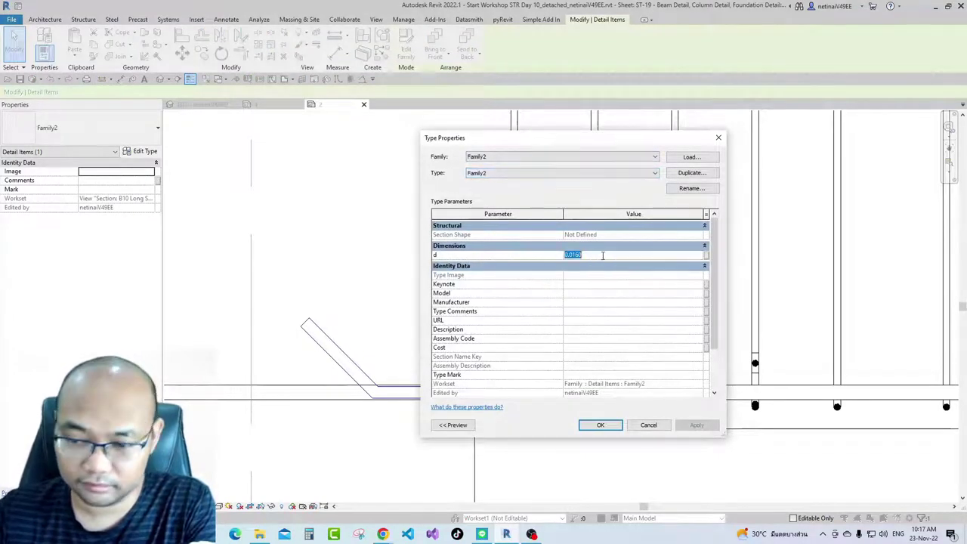
text(0.02)
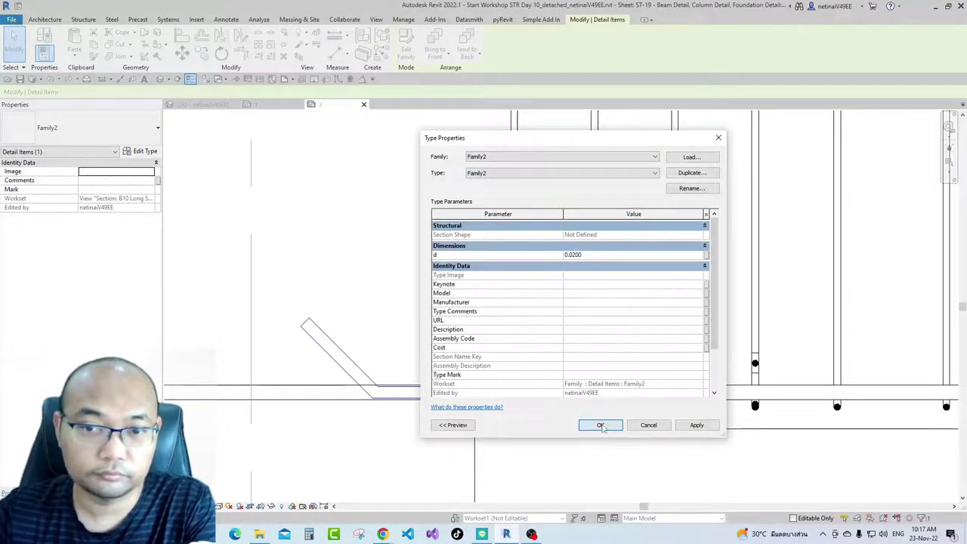
click(602, 425)
click(421, 336)
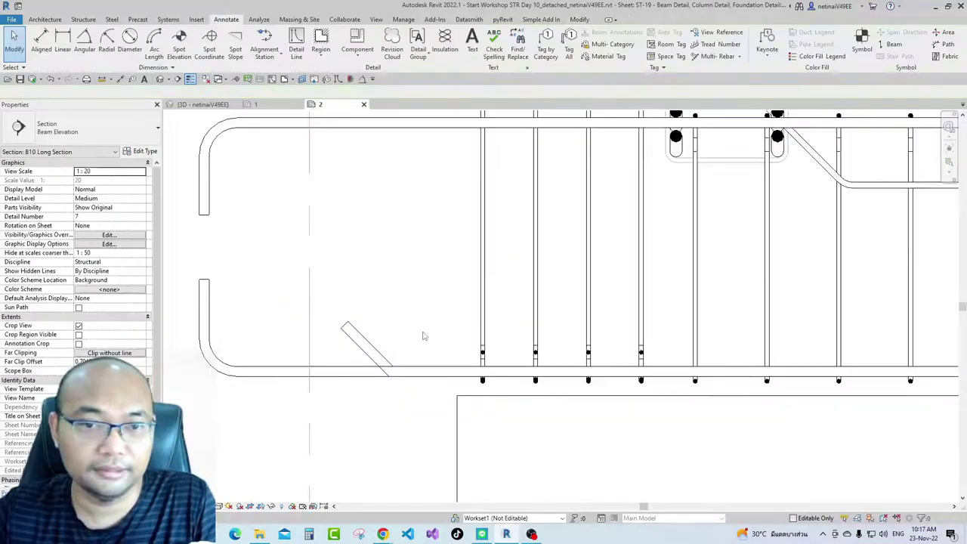
Turn off Thin Lines to show true thickness and reselect the bent-bar detail
scroll(387, 354, up, 1)
click(373, 358)
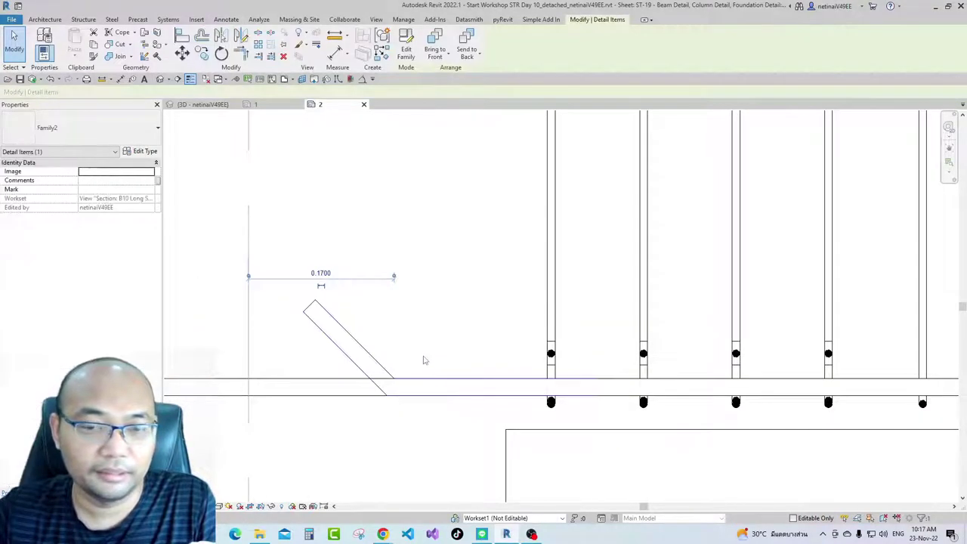
scroll(423, 361, up, 1)
click(377, 393)
scroll(377, 395, up, 1)
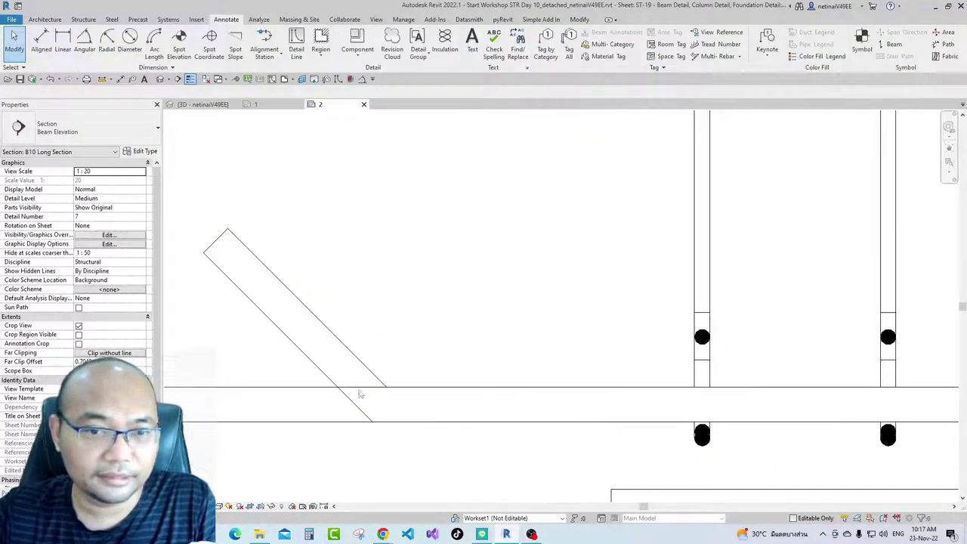
click(189, 80)
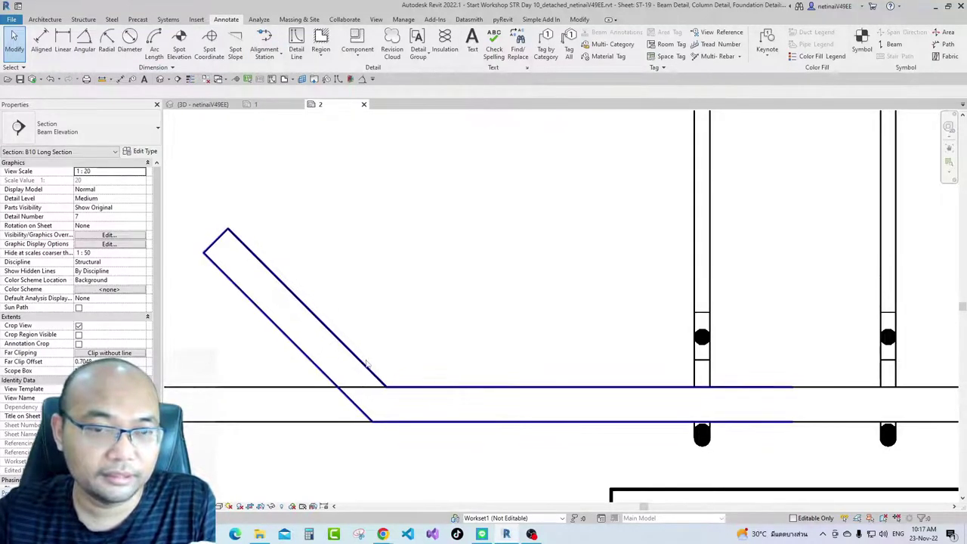
scroll(361, 361, down, 1)
click(342, 332)
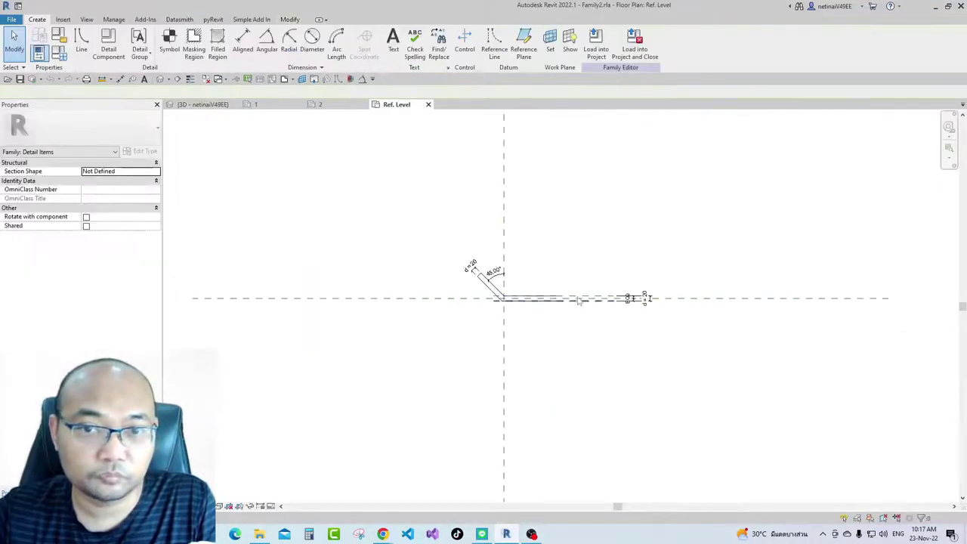
Start a masking region on the <Invisible lines> subcategory in Pick Lines mode
scroll(485, 281, up, 3)
middle_drag(484, 282, 481, 318)
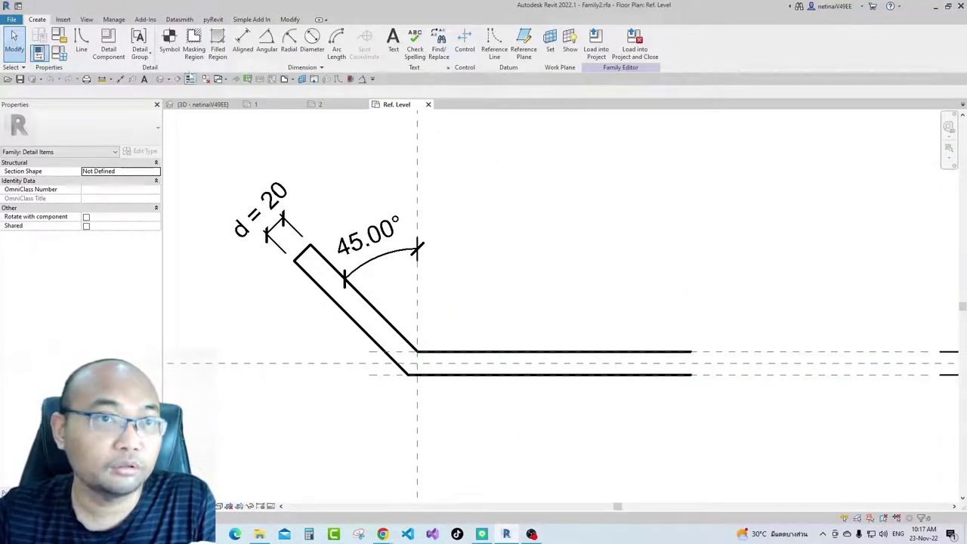
click(194, 49)
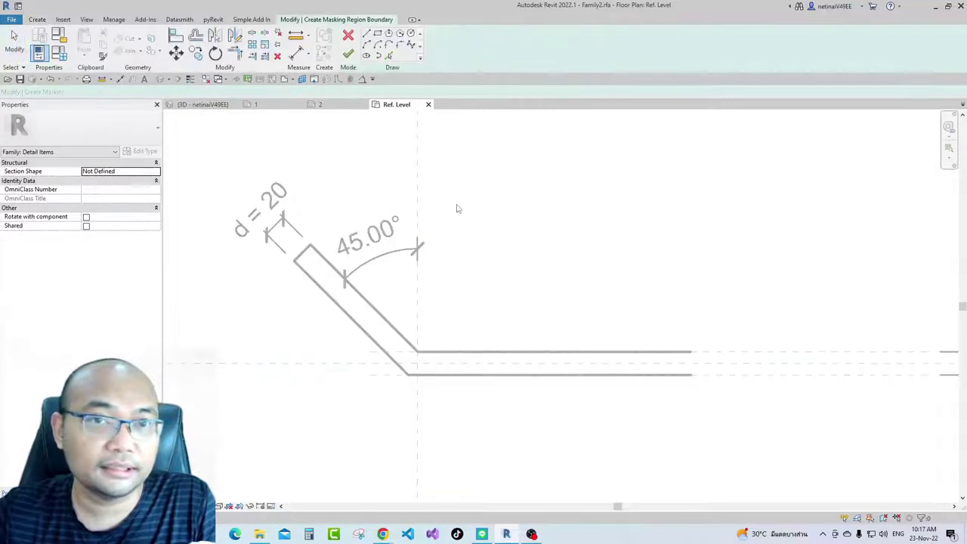
click(466, 52)
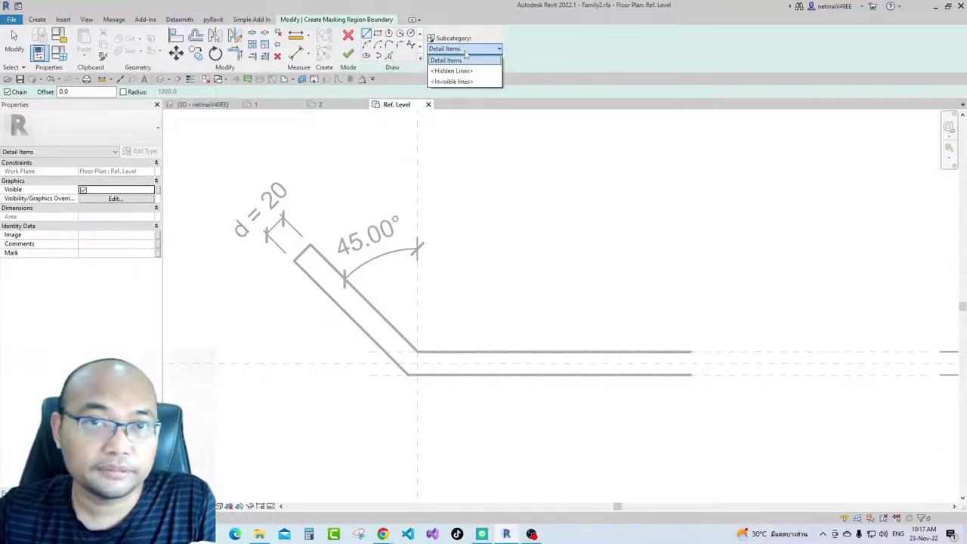
click(455, 81)
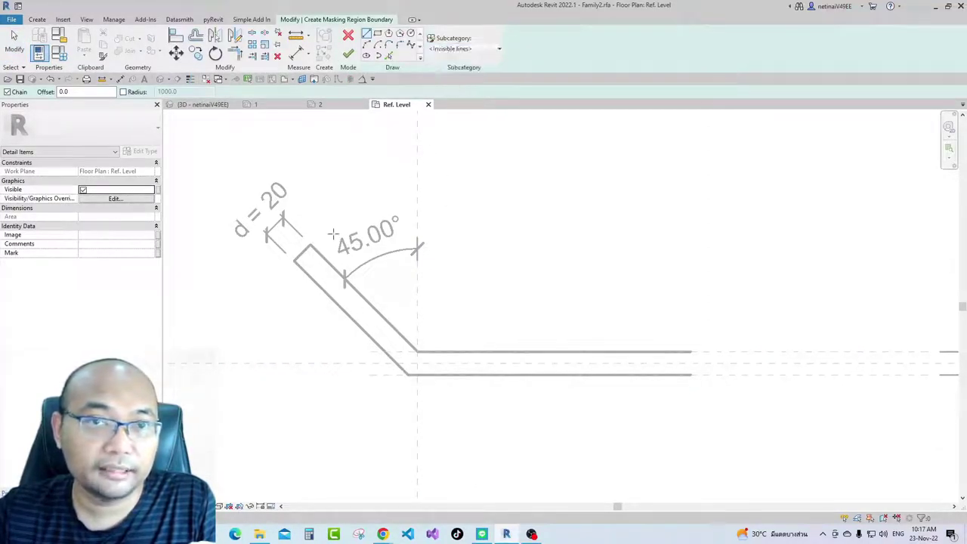
click(388, 56)
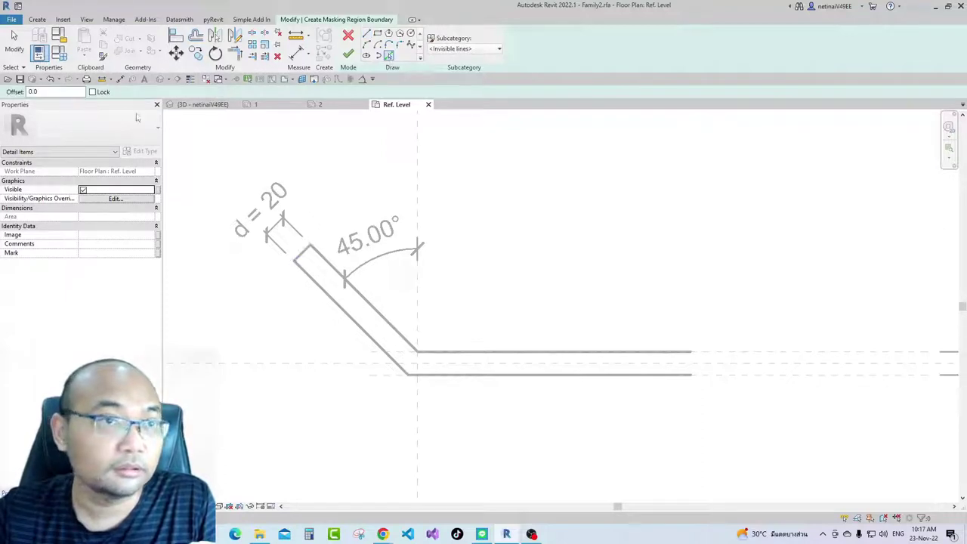
Pick the bar's end edge, both hook diagonals, and top and bottom edges as boundary
click(307, 257)
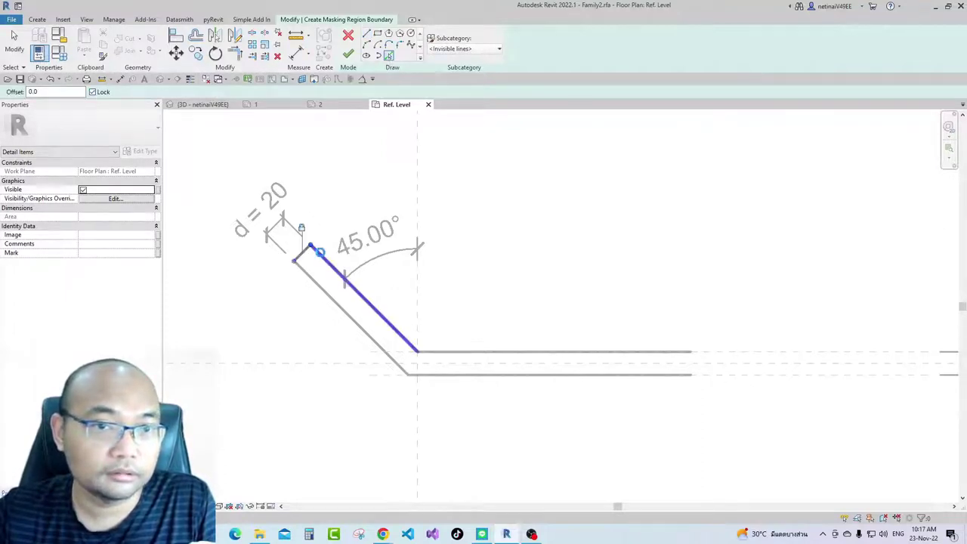
click(321, 255)
click(314, 280)
click(462, 352)
click(466, 375)
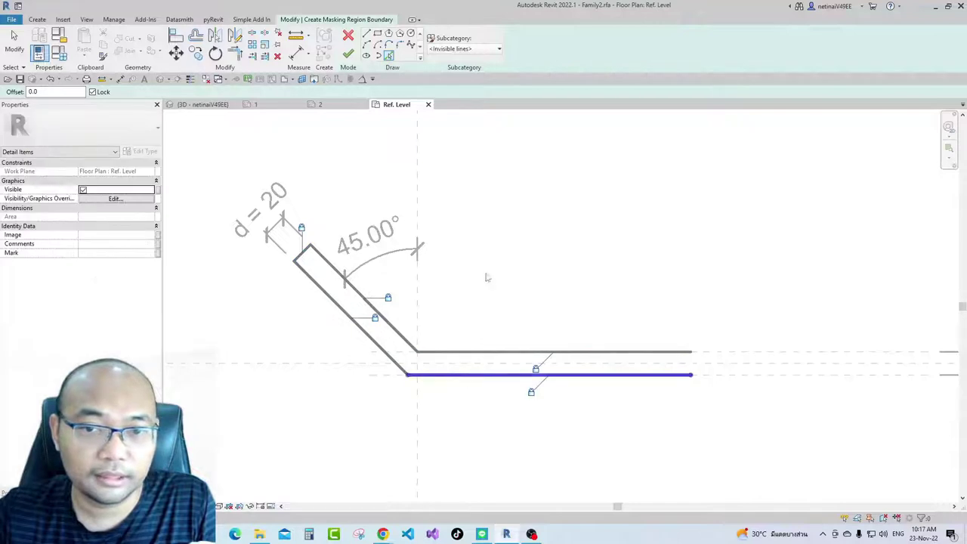
Close the bar's right end with a straight line and finish the masking region
click(366, 34)
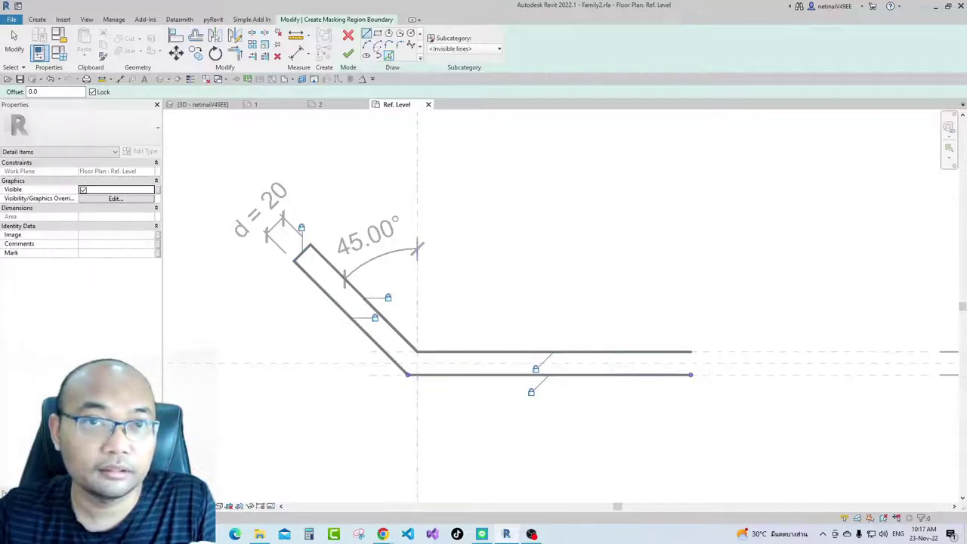
click(690, 352)
click(690, 374)
key(Escape)
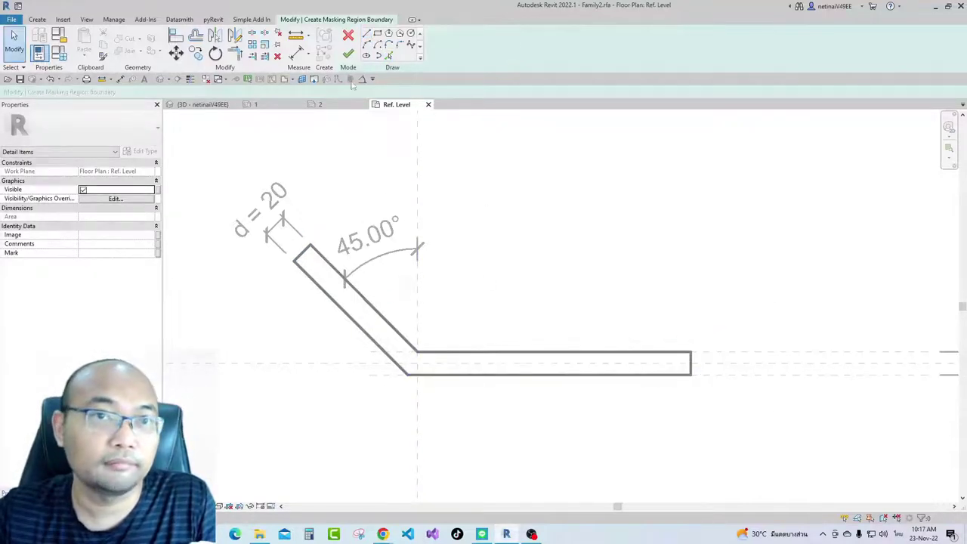
click(347, 55)
click(599, 270)
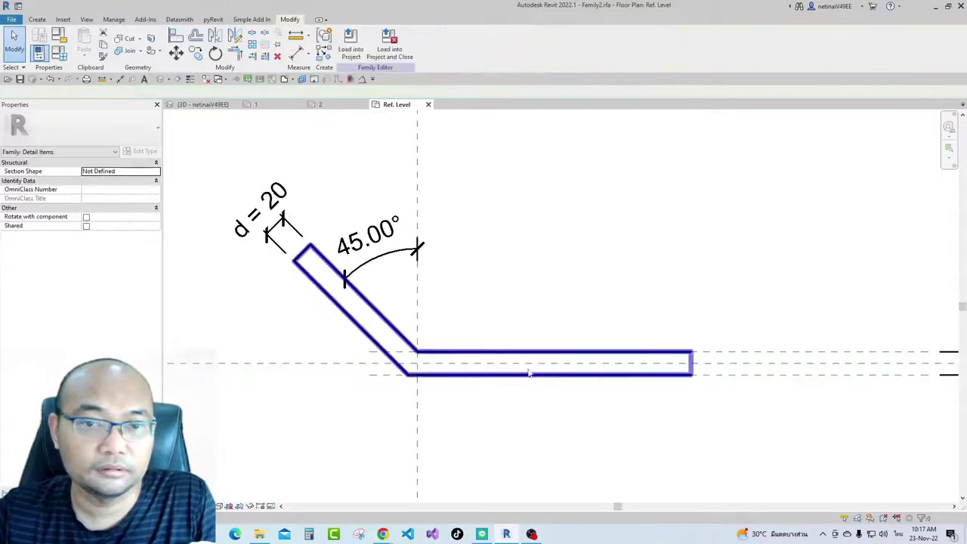
Reload the edited hook family into the project
click(350, 51)
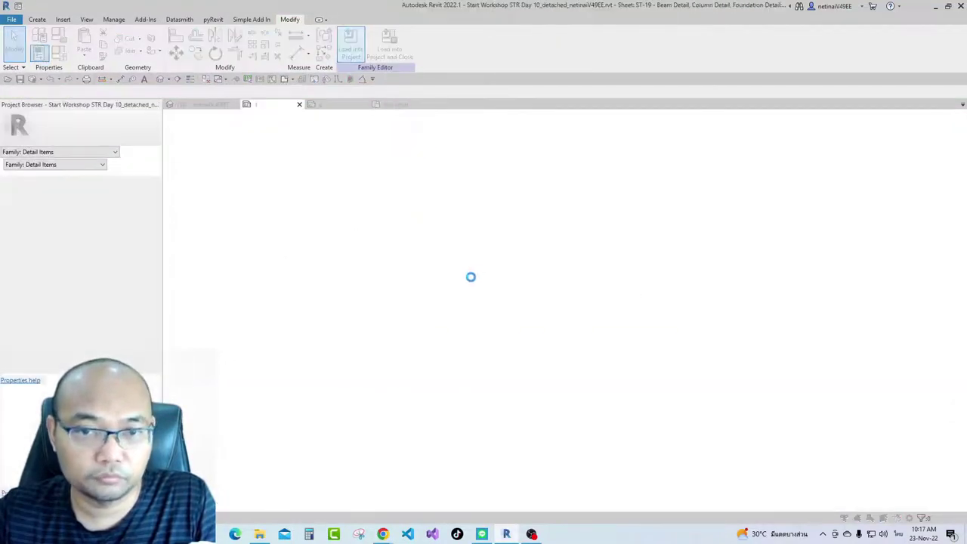
click(445, 264)
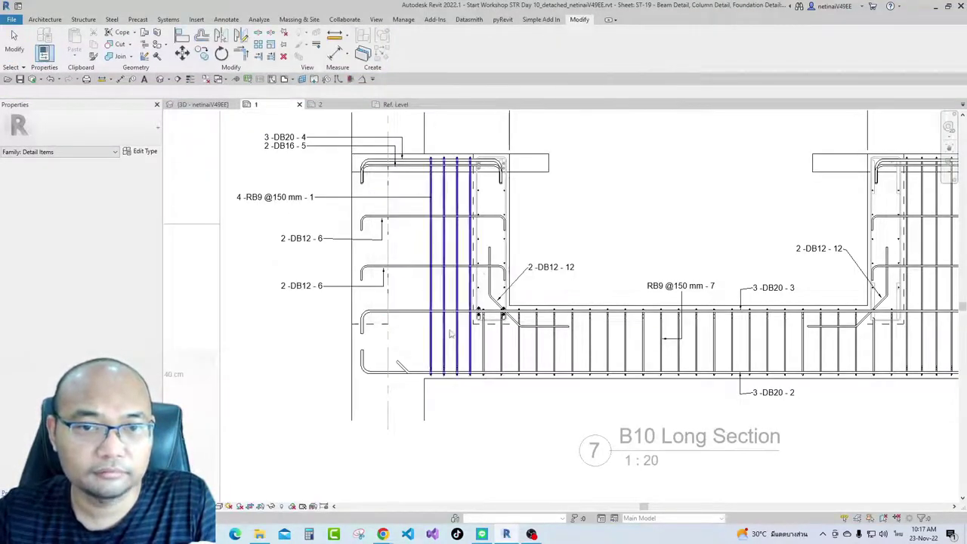
scroll(416, 355, up, 3)
scroll(412, 359, up, 3)
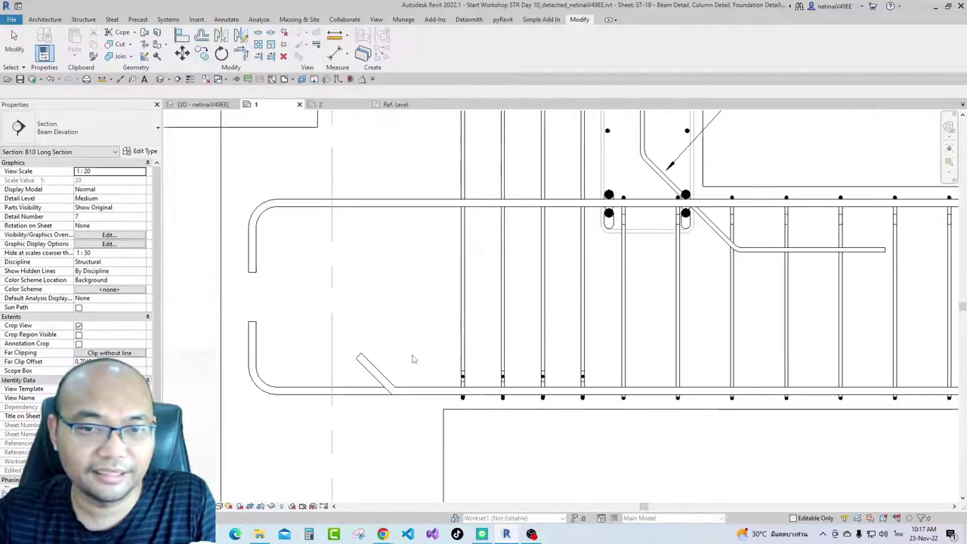
Place another hook with CS, rotated with Spacebar, at the bottom bar's left end
click(378, 378)
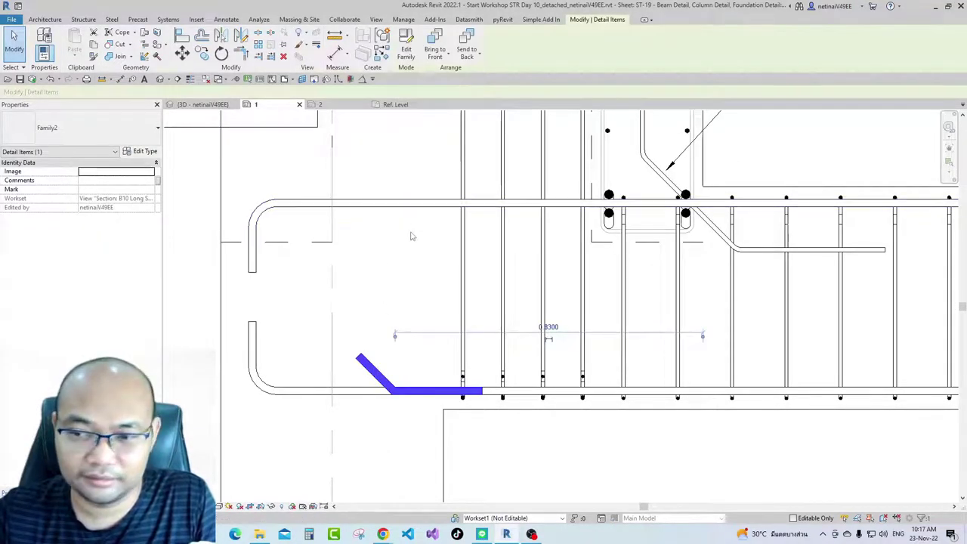
key(c)
key(s)
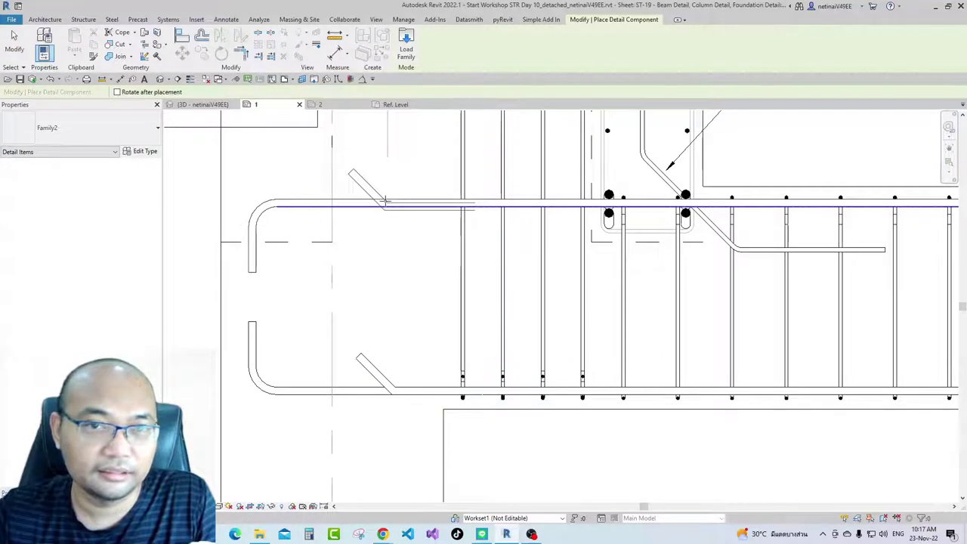
scroll(383, 202, up, 1)
scroll(384, 203, up, 2)
key(space)
key(space)
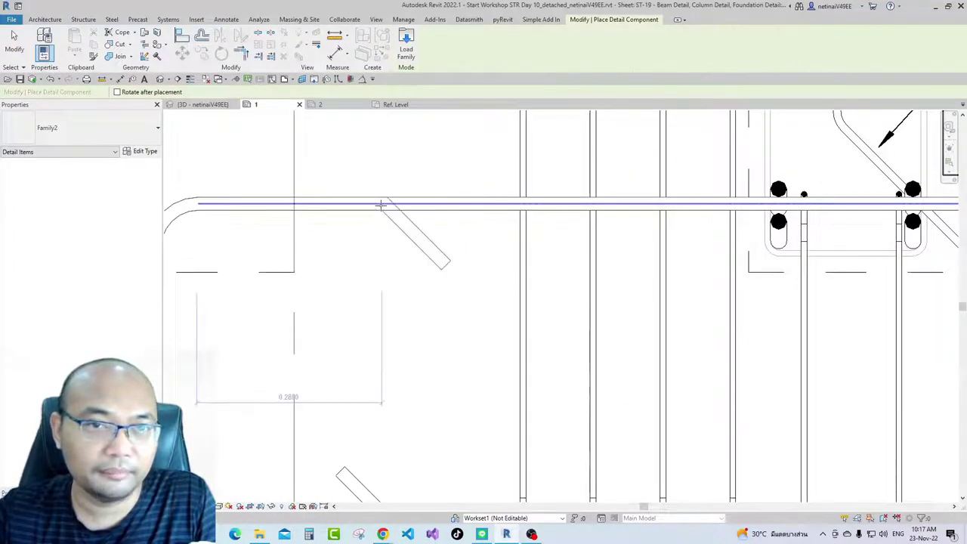
key(space)
key(space)
key(space)
key(space)
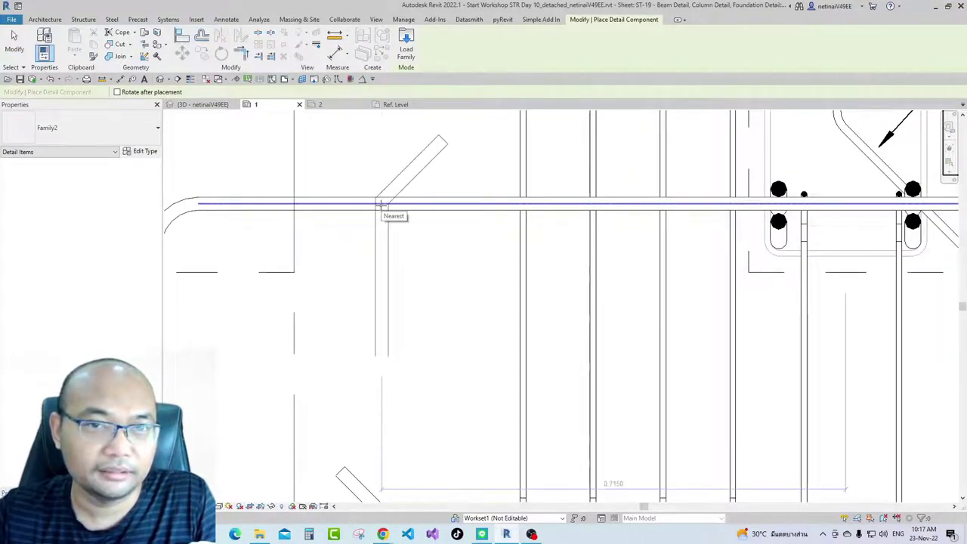
scroll(382, 204, down, 2)
click(387, 359)
key(Escape)
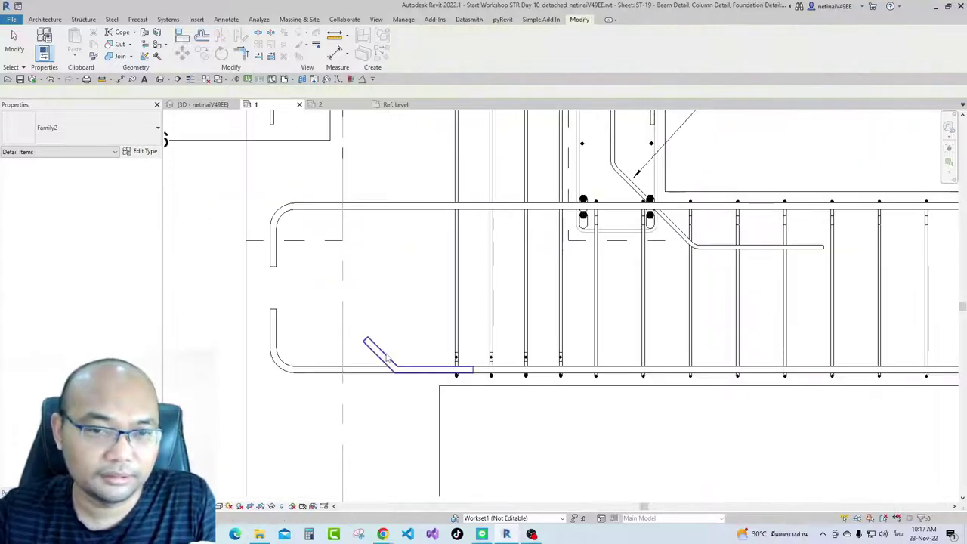
Rotate the new hook in 90° steps back to its original orientation, then edit its family
click(387, 359)
scroll(387, 359, up, 1)
scroll(401, 352, up, 1)
key(space)
key(space)
key(space)
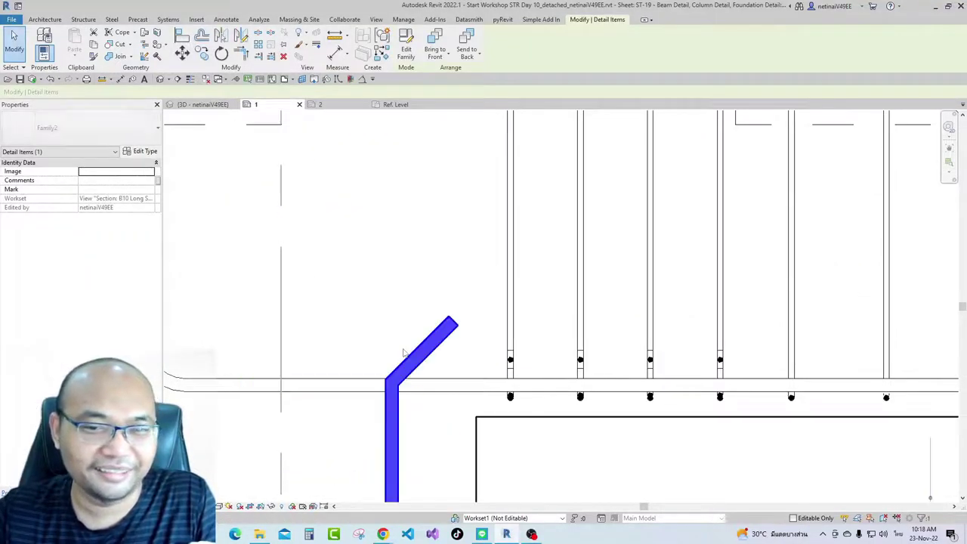
key(space)
key(space)
key(space)
key(space)
key(space)
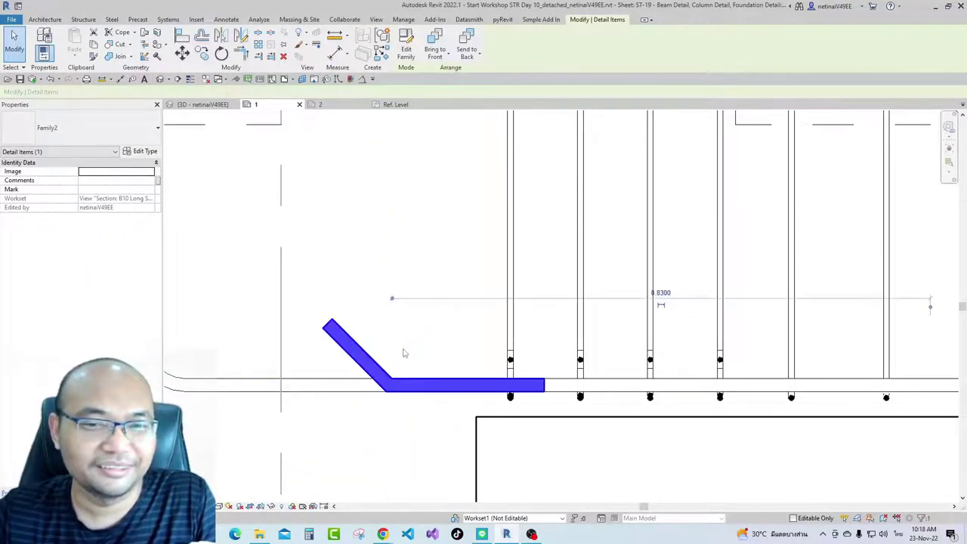
key(space)
key(space)
key(space)
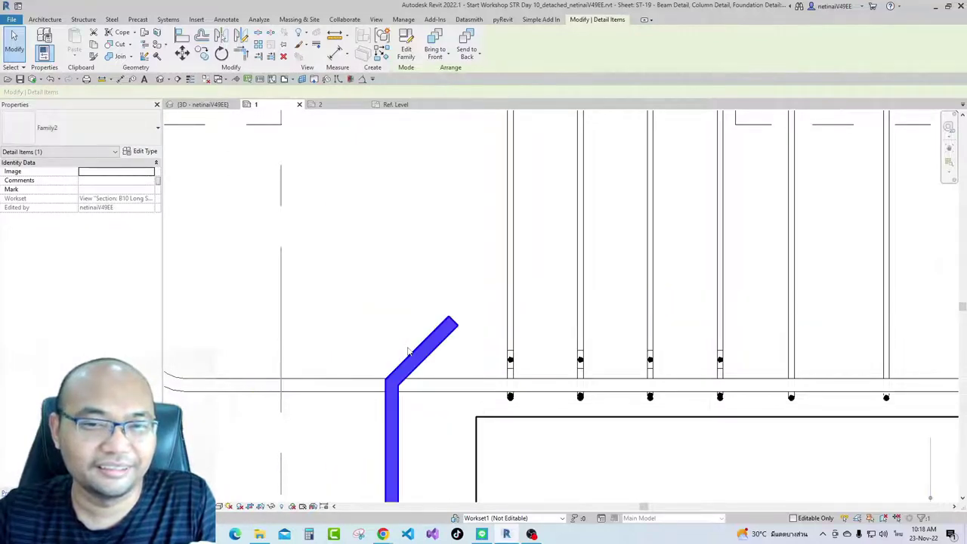
key(space)
click(400, 351)
click(357, 351)
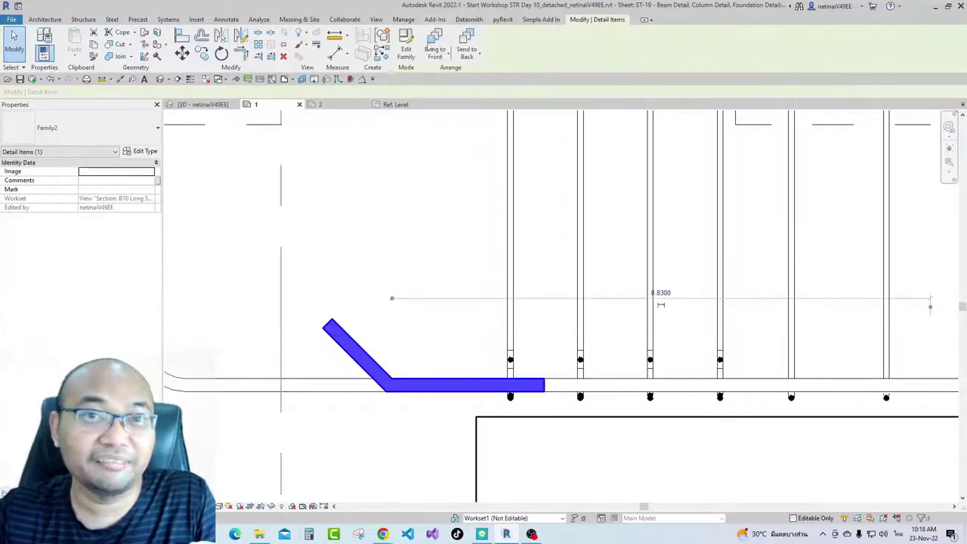
key(ctrl+e)
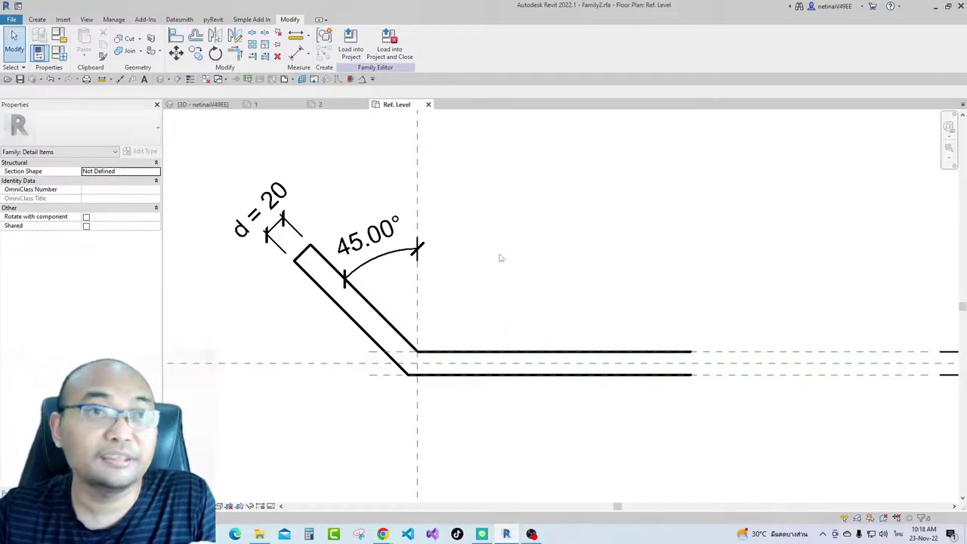
Add a Double Vertical flip control beside the hook and load Family2 into the project
click(39, 19)
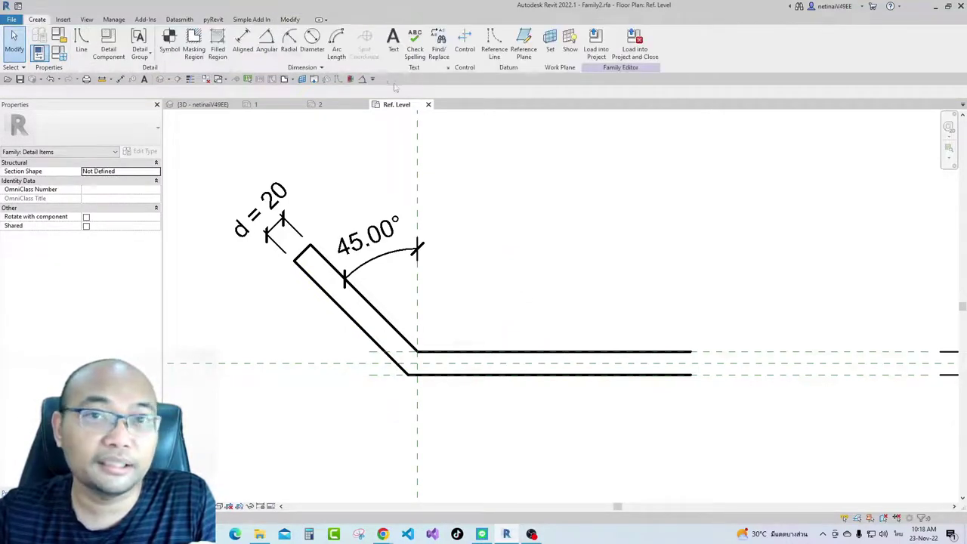
click(464, 44)
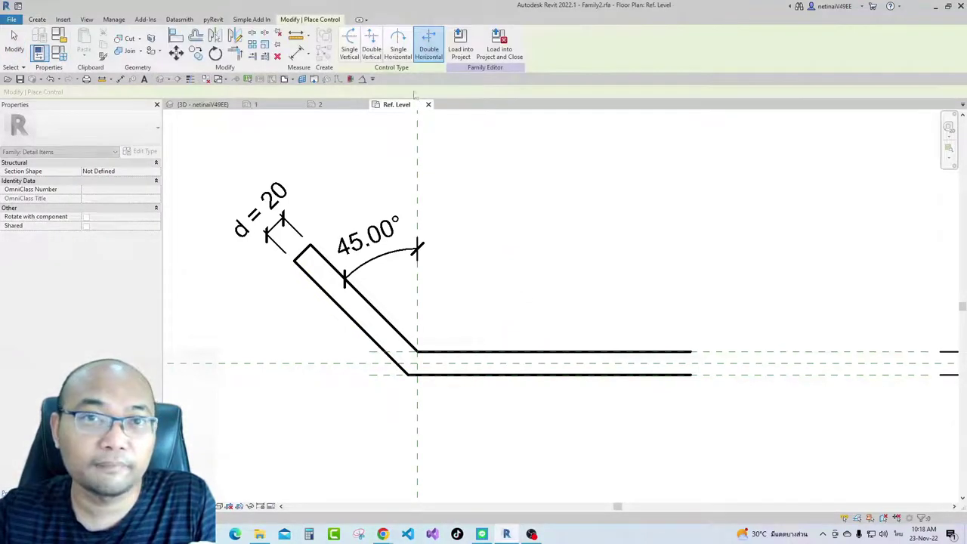
key(space)
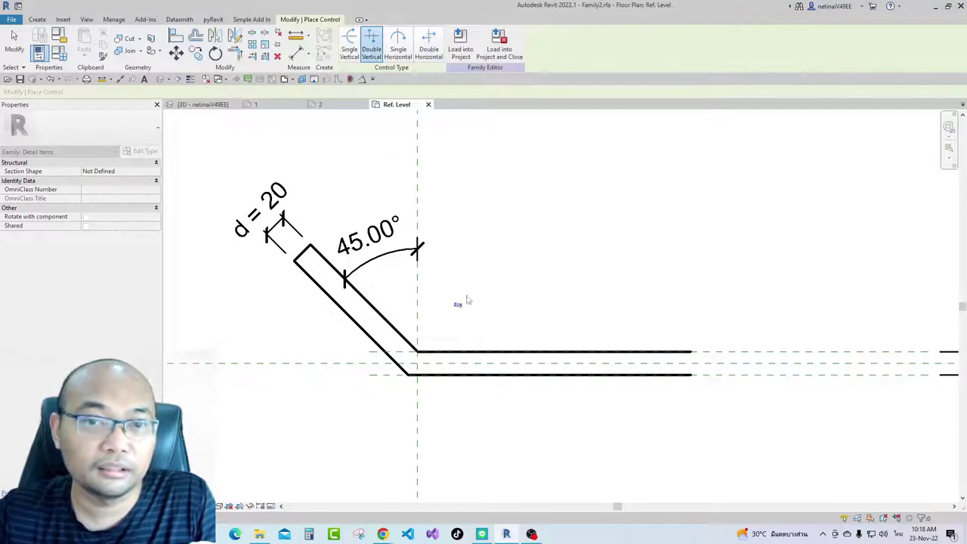
click(478, 307)
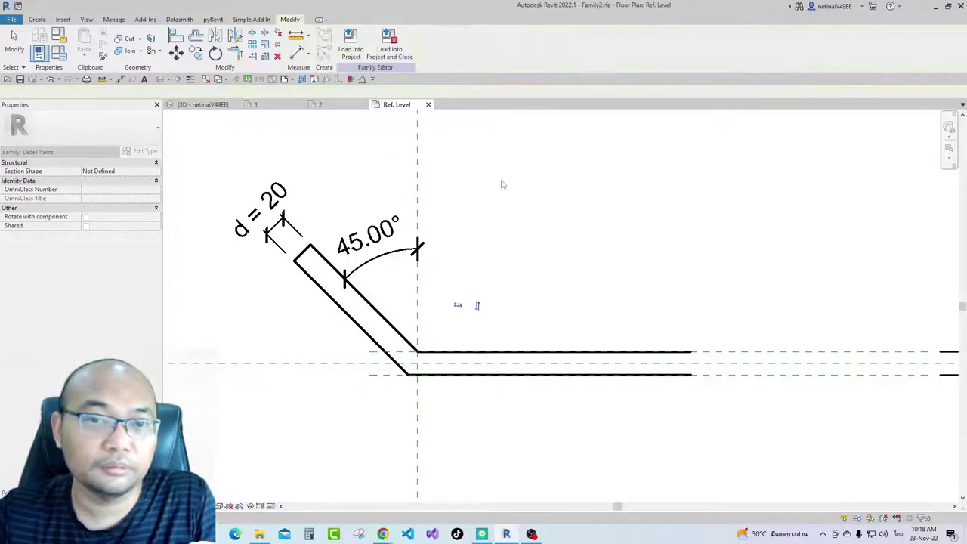
click(350, 42)
Overwrite the existing family and test the hook's horizontal and vertical flip arrows
click(435, 263)
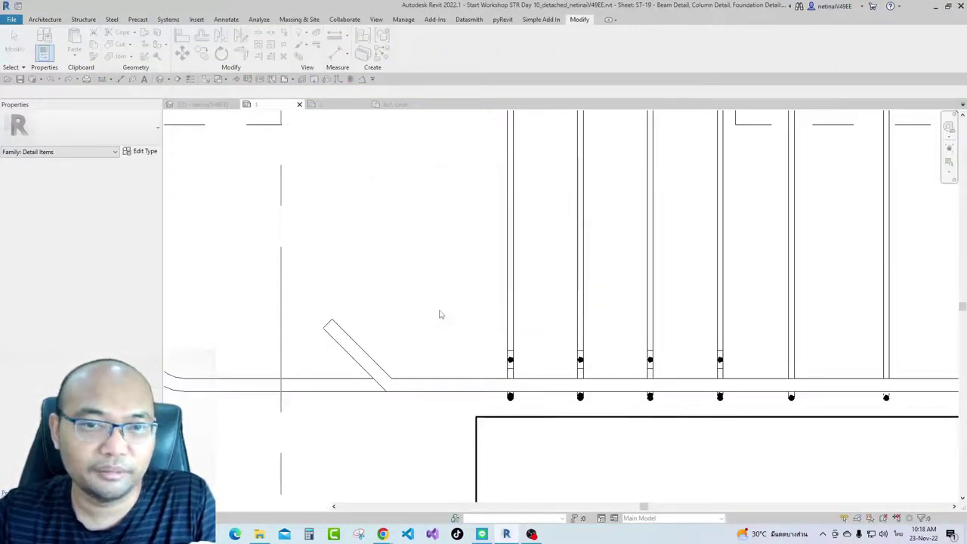
scroll(420, 359, up, 2)
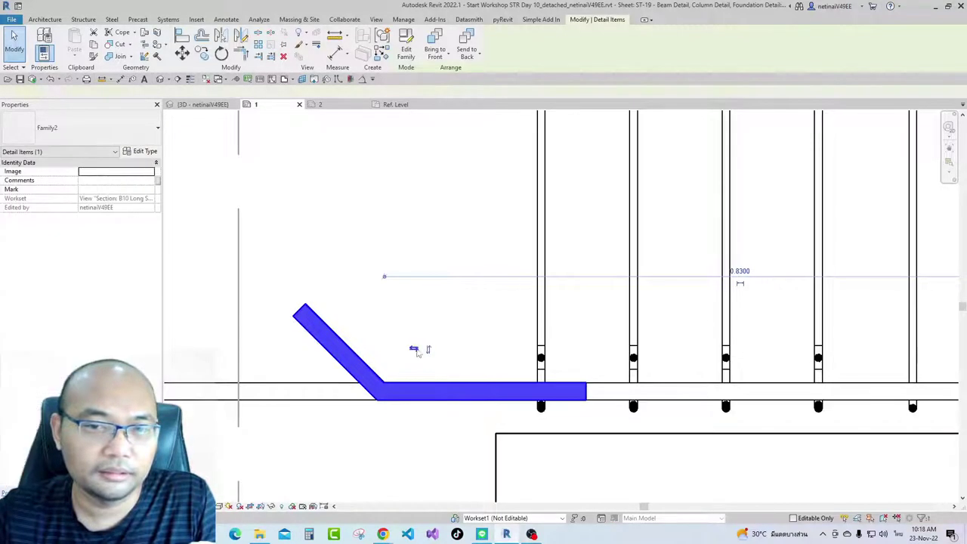
click(414, 349)
click(361, 348)
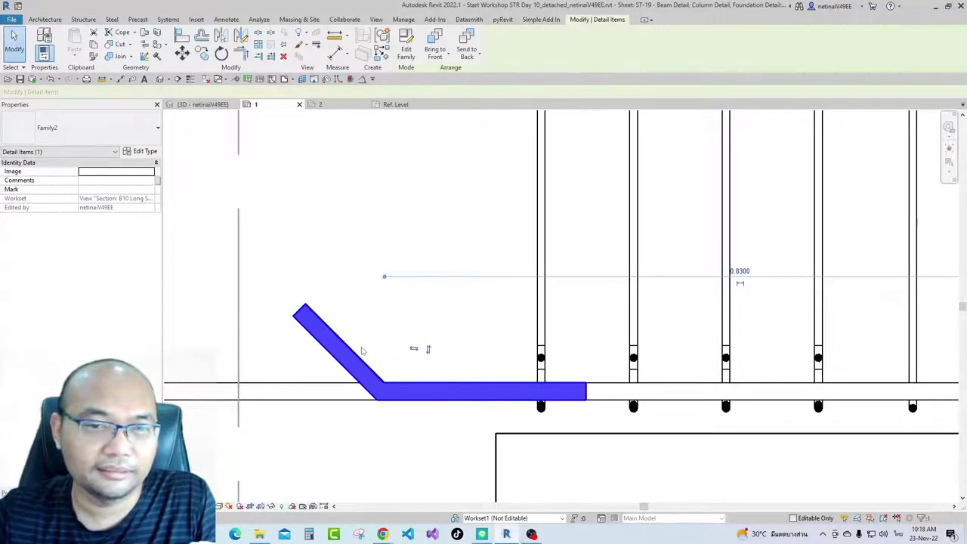
click(427, 350)
click(428, 433)
click(458, 336)
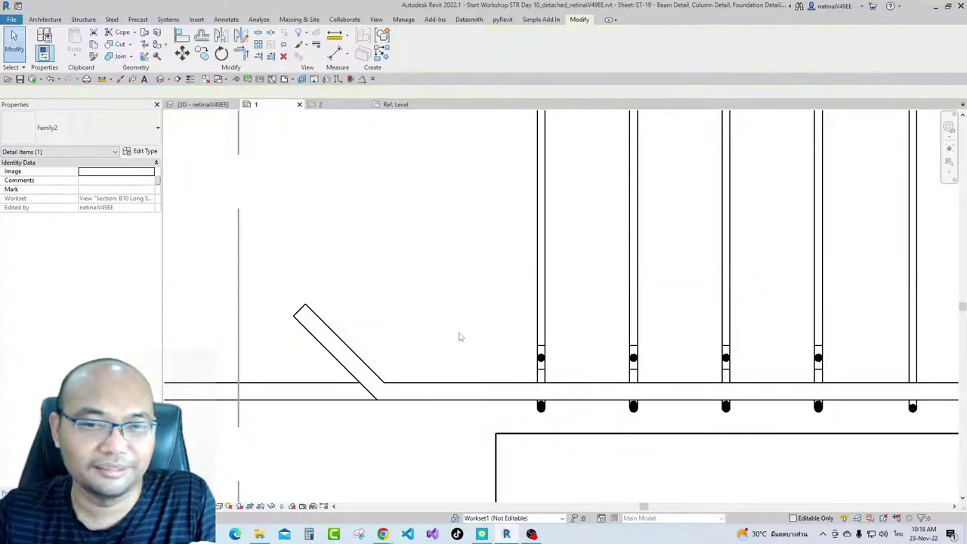
Mirror a copy of the bottom hook onto the top bar's left end and nudge it up
scroll(453, 355, down, 3)
click(414, 359)
scroll(417, 344, up, 2)
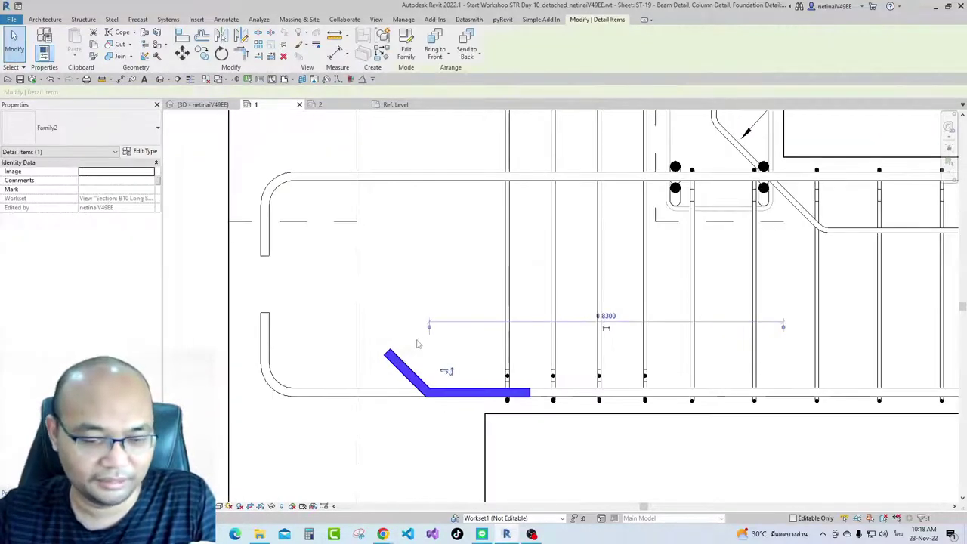
click(373, 290)
click(421, 286)
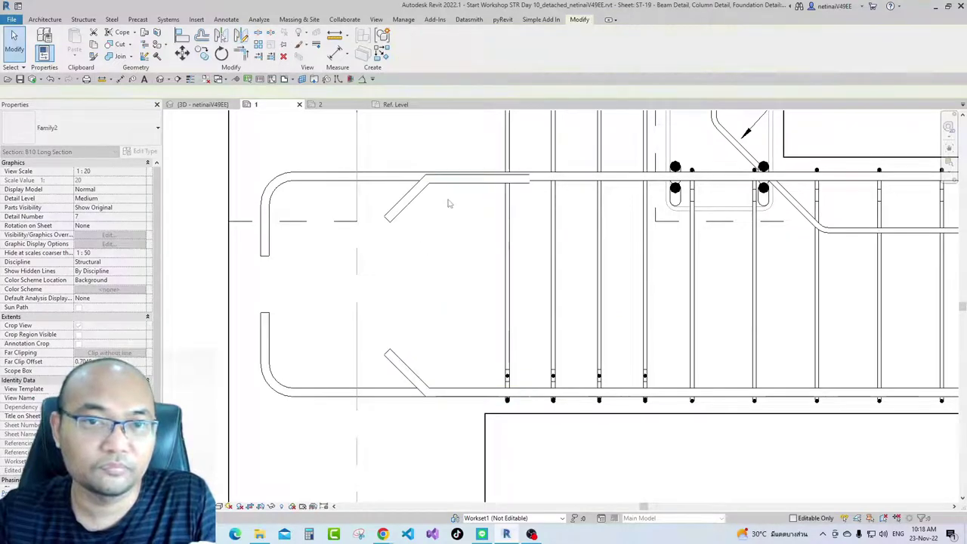
scroll(448, 192, up, 2)
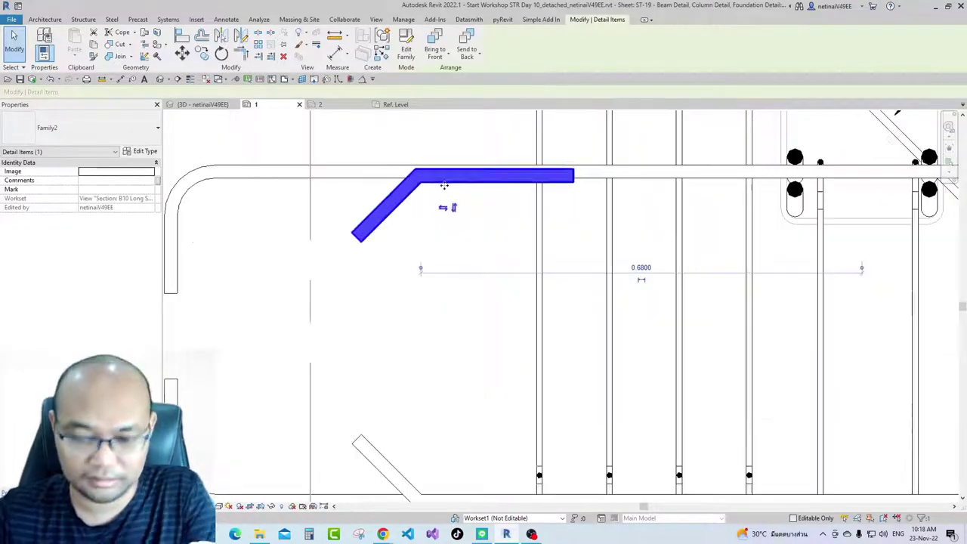
key(Up)
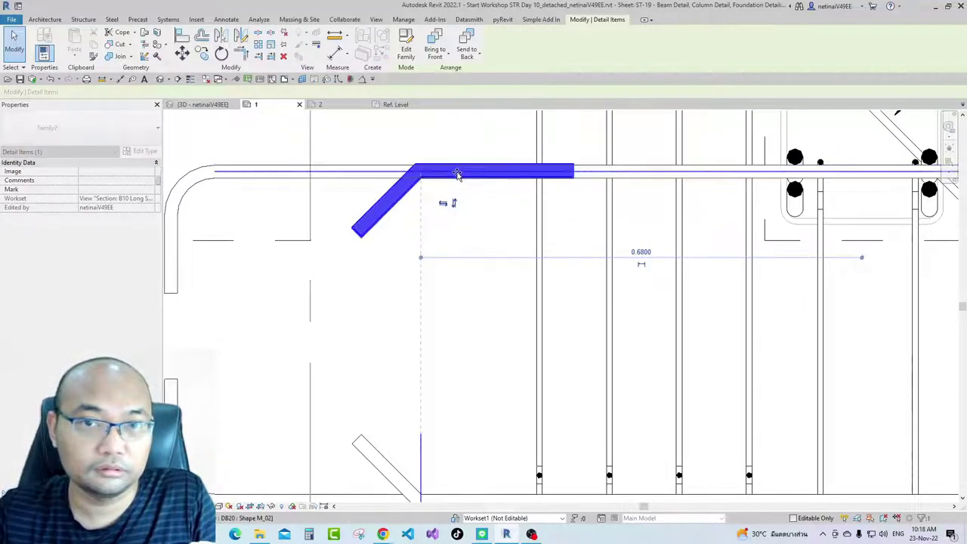
click(451, 216)
Select the lower-left bent bar hook and open its family for editing
scroll(451, 216, down, 2)
middle_drag(487, 272, 467, 282)
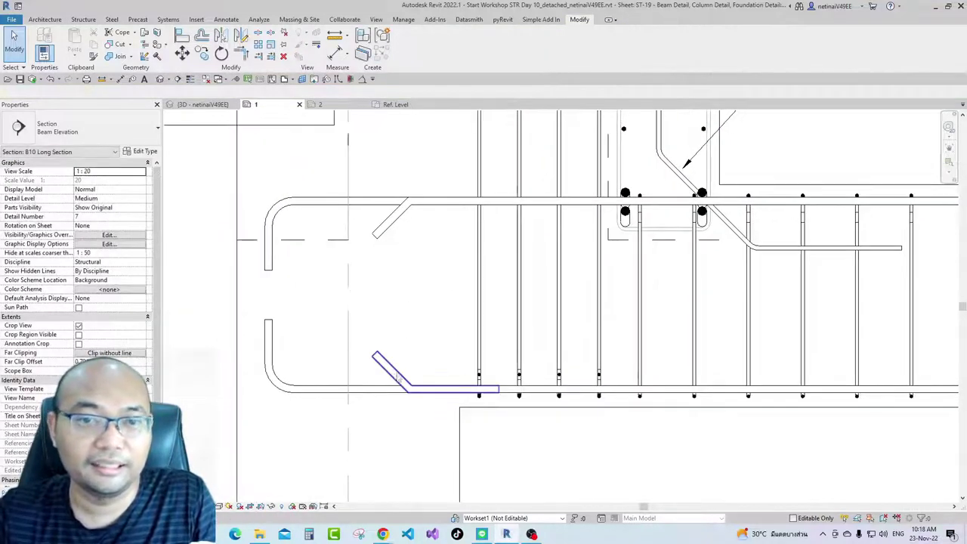
scroll(410, 373, up, 2)
click(410, 373)
click(397, 276)
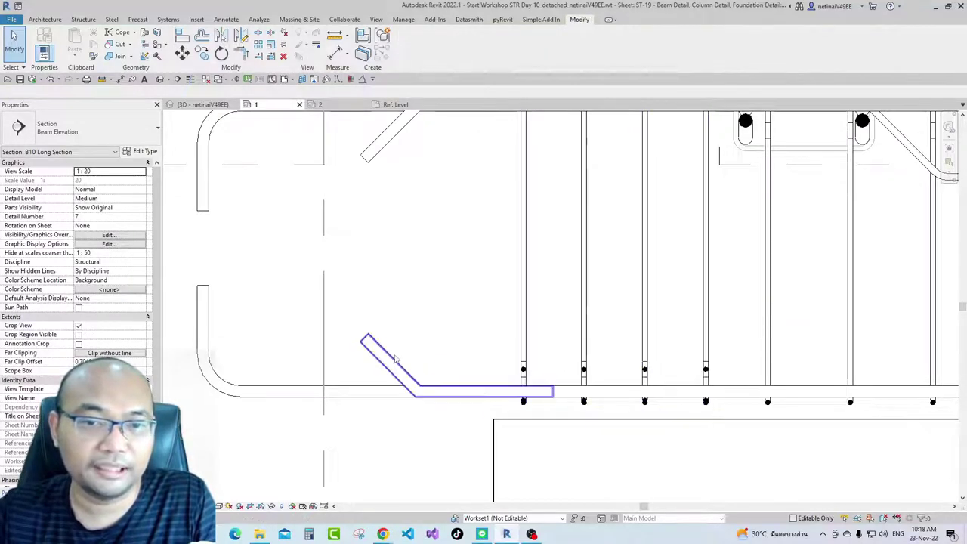
click(505, 390)
click(406, 46)
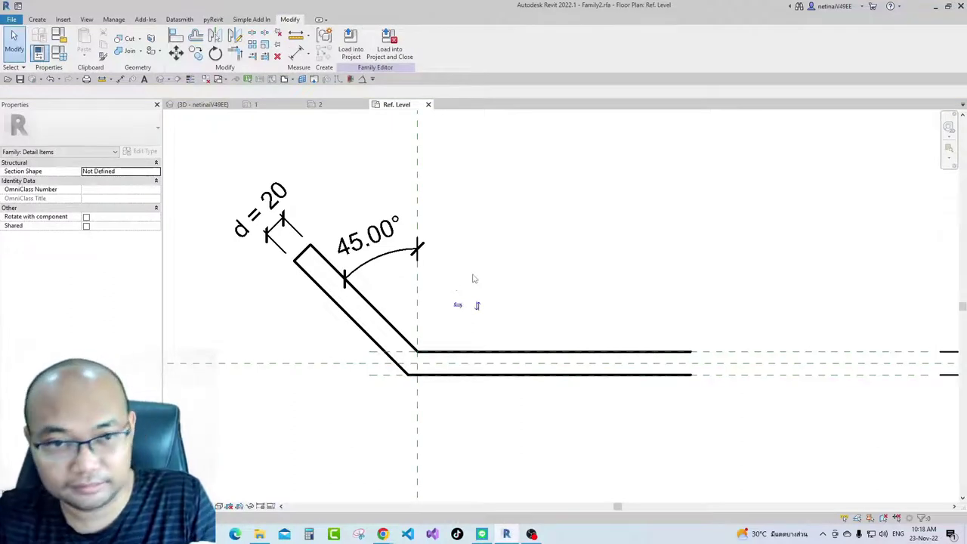
scroll(465, 287, down, 4)
scroll(484, 300, up, 1)
scroll(502, 332, up, 2)
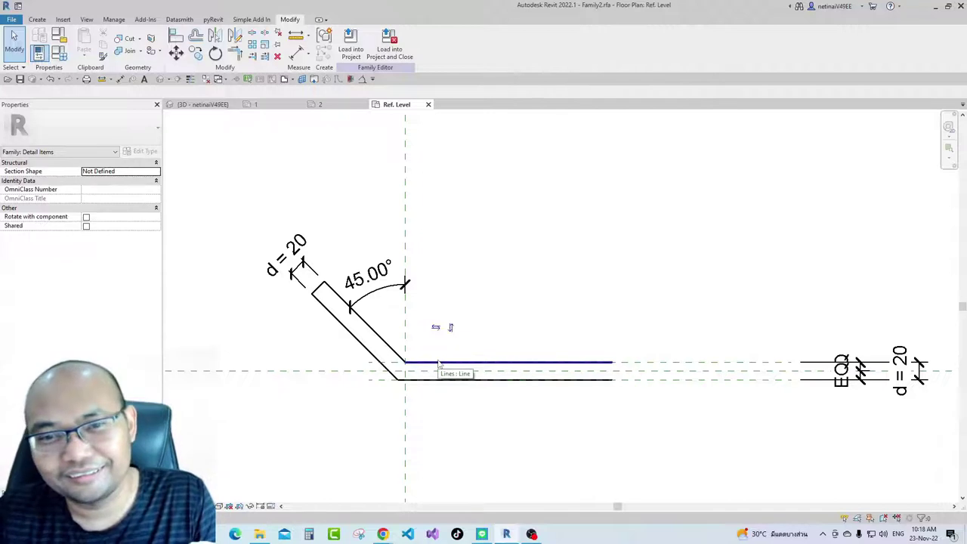
scroll(430, 366, up, 2)
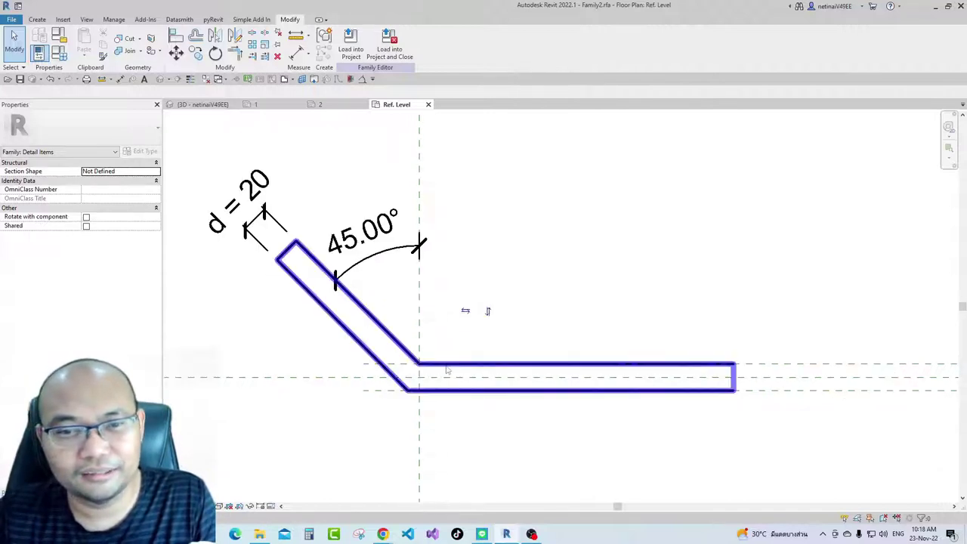
click(446, 371)
click(468, 359)
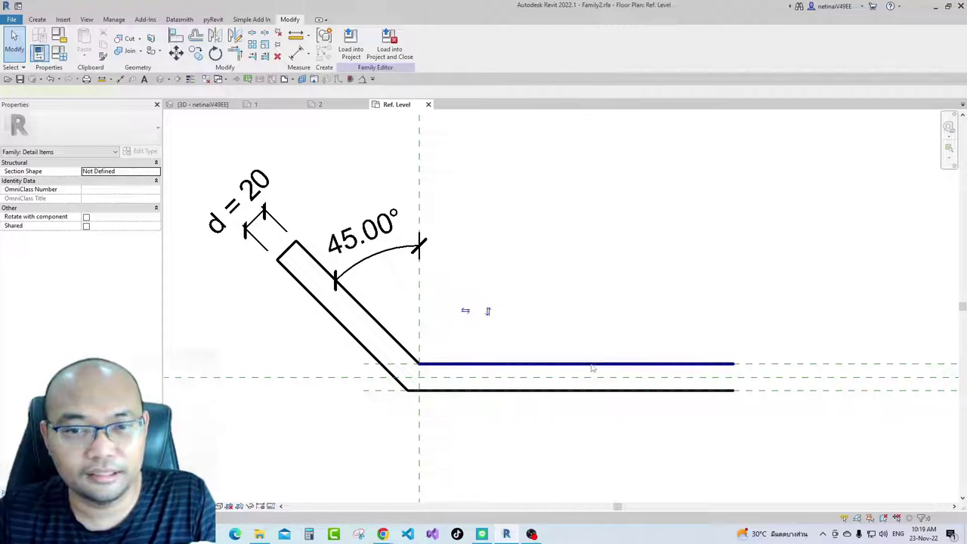
click(593, 365)
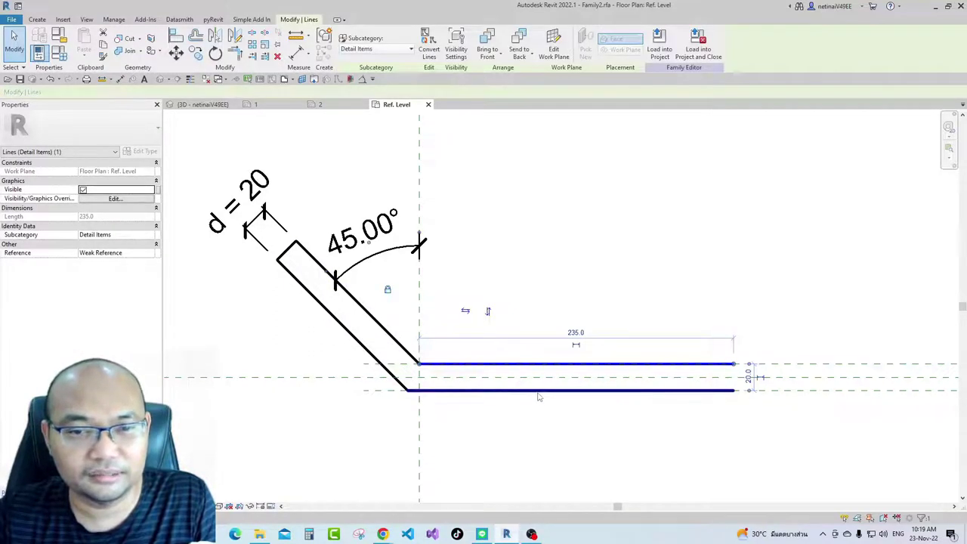
Tie both straight bar lines' visibility to a new Yes/No type parameter
ctrl+click(504, 390)
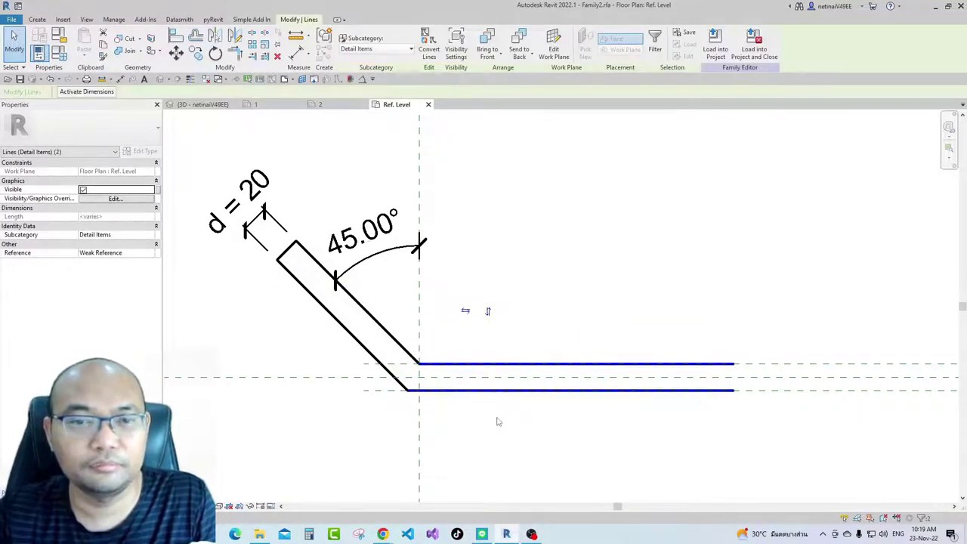
middle_drag(201, 315, 196, 281)
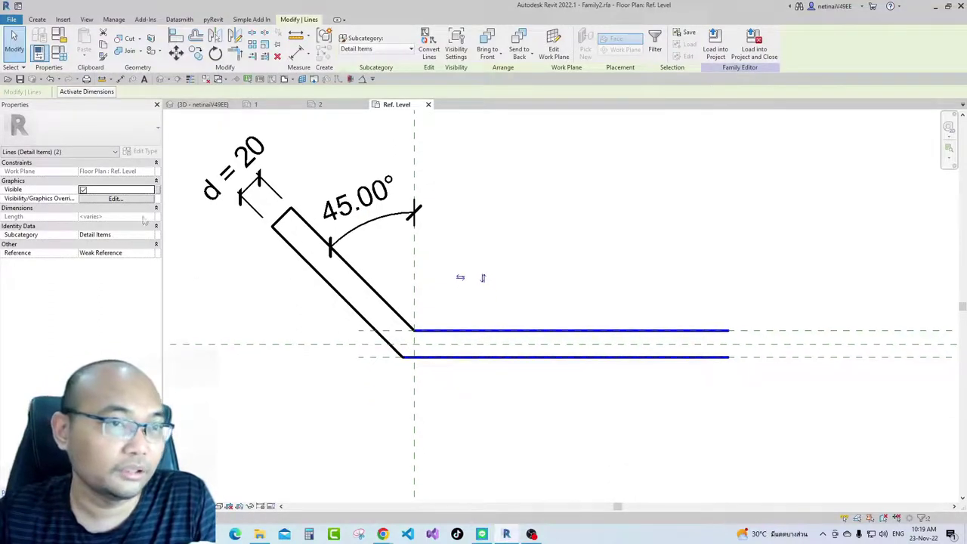
click(158, 190)
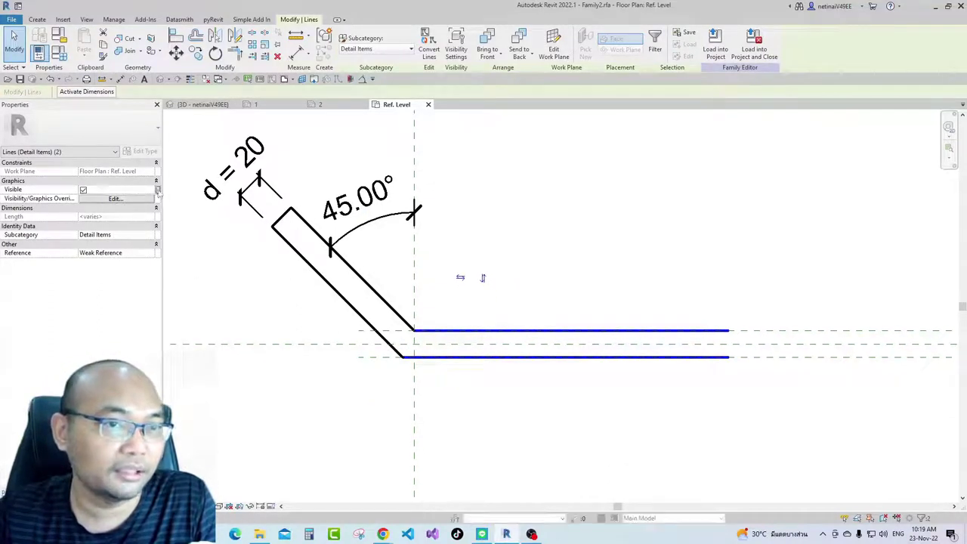
click(409, 328)
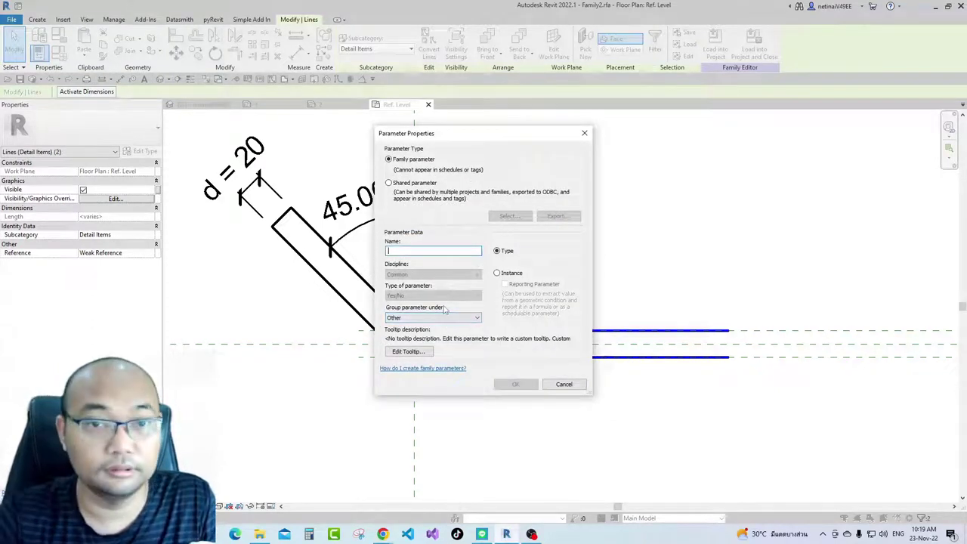
text(-)
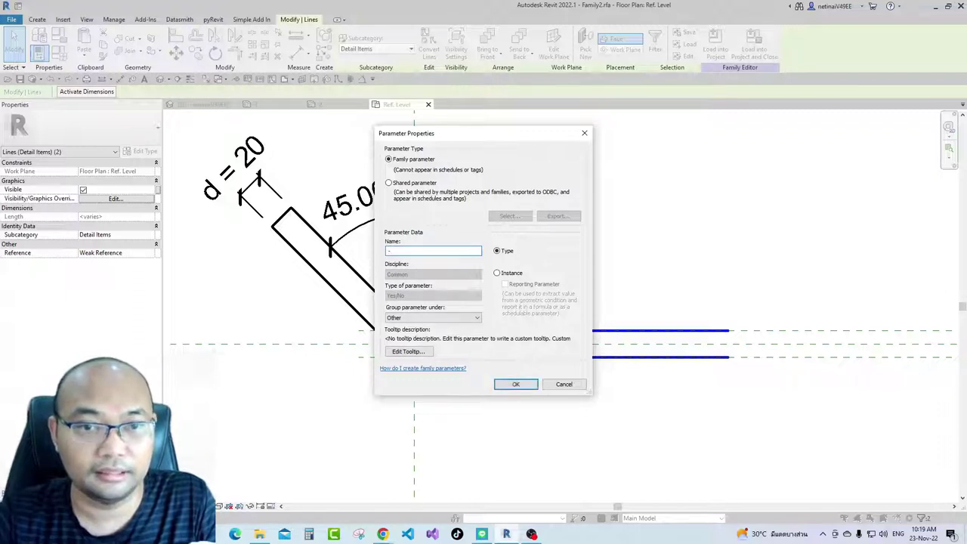
text(s)
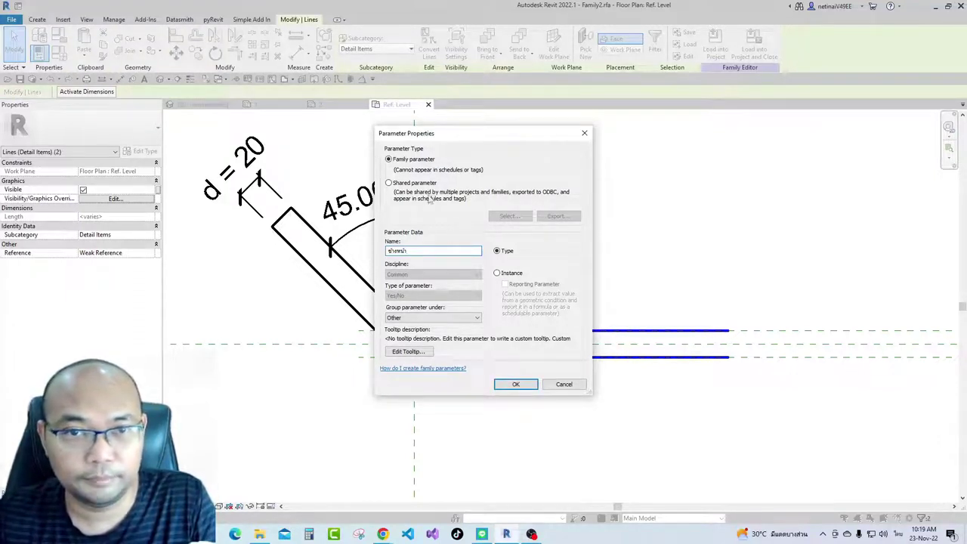
click(515, 386)
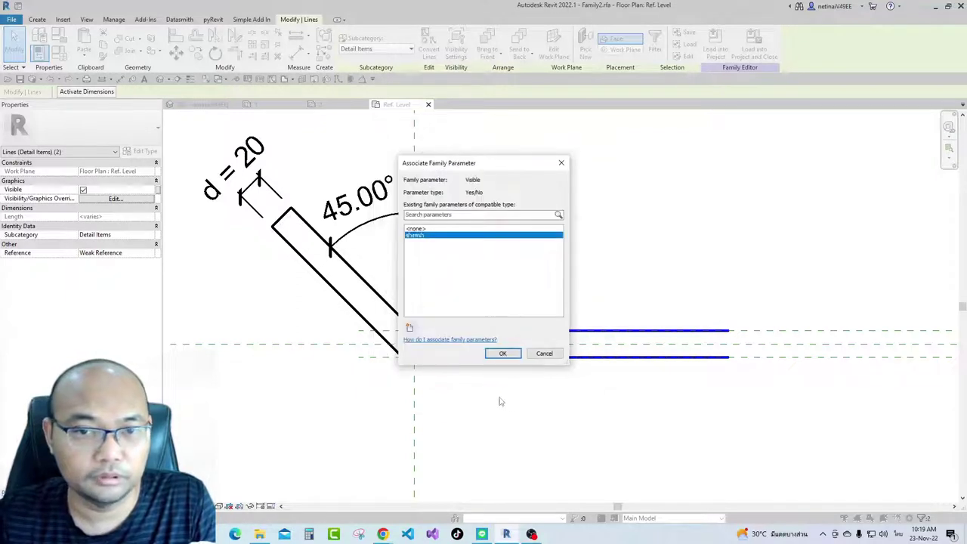
click(502, 354)
key(Escape)
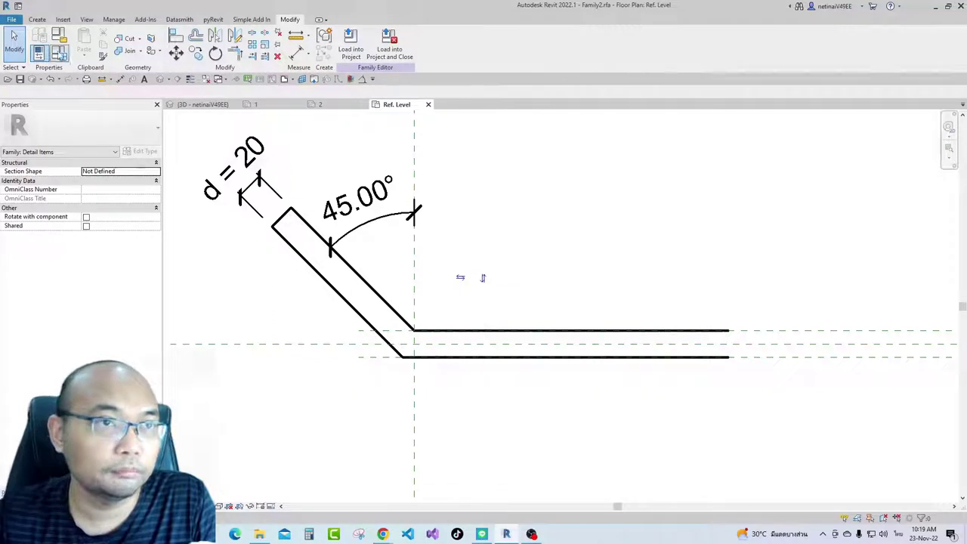
Create a new family type 'ชง' with the visibility parameter unchecked
click(59, 52)
click(444, 177)
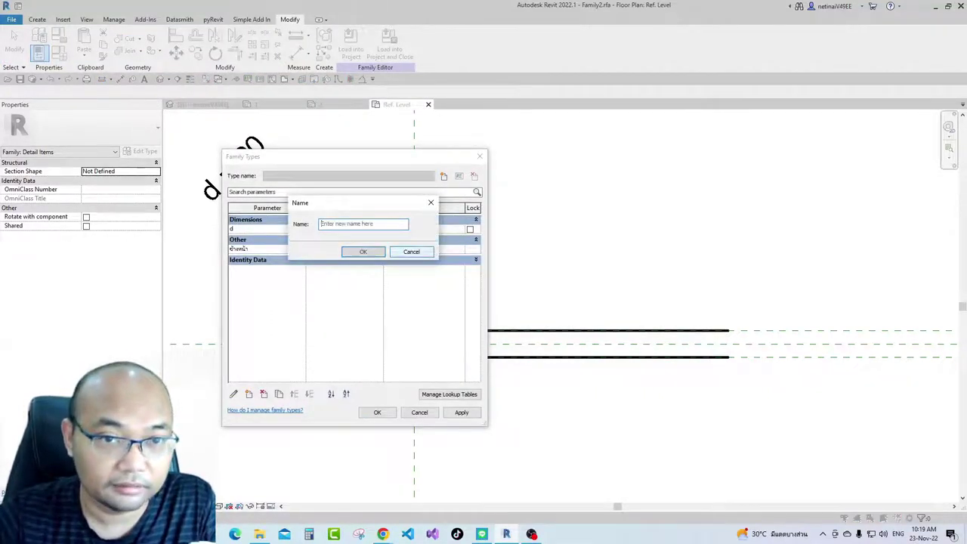
text(ชง)
key(Return)
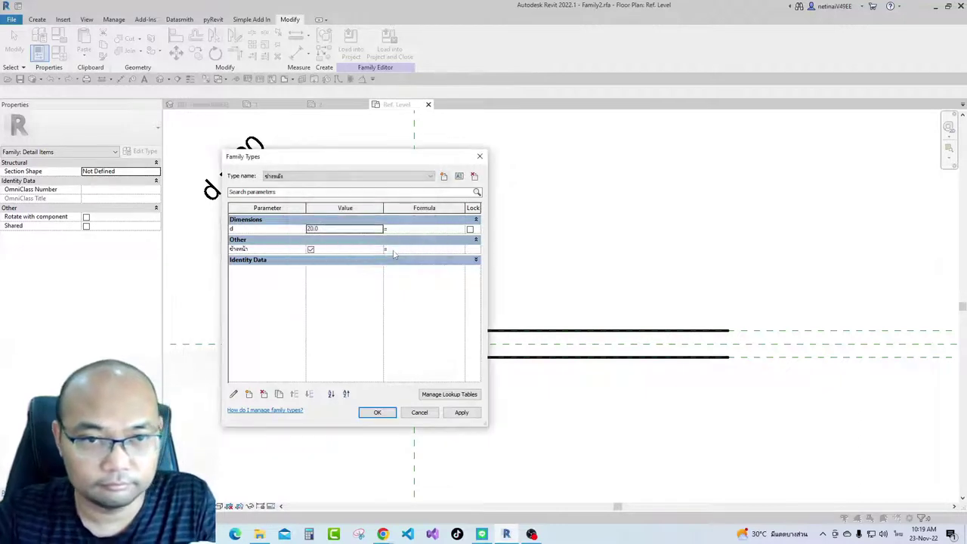
click(313, 249)
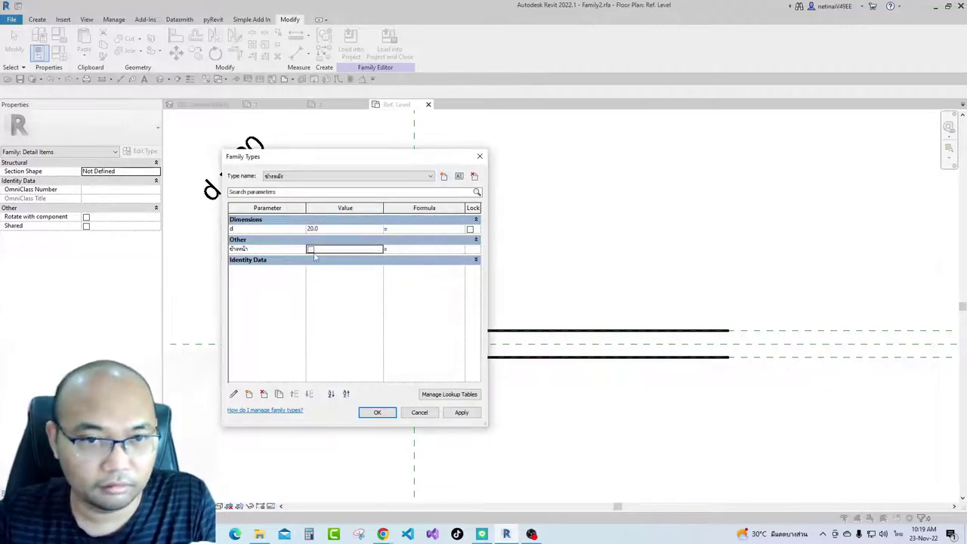
click(370, 414)
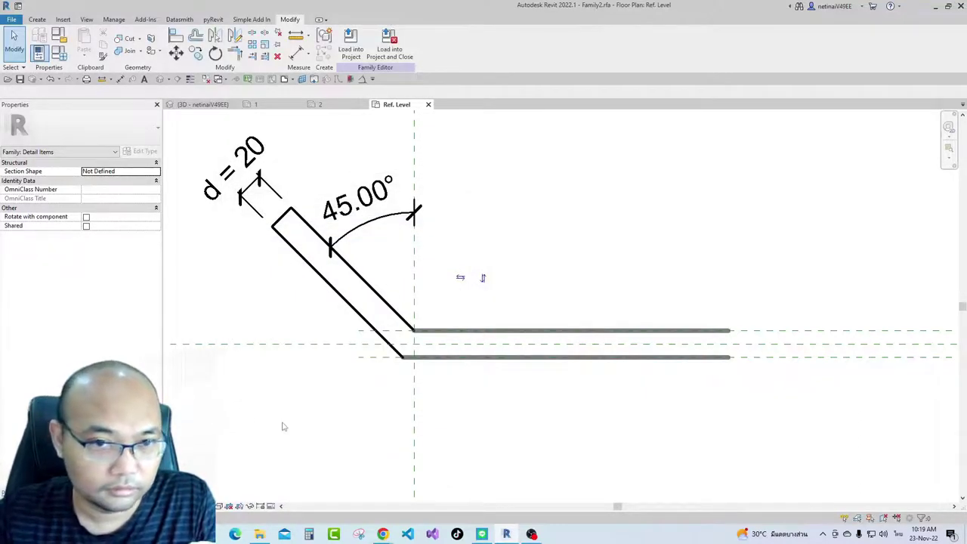
Turn on Preview Visibility to show the family's hidden geometry
click(252, 507)
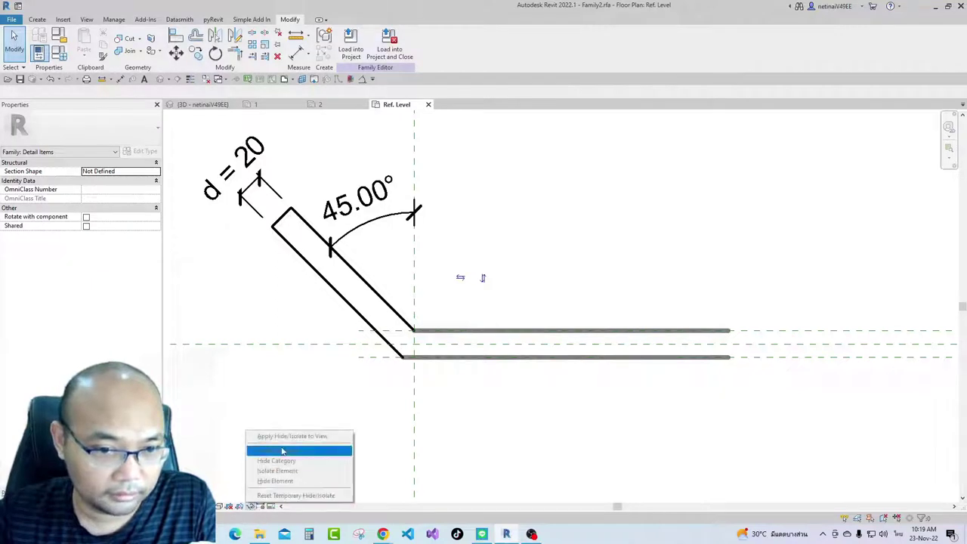
click(272, 506)
click(272, 506)
click(302, 494)
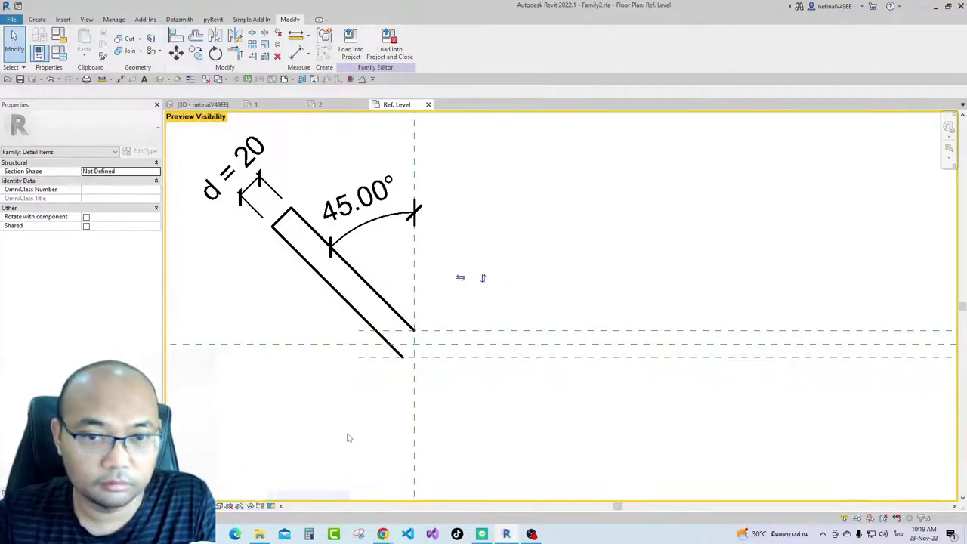
scroll(348, 407, down, 3)
scroll(351, 362, up, 2)
scroll(354, 341, up, 1)
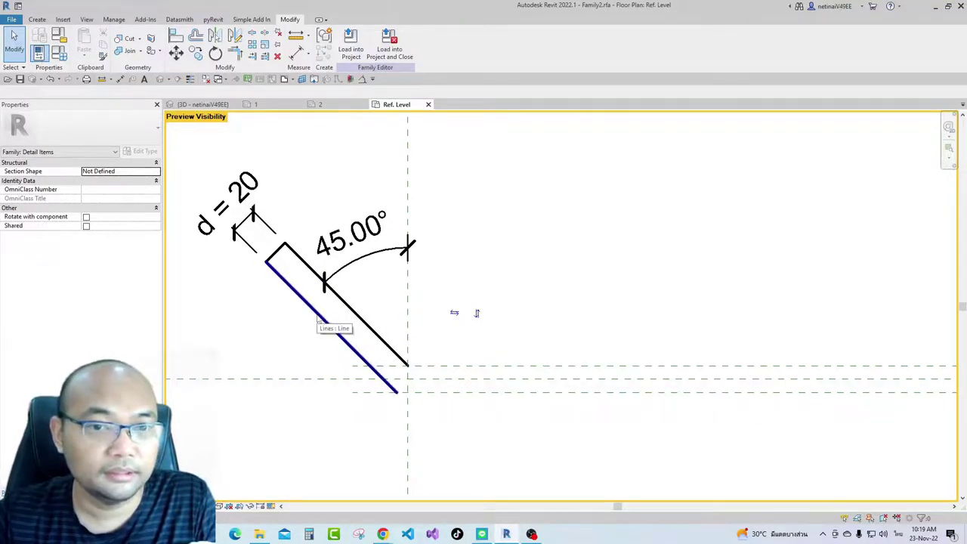
Shorten the hook's lower diagonal line by dragging its endpoint, then load into the project
click(317, 322)
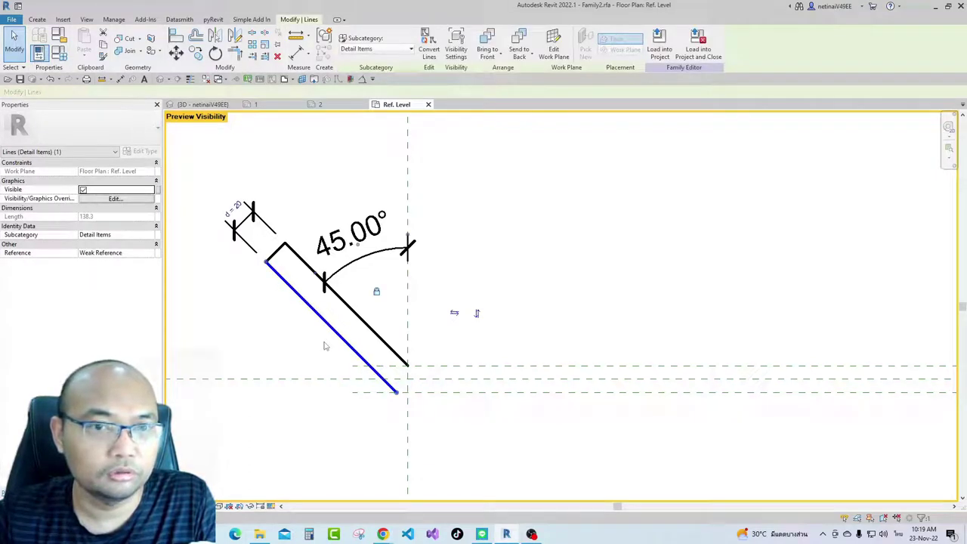
scroll(398, 394, up, 1)
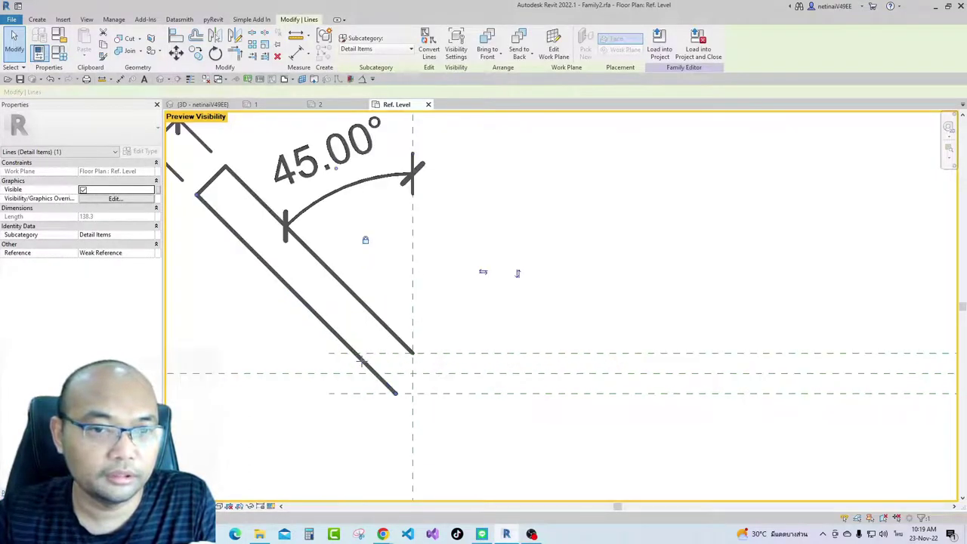
drag(398, 393, 374, 362)
click(436, 259)
scroll(436, 259, down, 3)
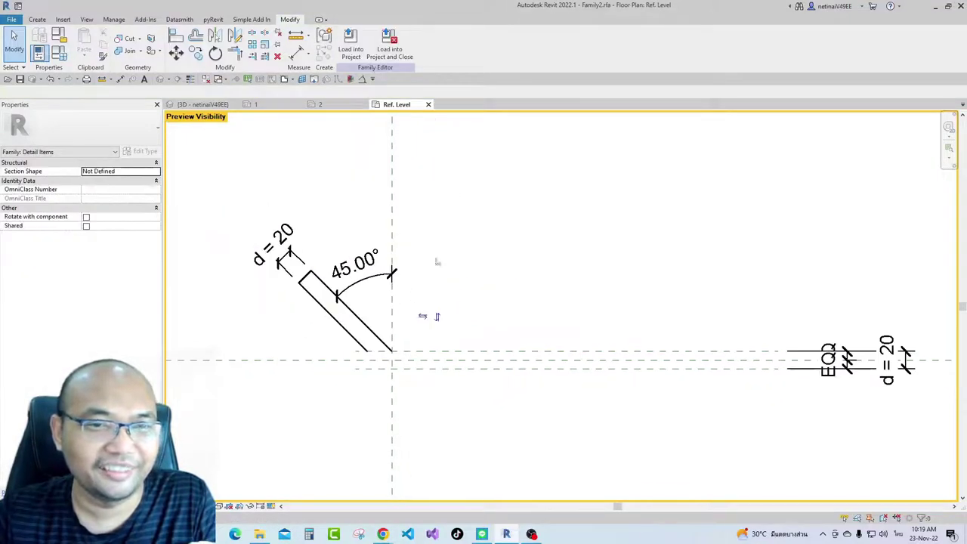
click(351, 54)
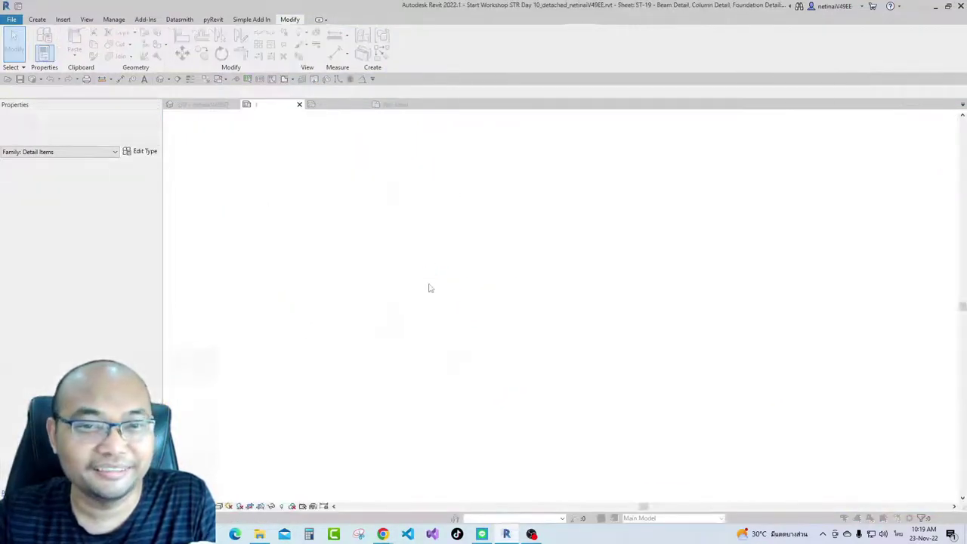
Overwrite Family2 in the project, then select the bent bar detail at the beam end and edit it
click(442, 264)
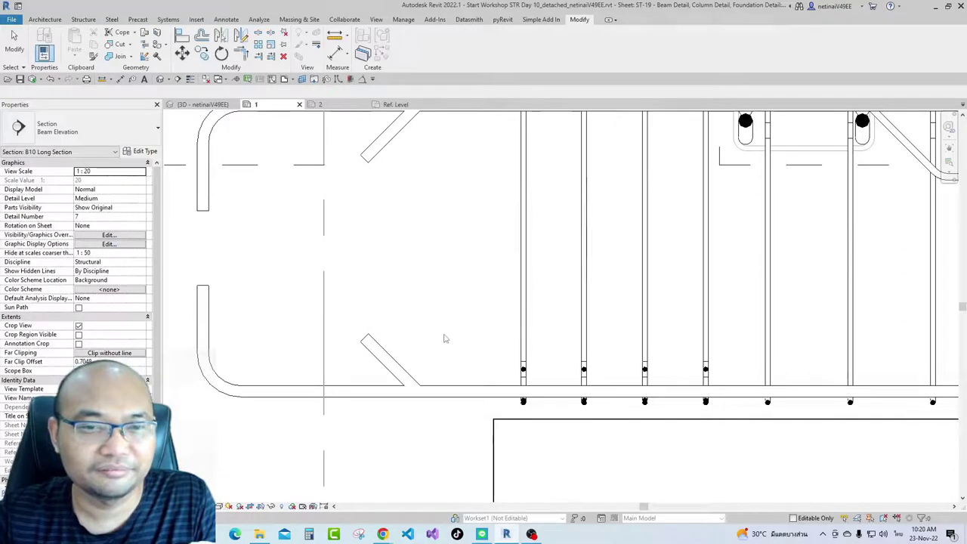
scroll(442, 339, up, 2)
click(453, 320)
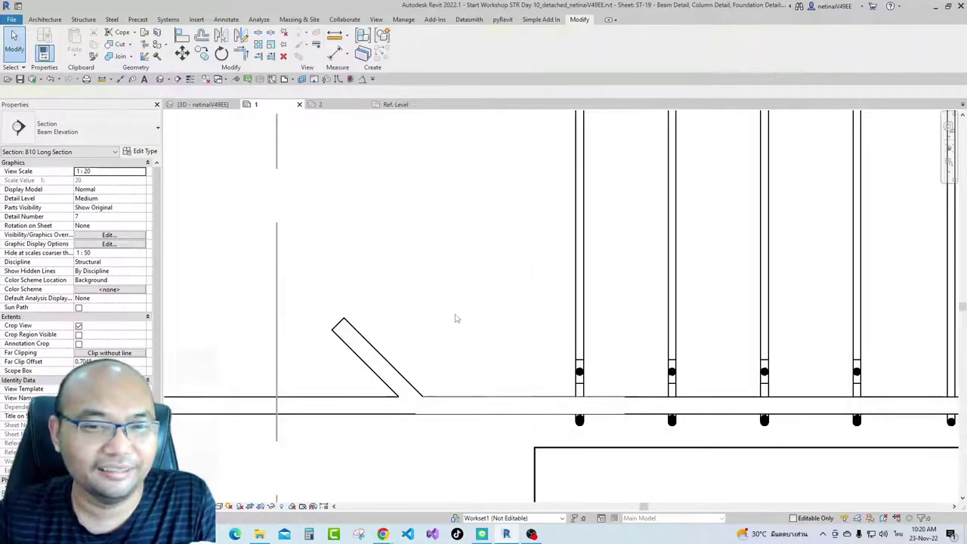
scroll(452, 332, down, 1)
click(408, 363)
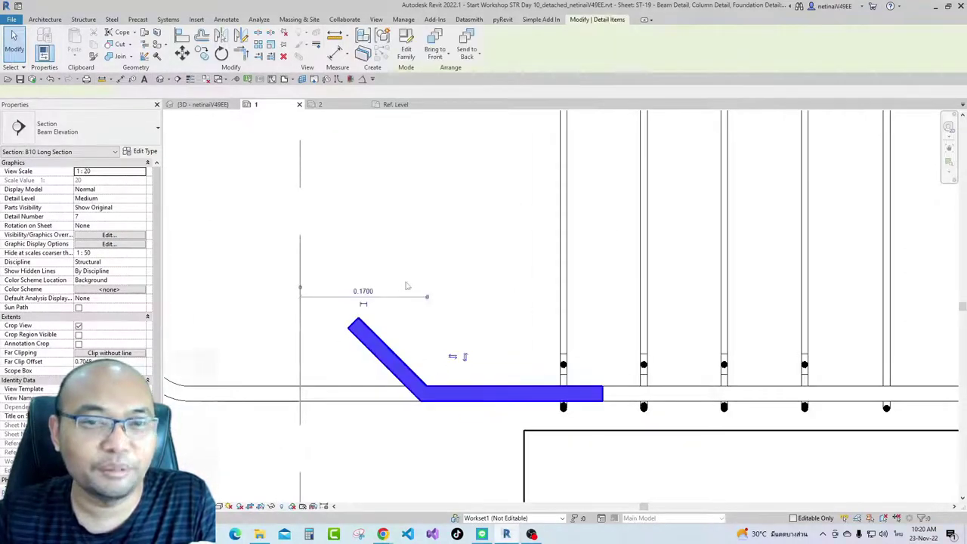
click(407, 53)
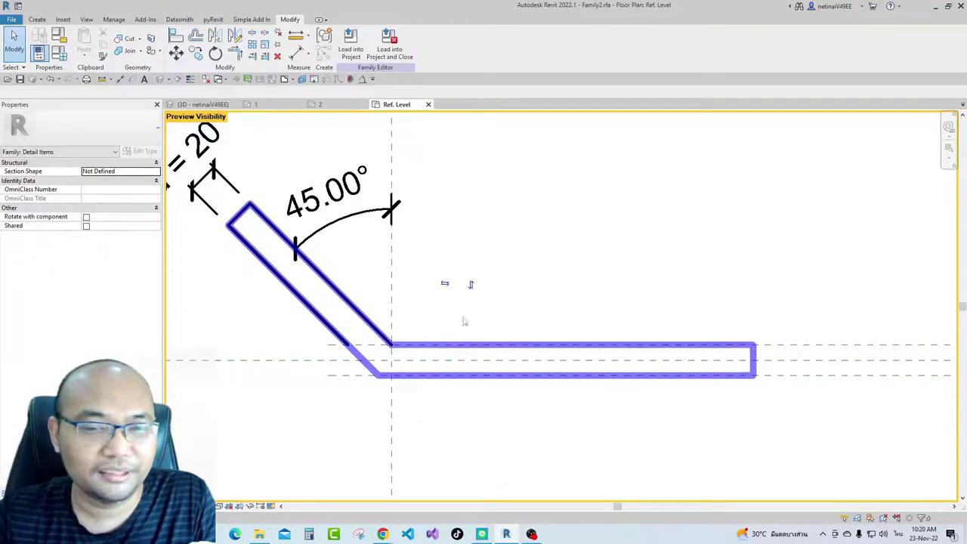
Tie the filled bar outline's visibility to the Yes/No parameter and reload, overwriting the family
click(464, 321)
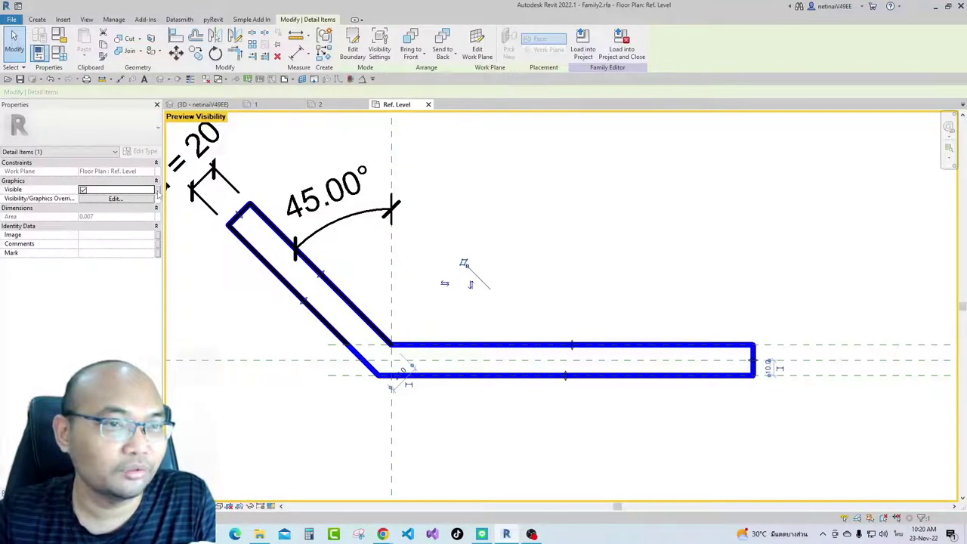
click(157, 190)
click(417, 236)
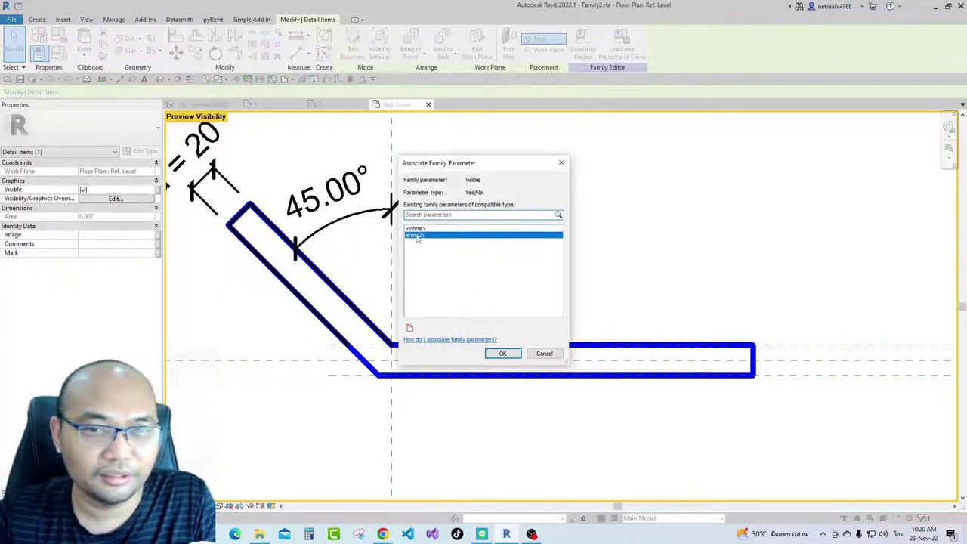
click(493, 358)
click(541, 254)
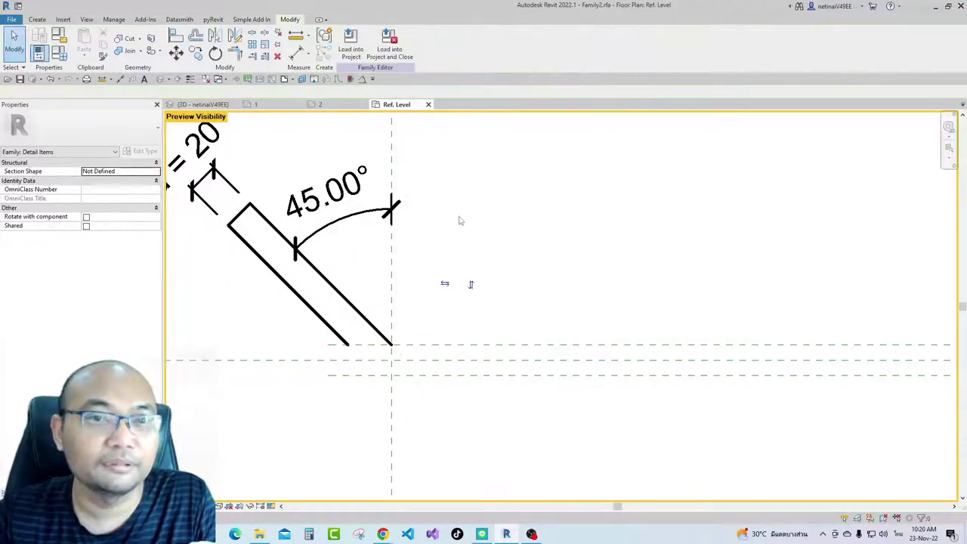
click(342, 59)
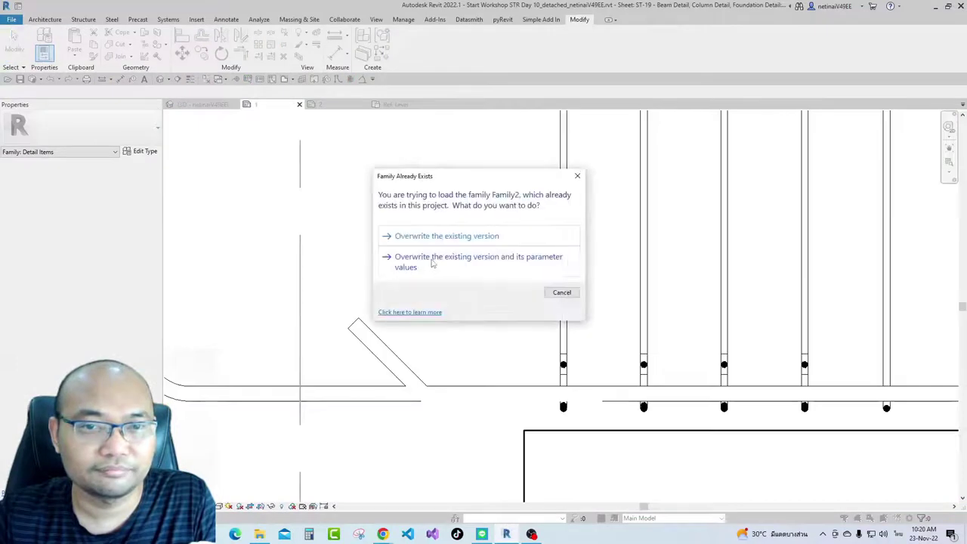
click(431, 257)
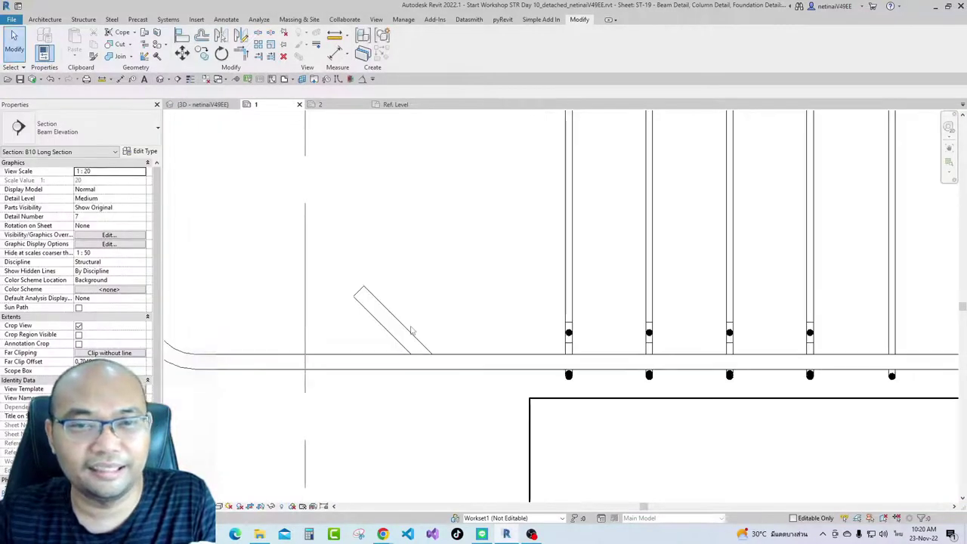
Select the diagonal Family2 item, check its Type Selector list, then double-click to edit it
scroll(415, 337, up, 2)
scroll(446, 362, down, 3)
scroll(486, 319, down, 2)
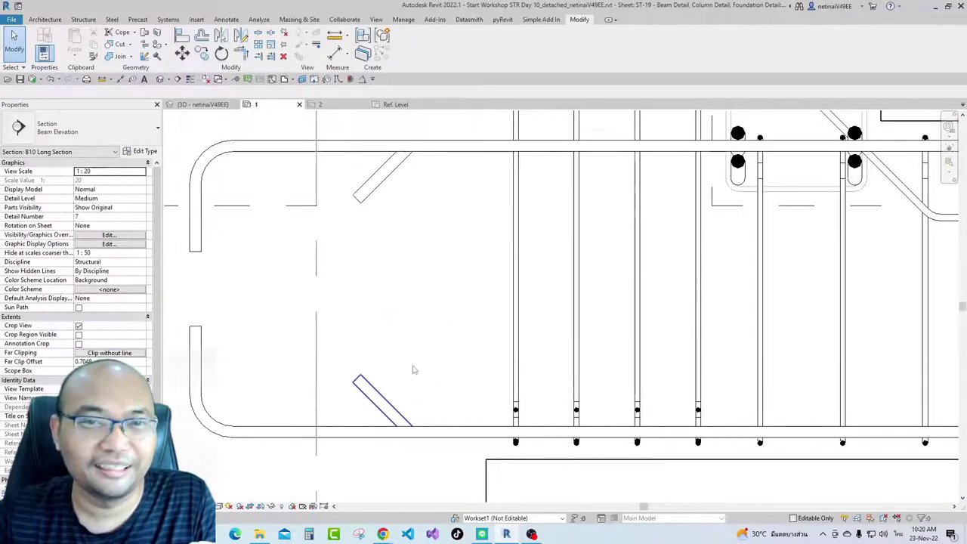
scroll(414, 370, up, 3)
click(389, 226)
click(65, 129)
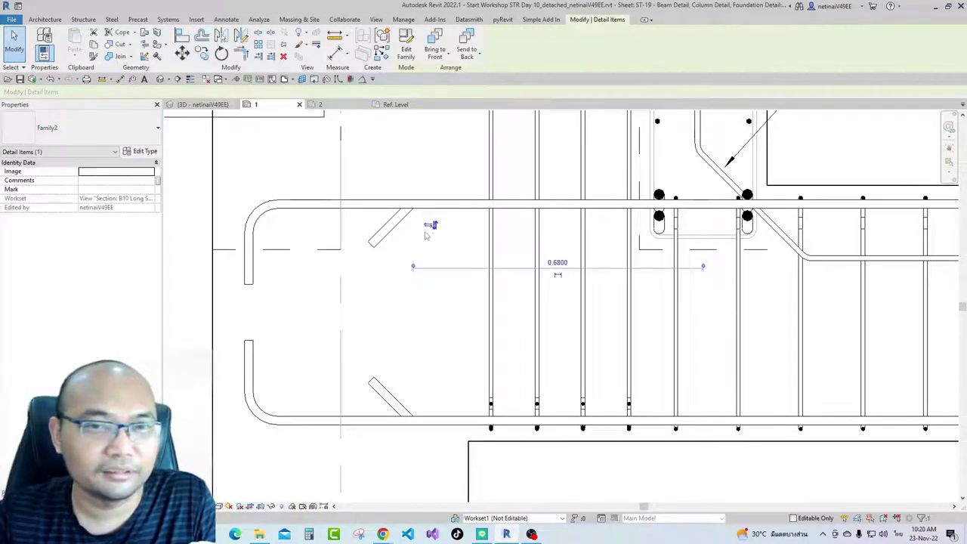
click(65, 126)
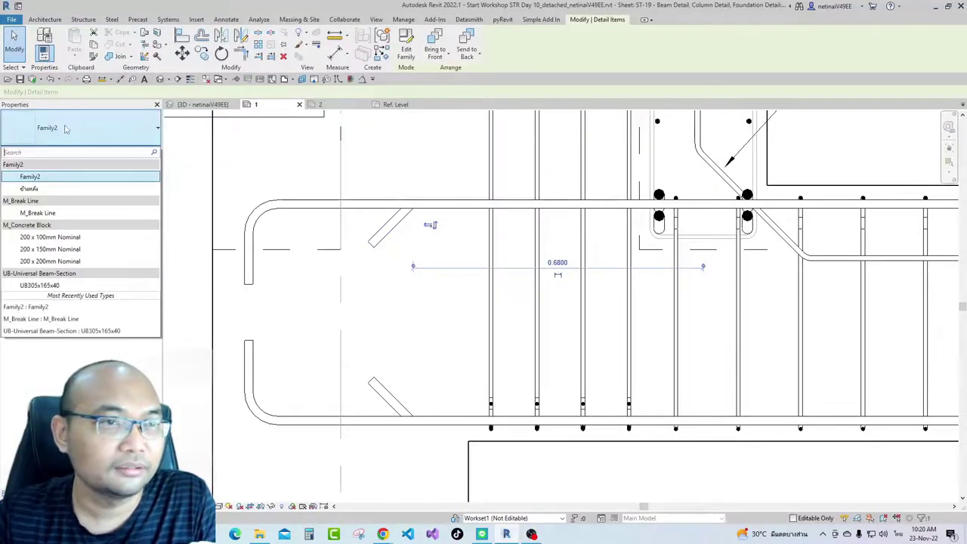
click(49, 180)
scroll(401, 224, up, 1)
scroll(396, 211, up, 1)
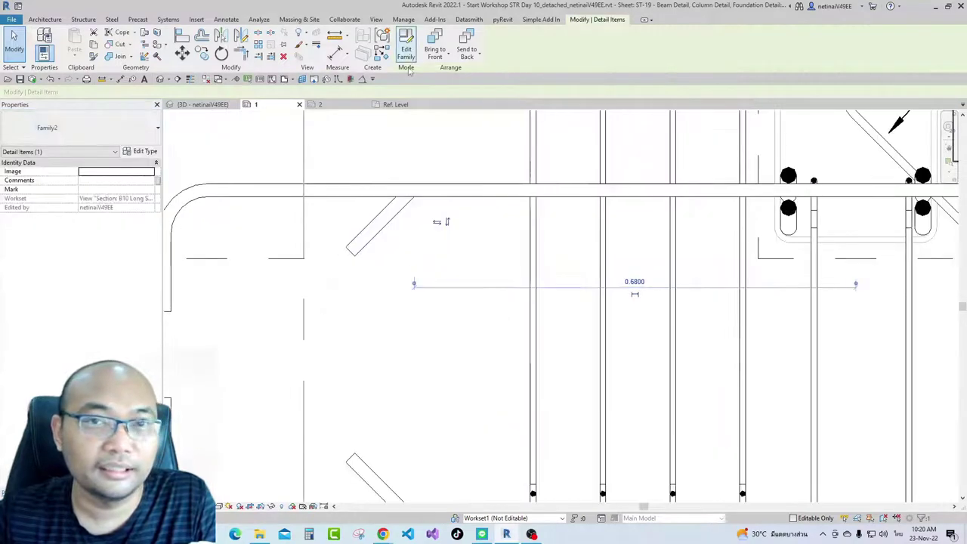
double_click(392, 197)
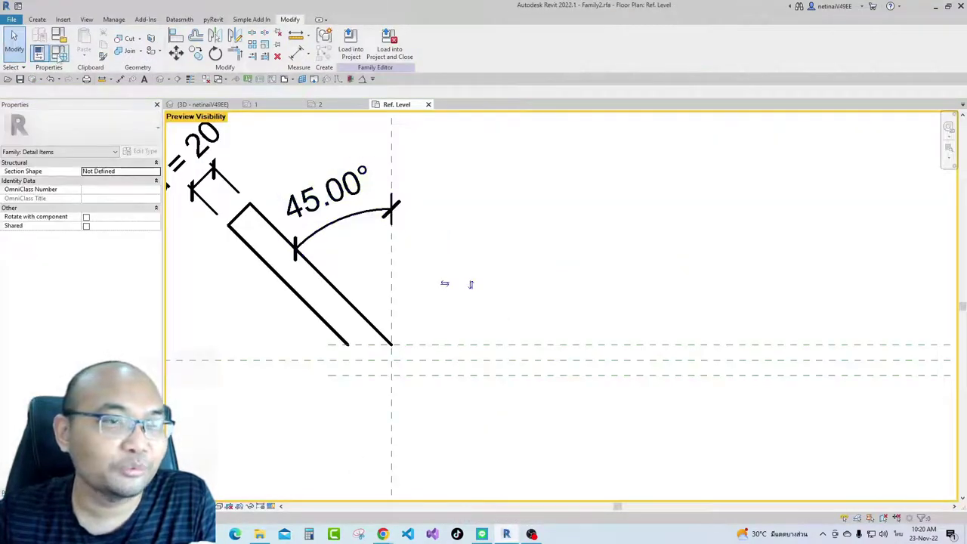
Via FT, add Family2 type 'ข้างหน้า' with the Yes/No visibility parameter checked
key(f)
key(t)
drag(328, 157, 509, 162)
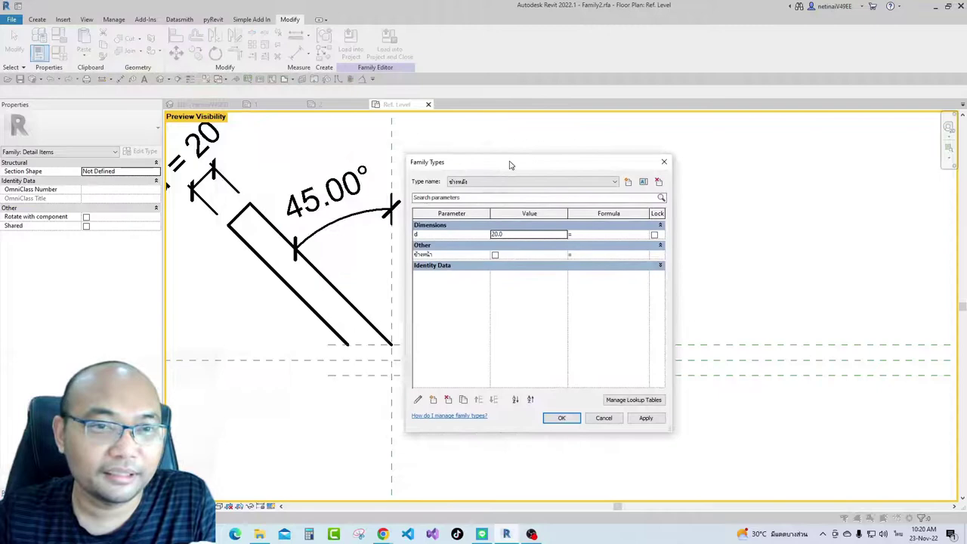
click(475, 185)
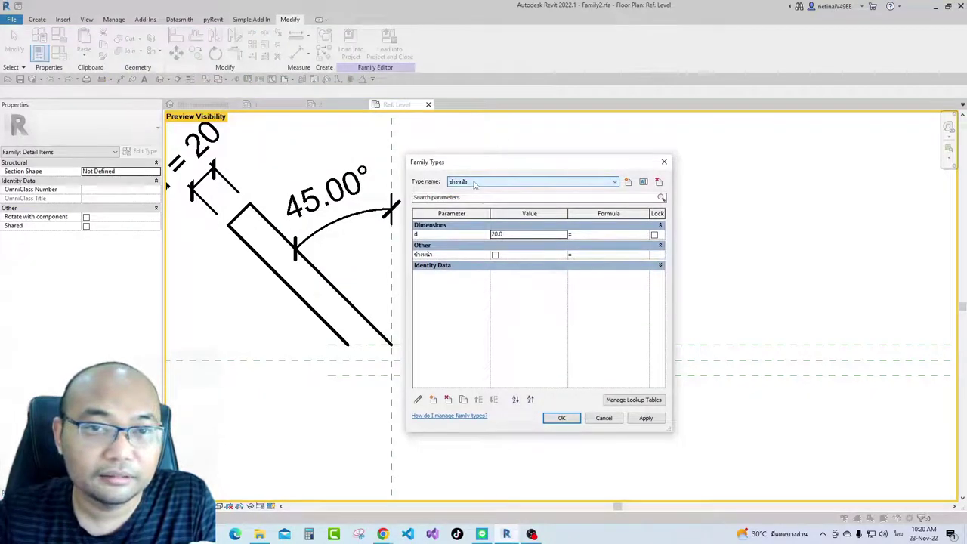
click(628, 182)
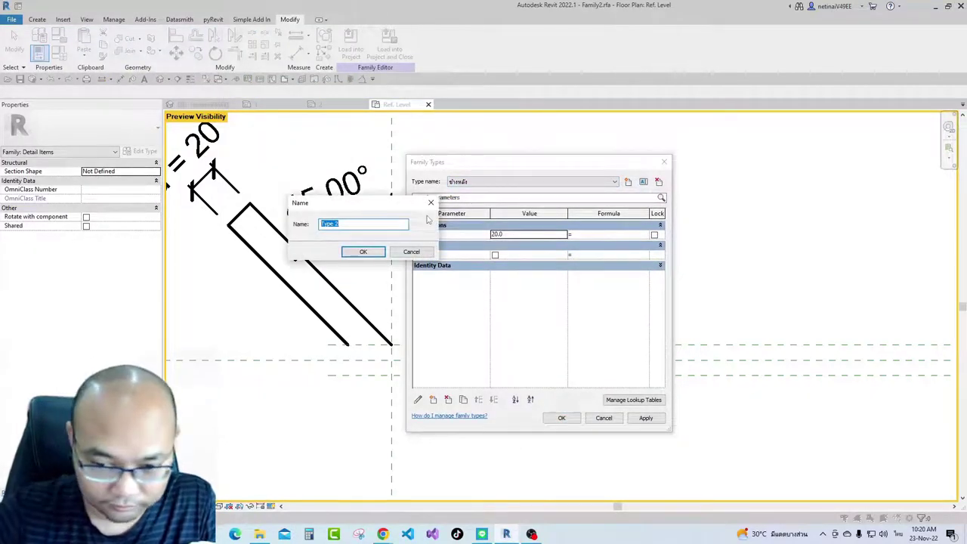
text(ข้างหน้า)
key(Return)
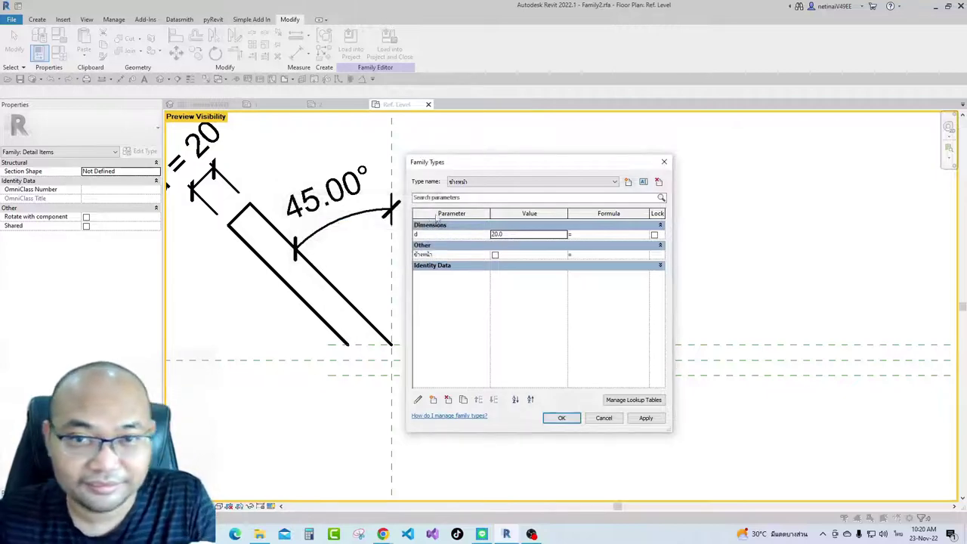
click(495, 256)
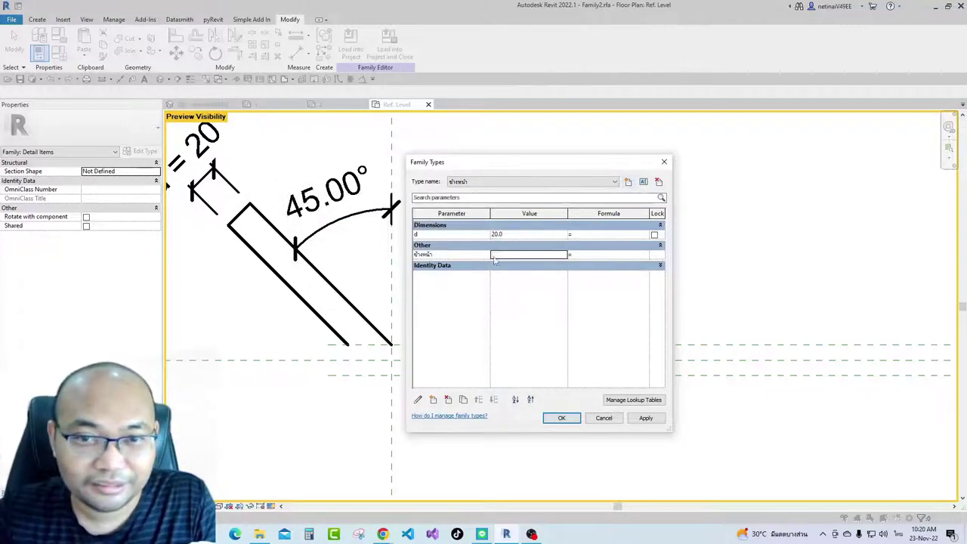
click(561, 418)
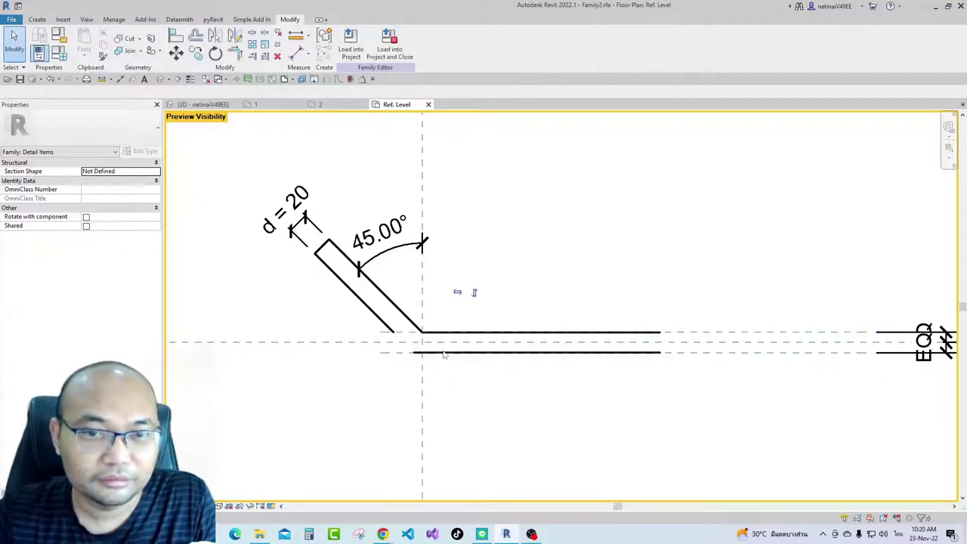
scroll(444, 354, up, 2)
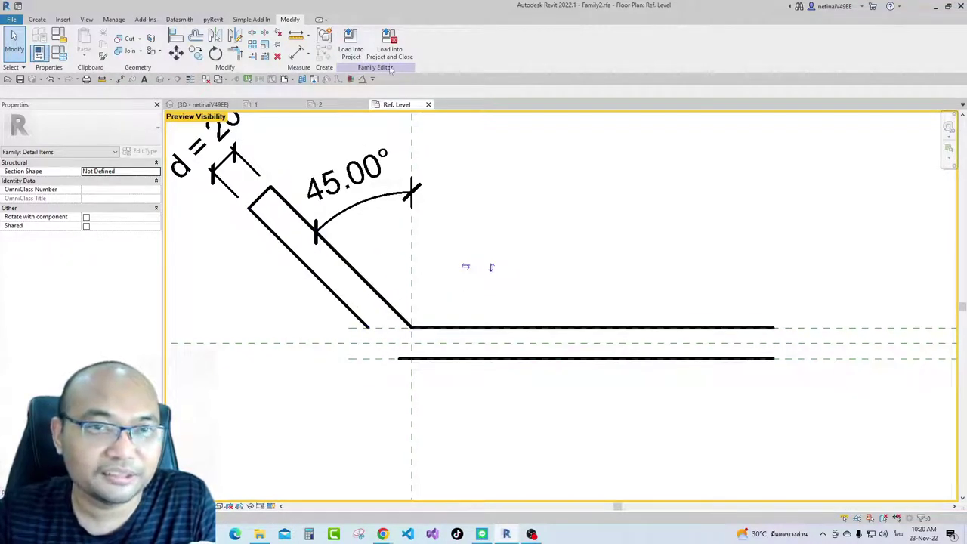
Reload Family2 with overwrite and switch the bar-end detail item to the ข้างหน้า type
click(352, 53)
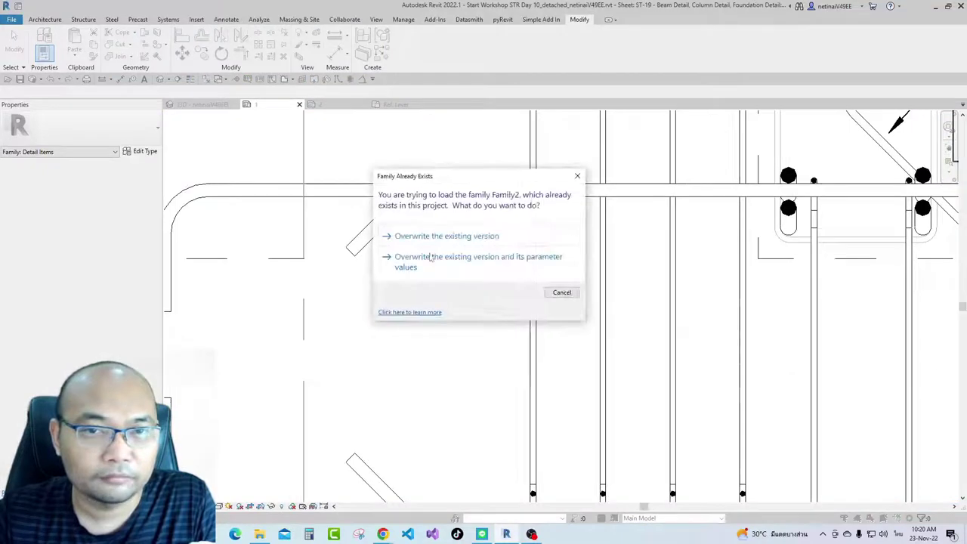
click(434, 251)
click(398, 220)
click(398, 220)
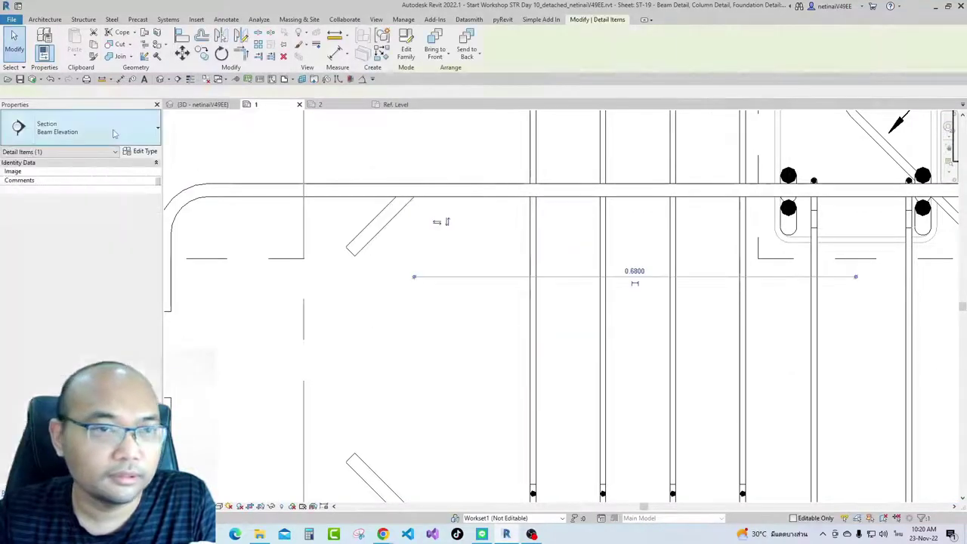
click(80, 128)
click(43, 195)
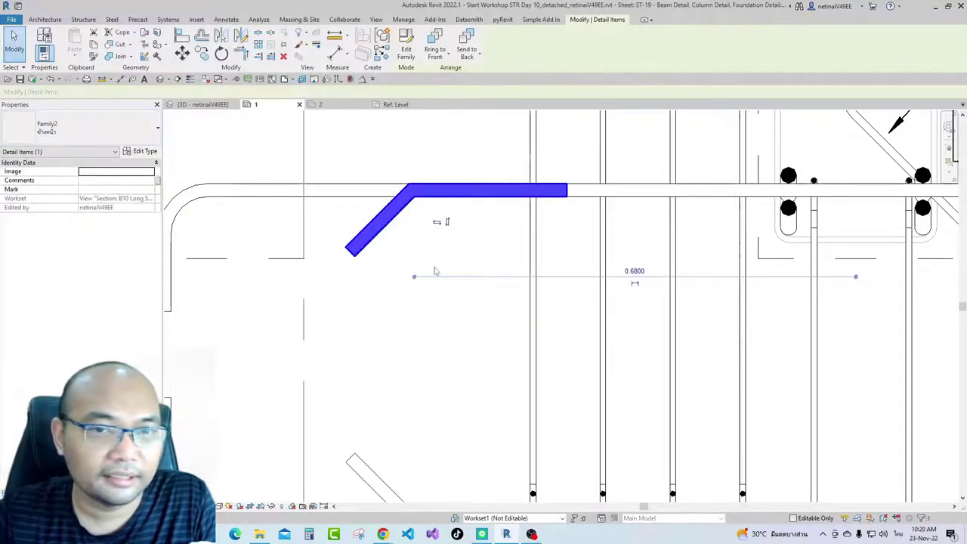
click(434, 270)
Reopen the bent detail item's Family2 in the family editor for further editing
scroll(395, 213, up, 3)
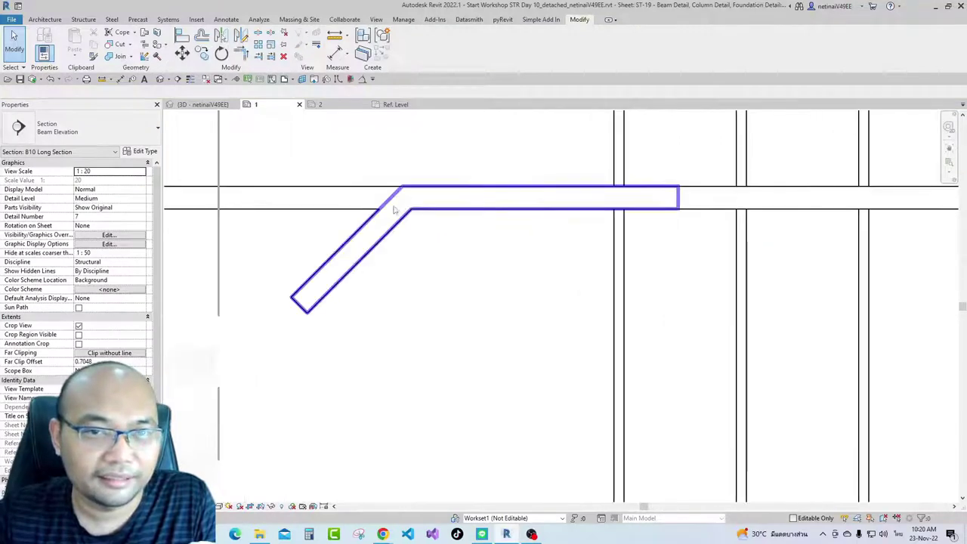
scroll(389, 227, up, 1)
click(379, 255)
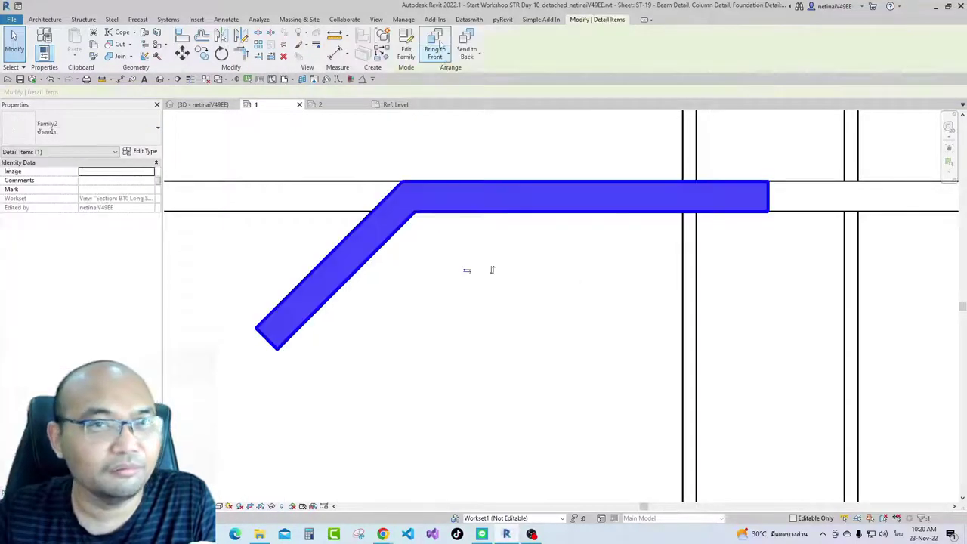
double_click(455, 195)
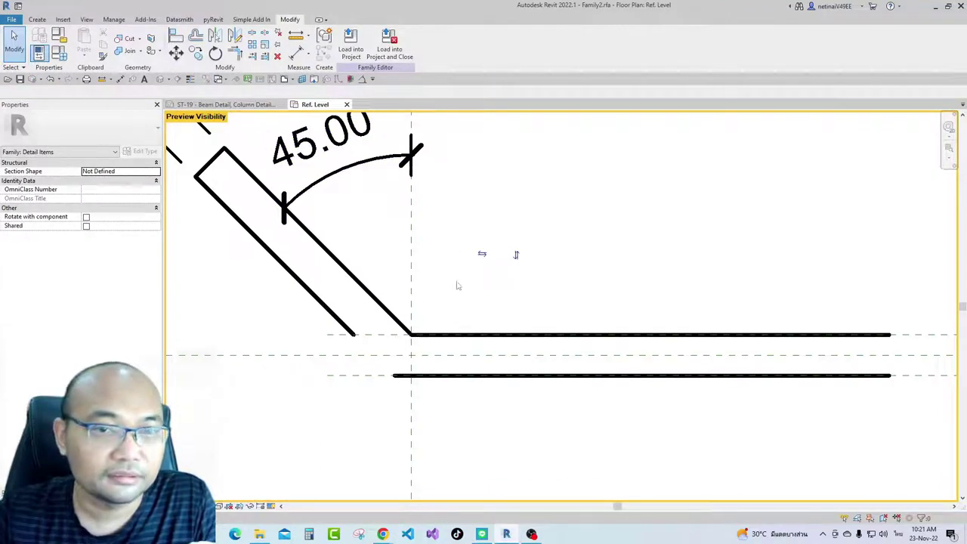
scroll(456, 285, up, 2)
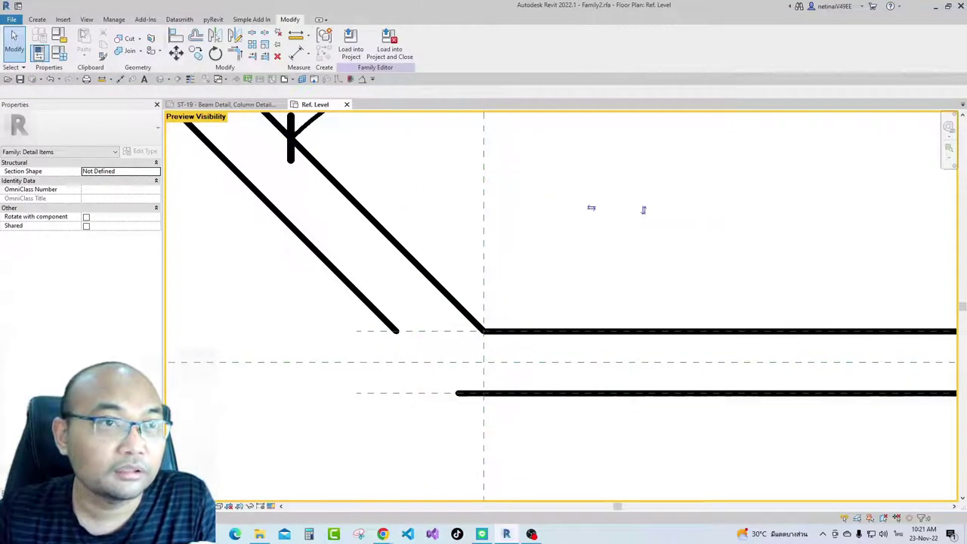
click(40, 21)
Draw a short line from the hook diagonal's lower end to the lower bar's end
click(81, 41)
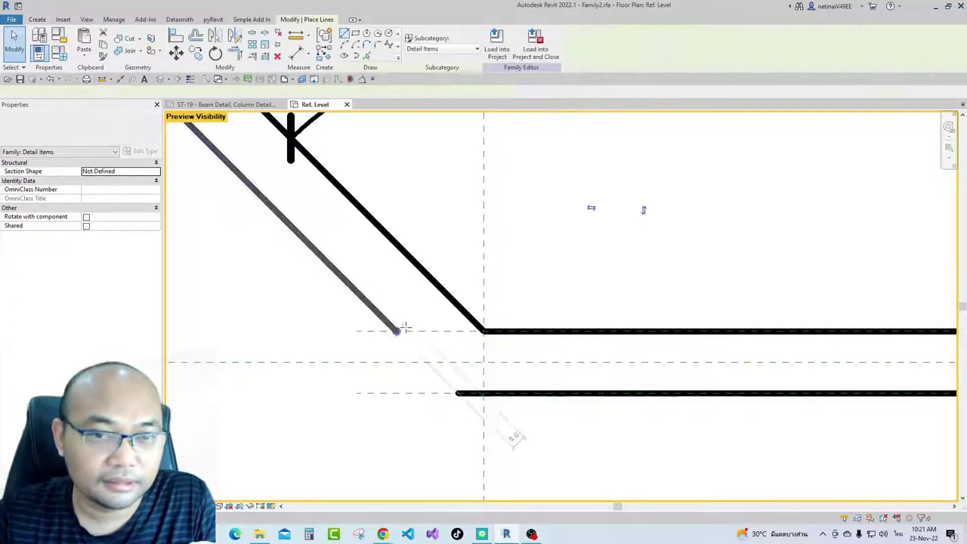
click(398, 330)
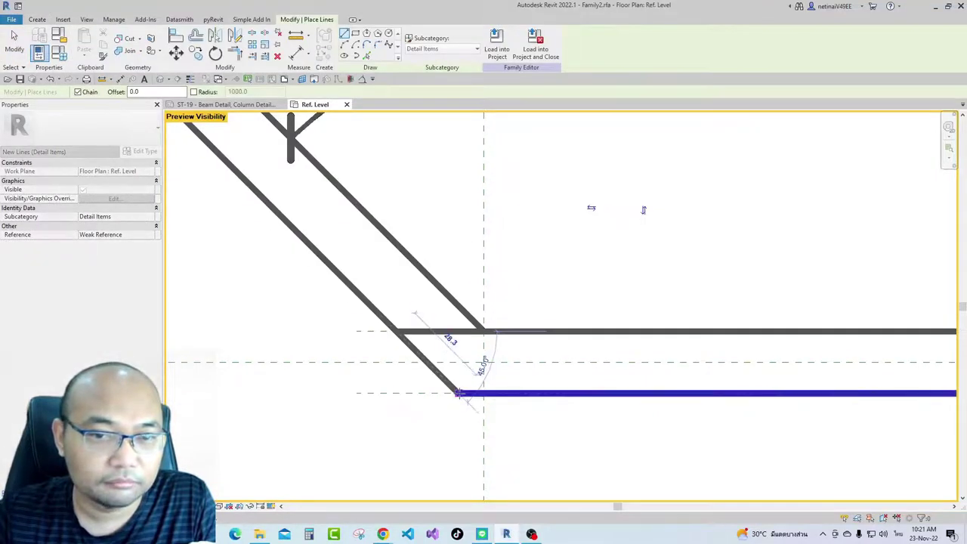
click(458, 392)
key(Escape)
key(Escape)
scroll(440, 350, down, 2)
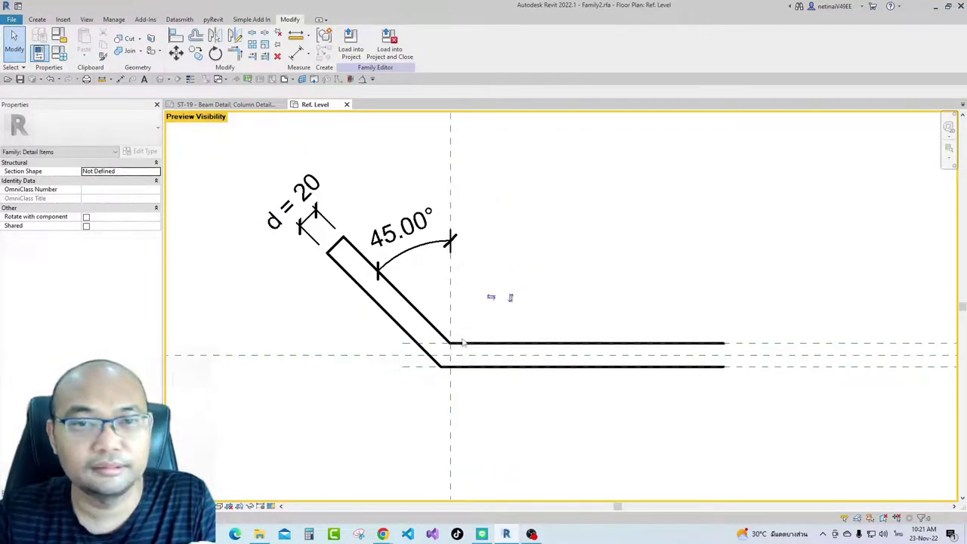
scroll(440, 351, up, 1)
Link the new short diagonal line's visibility to the Yes/No family parameter
click(418, 366)
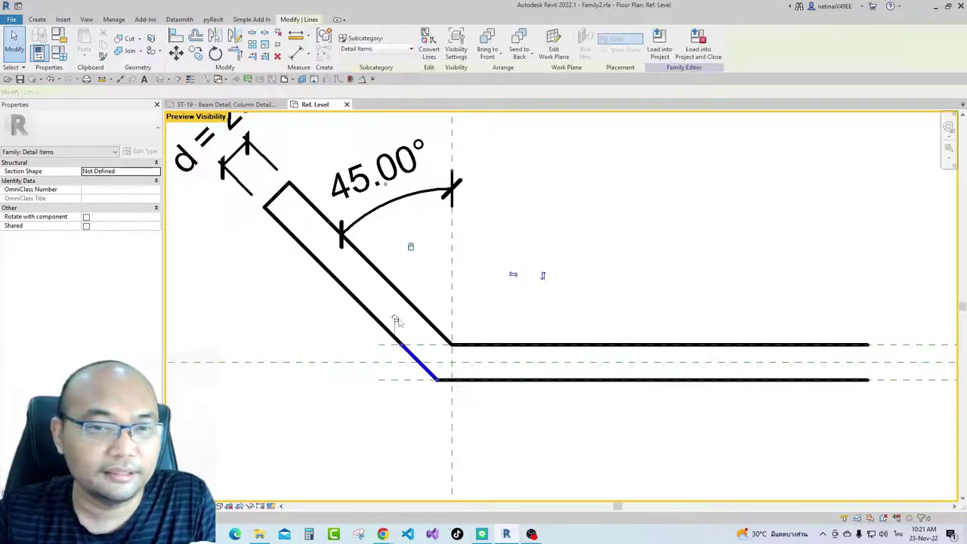
click(159, 194)
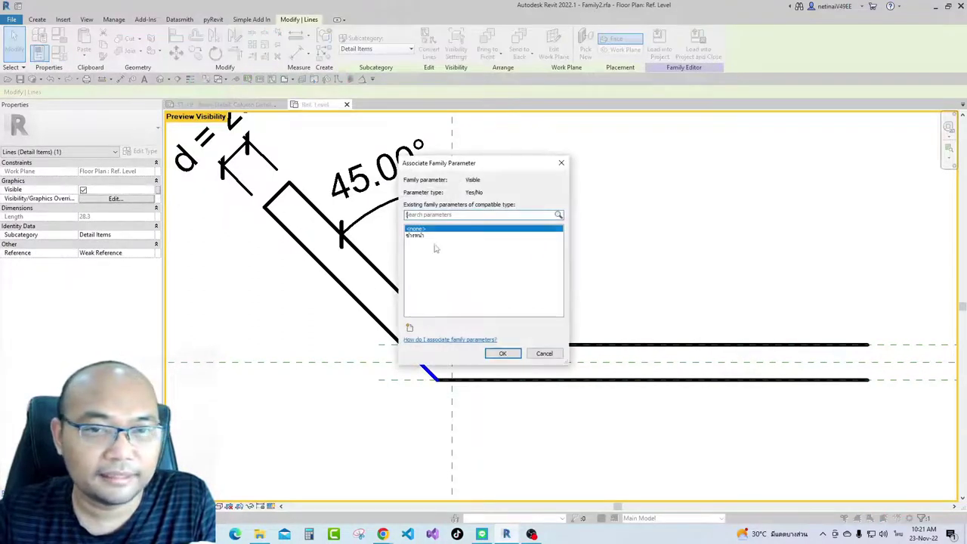
click(421, 236)
click(503, 355)
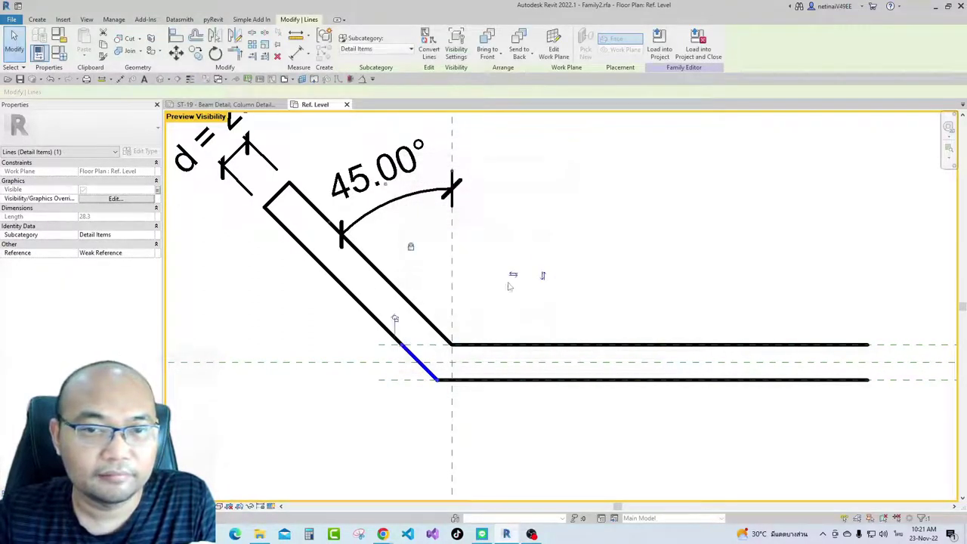
key(Escape)
Try setting the d dimension to 25, then undo it back to 20
scroll(529, 249, down, 2)
mouse_move(502, 241)
middle_down()
mouse_move(450, 315)
mouse_move(436, 277)
middle_up()
scroll(450, 314, up, 2)
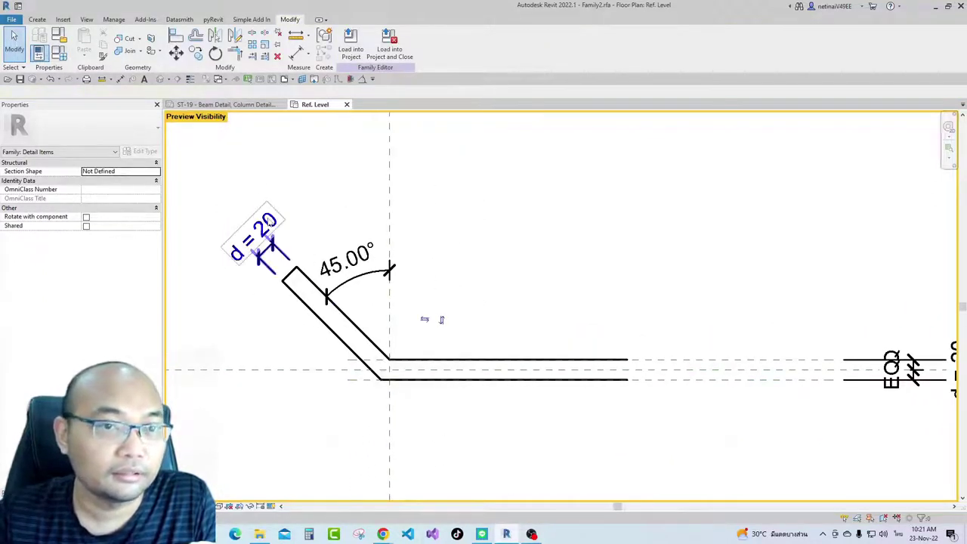
click(266, 227)
click(266, 227)
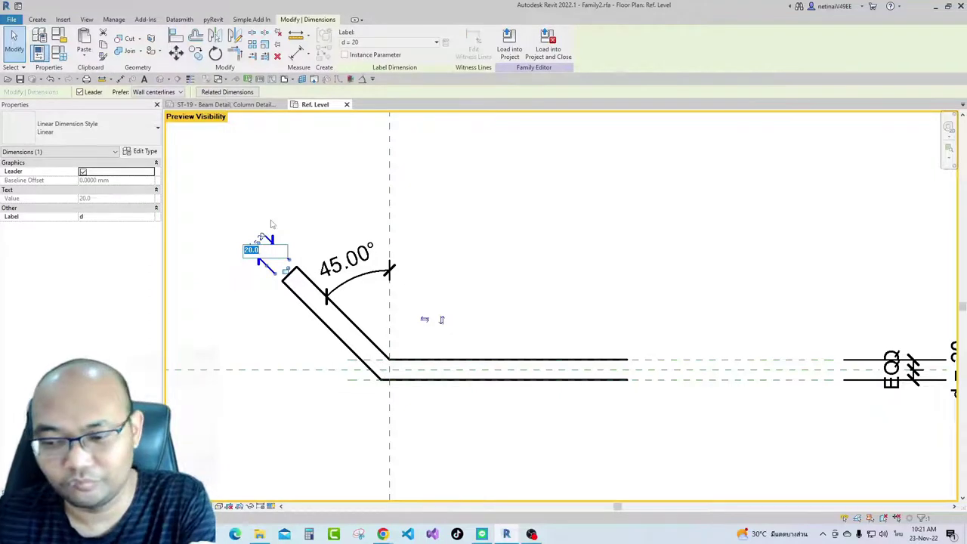
text(25)
key(Return)
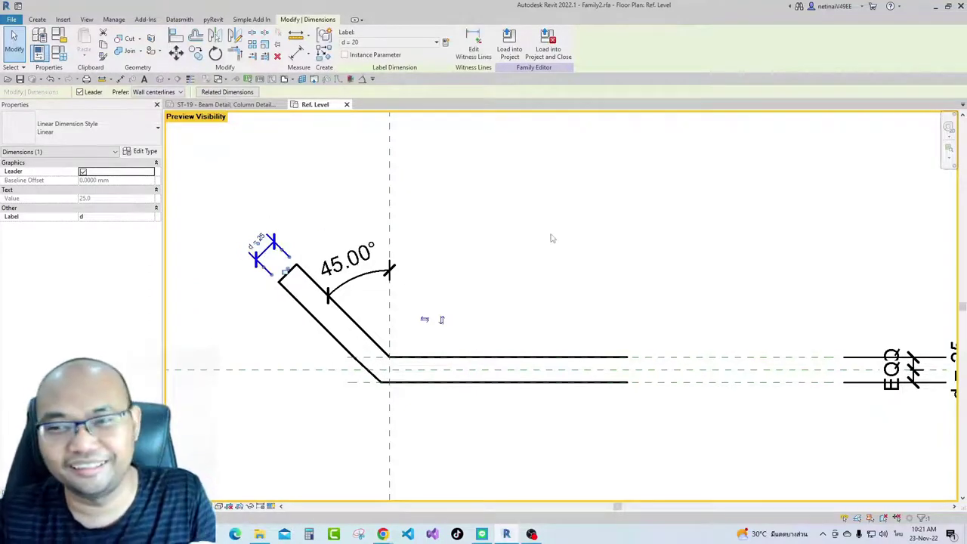
click(551, 238)
key(ctrl+z)
Switch Family Types to the other family type and load the family into the project
scroll(284, 237, up, 2)
scroll(232, 170, down, 2)
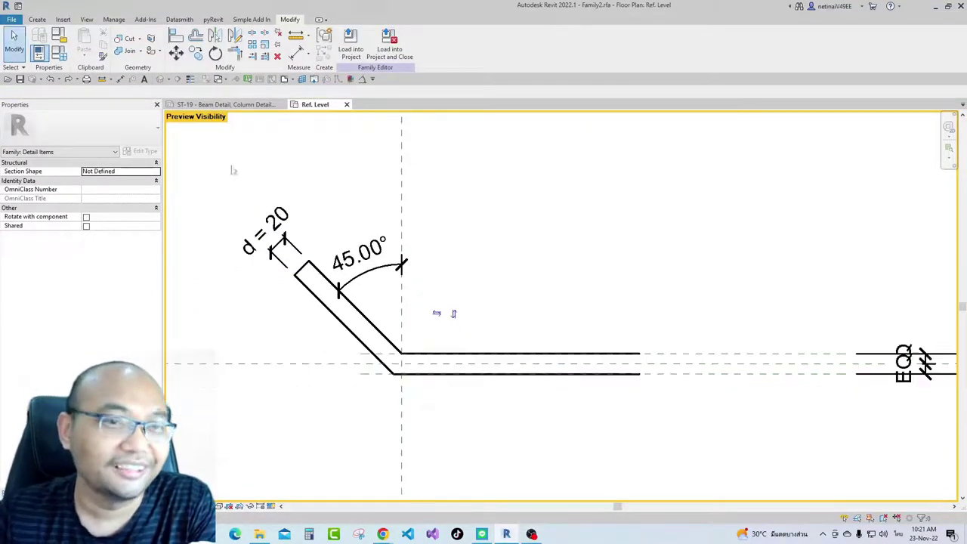
click(59, 53)
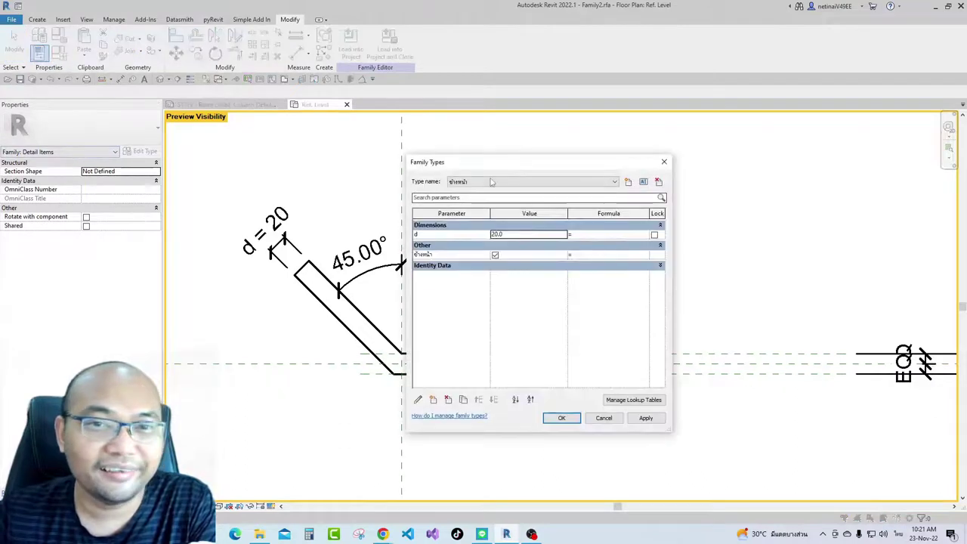
click(490, 182)
click(482, 192)
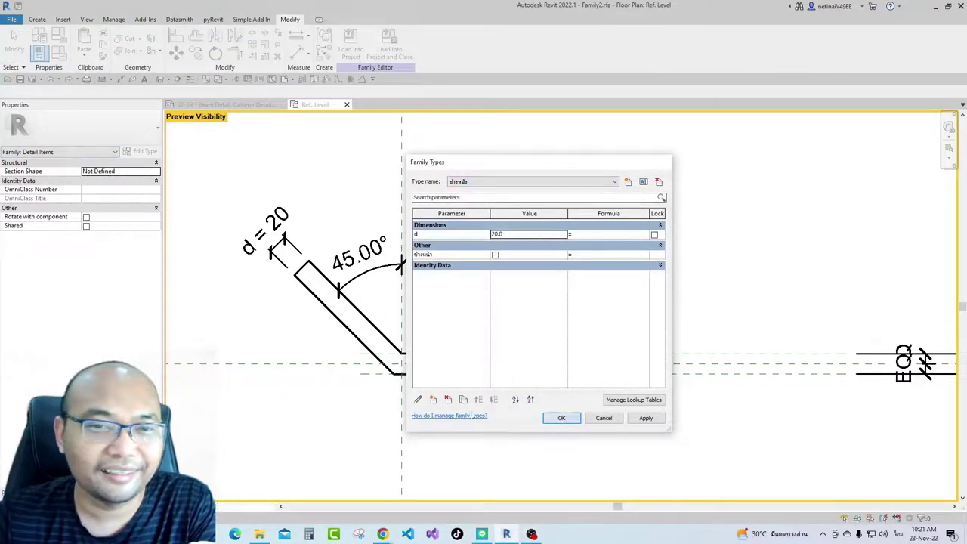
key(Return)
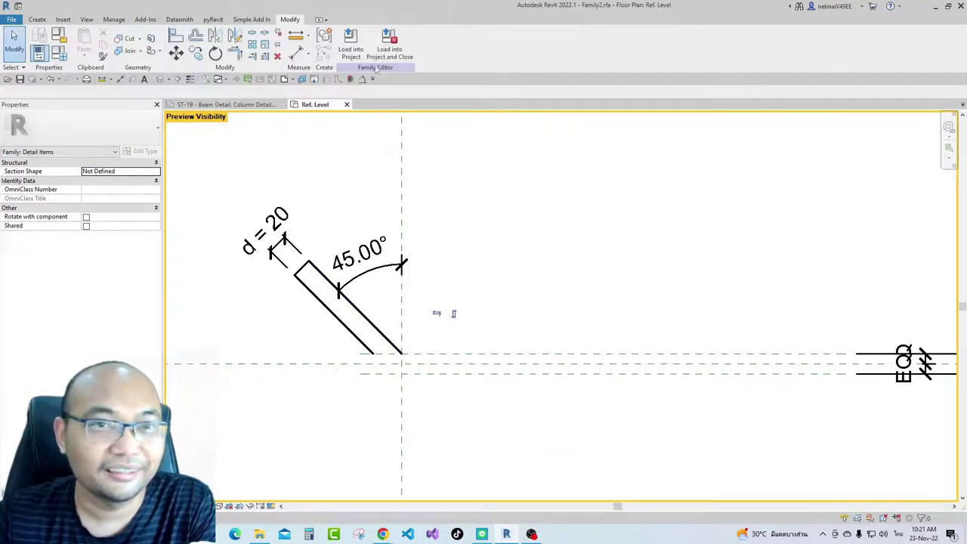
click(350, 55)
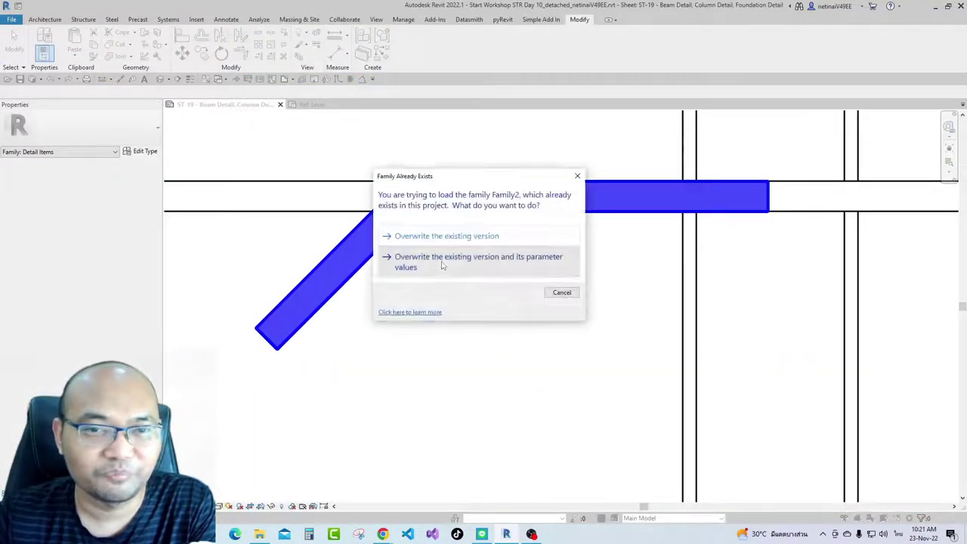
Overwrite the existing Family2 and inspect the updated hook ends in the beam section
click(443, 261)
scroll(439, 282, down, 2)
scroll(438, 281, down, 2)
scroll(435, 281, down, 2)
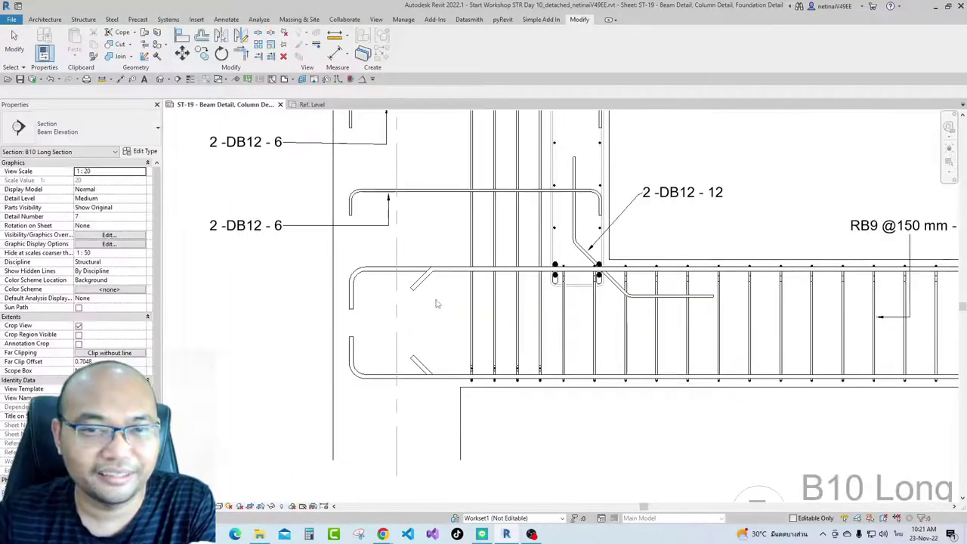
scroll(423, 281, down, 2)
click(419, 281)
middle_drag(361, 307, 273, 289)
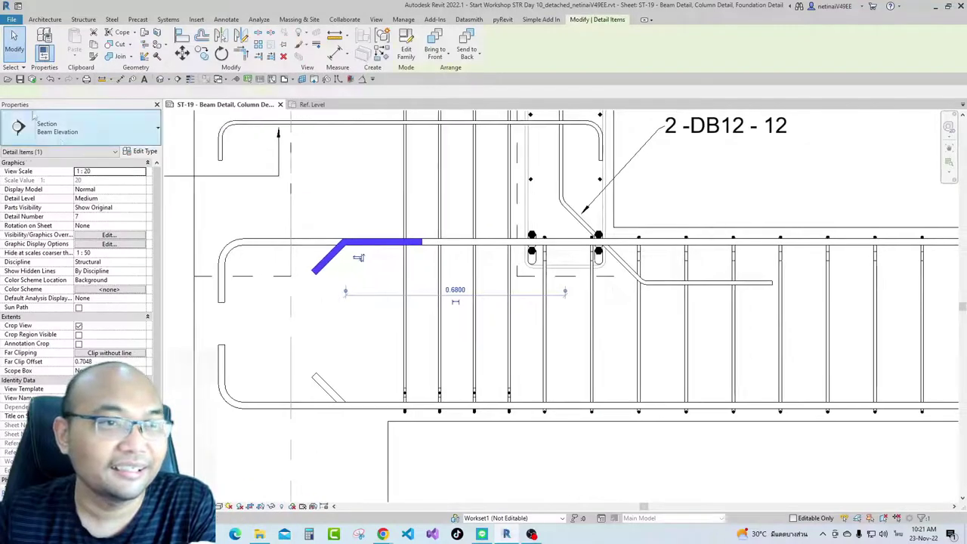
key(Escape)
Check the top-bar hook end's Family2 type without changing it
click(333, 381)
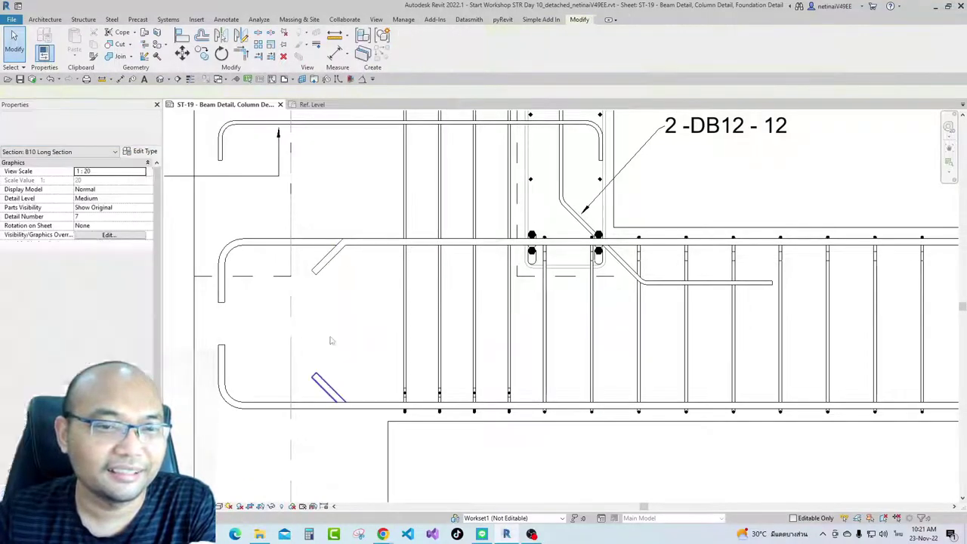
click(53, 129)
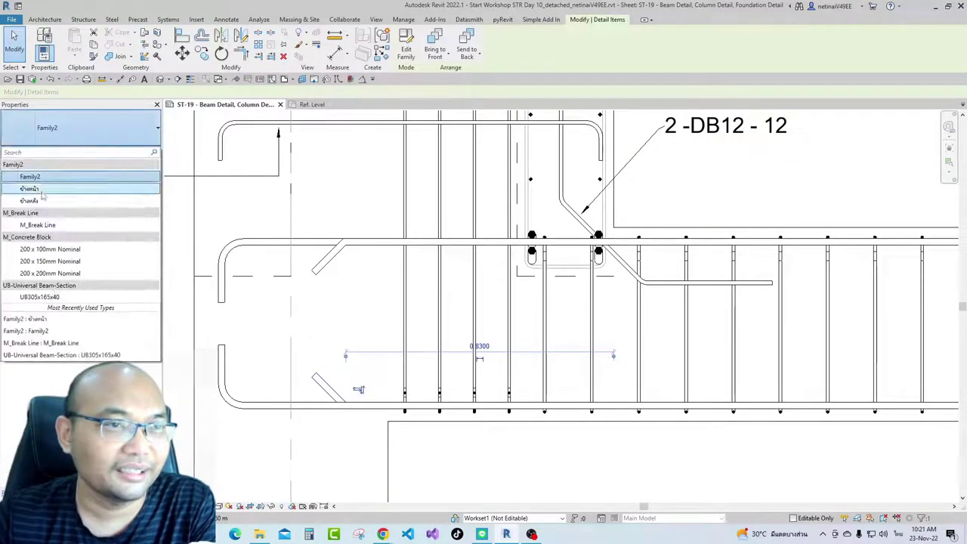
click(108, 226)
click(342, 326)
scroll(342, 325, up, 1)
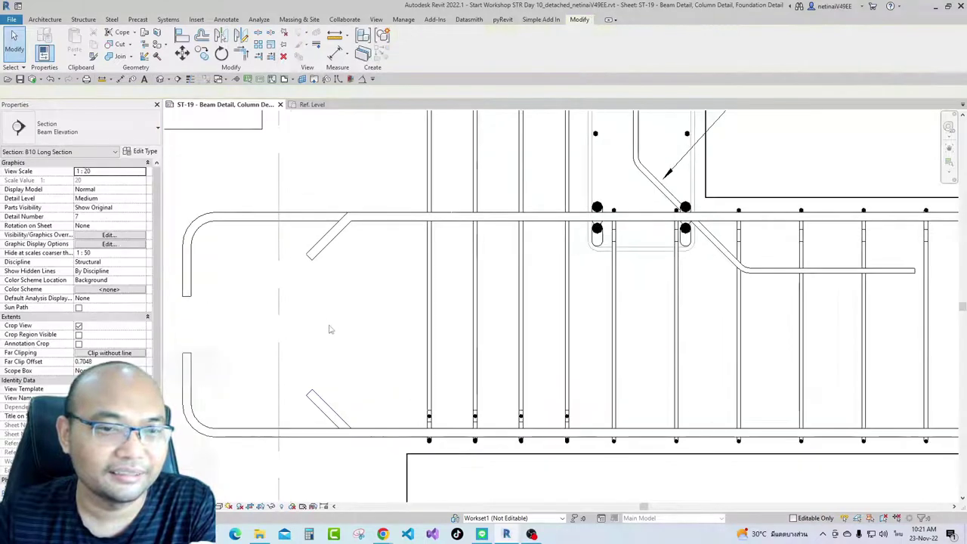
scroll(342, 325, up, 1)
Reselect the top-left hook end and start Create Similar (CS) to place another
click(348, 230)
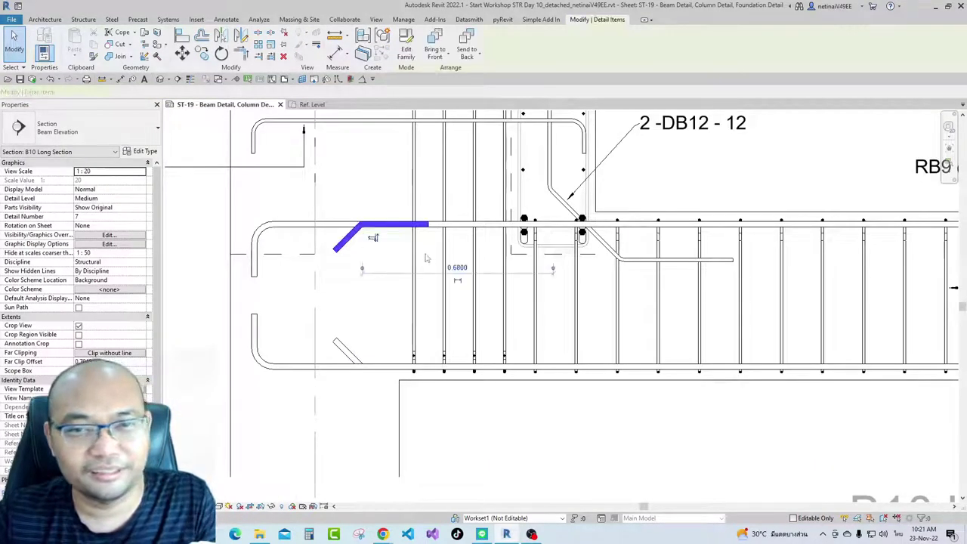
scroll(370, 242, up, 1)
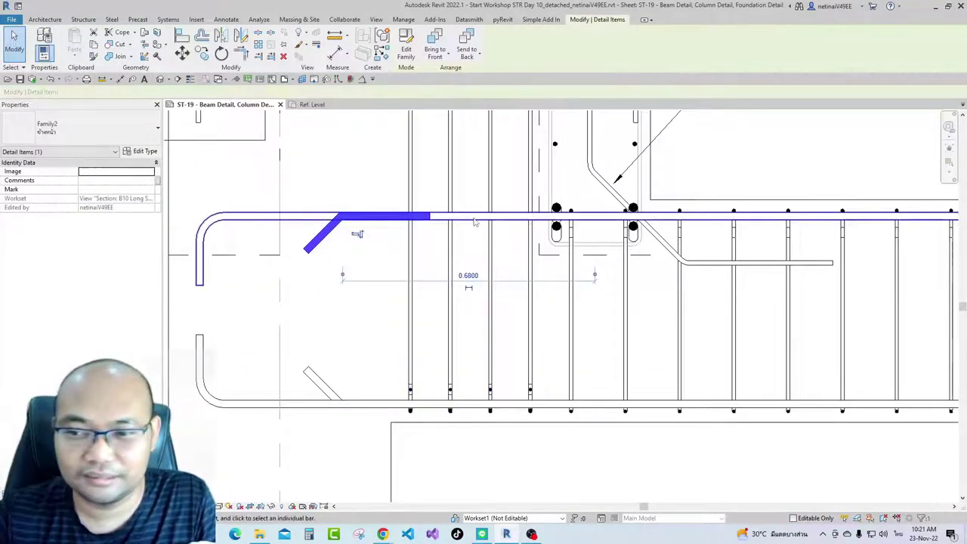
key(c)
key(s)
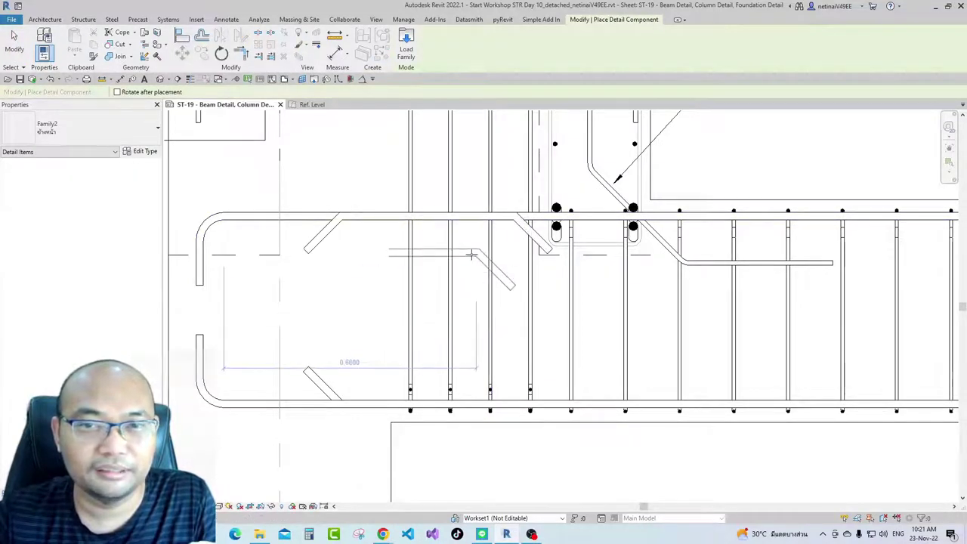
click(518, 218)
key(Escape)
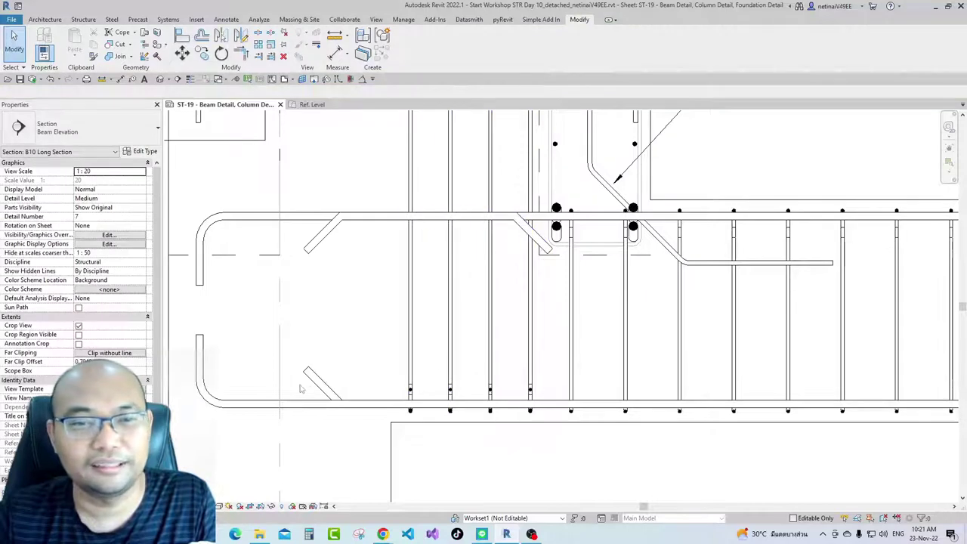
click(318, 380)
key(c)
key(s)
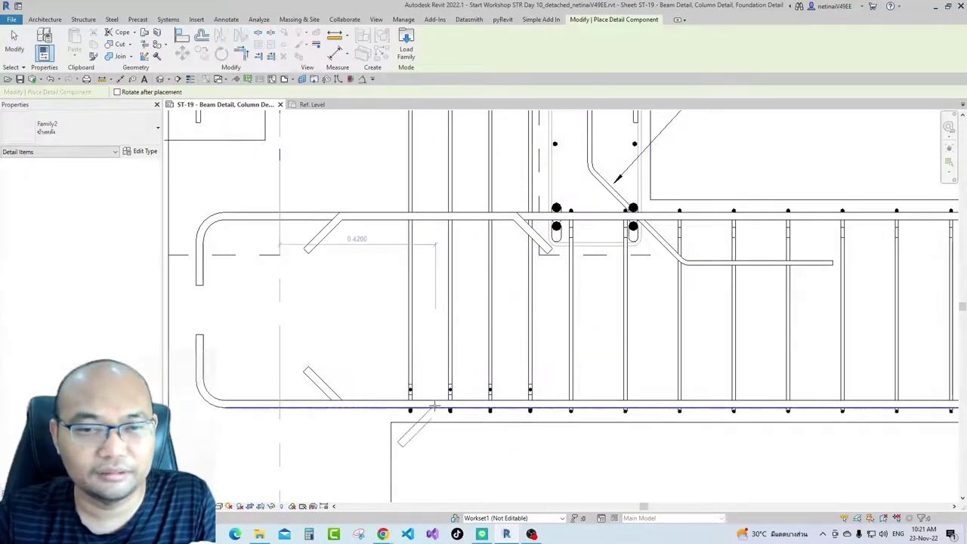
click(457, 387)
key(Escape)
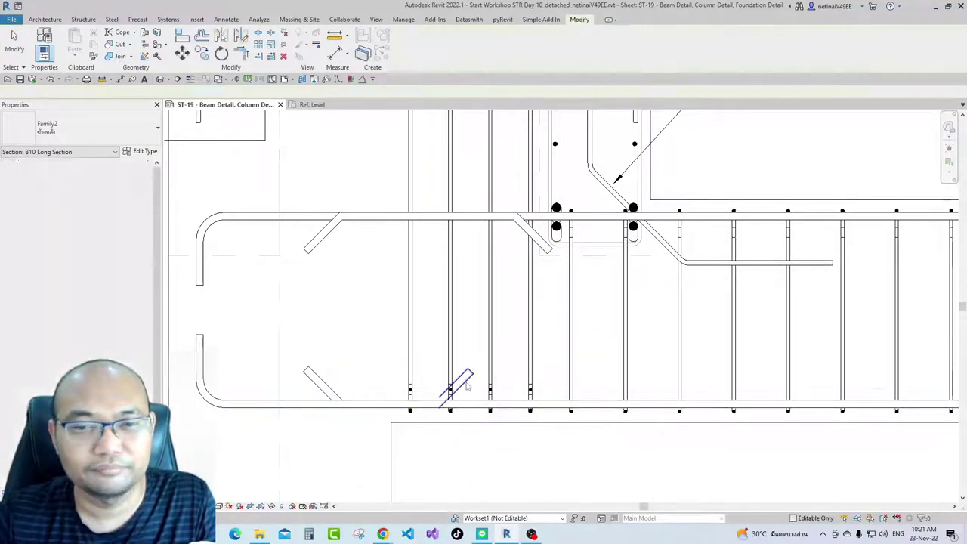
click(453, 421)
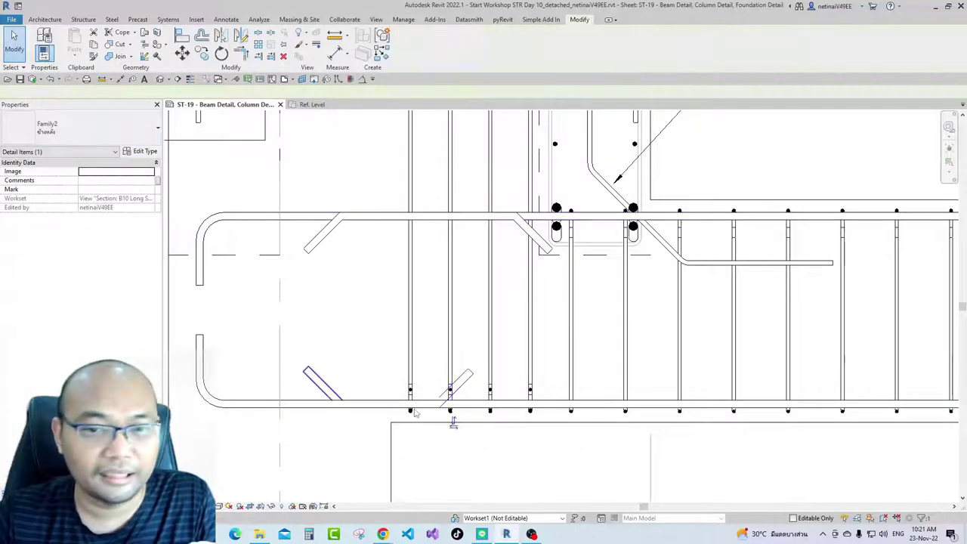
key(Escape)
scroll(423, 408, up, 3)
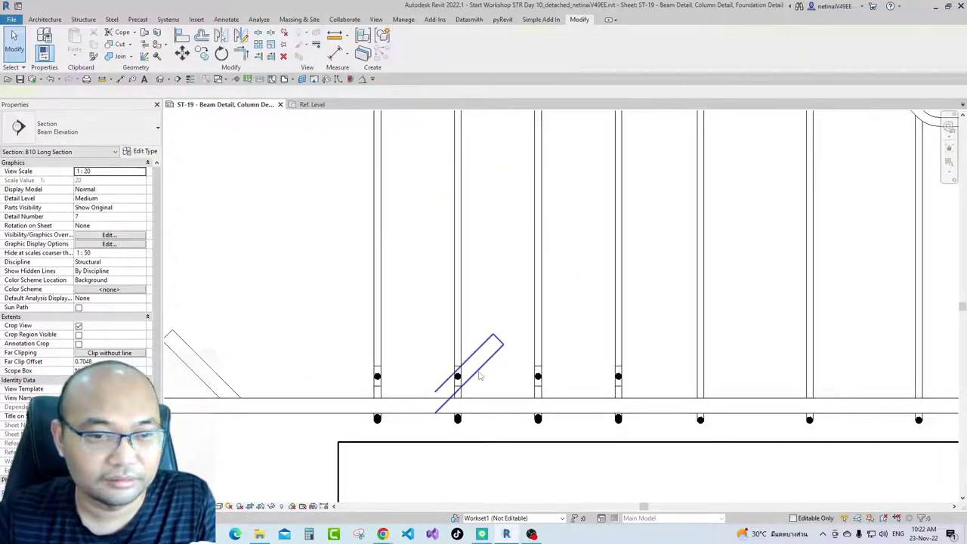
click(489, 368)
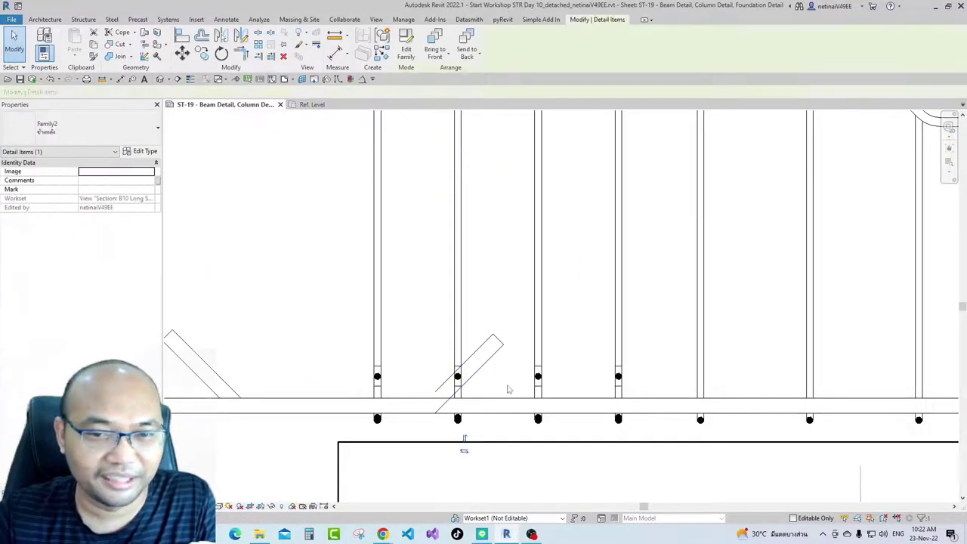
key(Right)
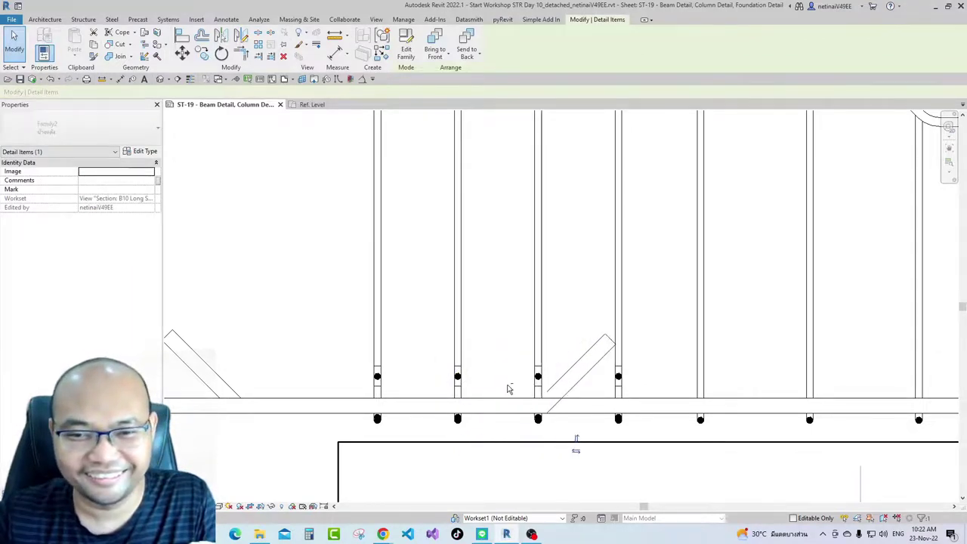
key(Delete)
scroll(451, 319, down, 1)
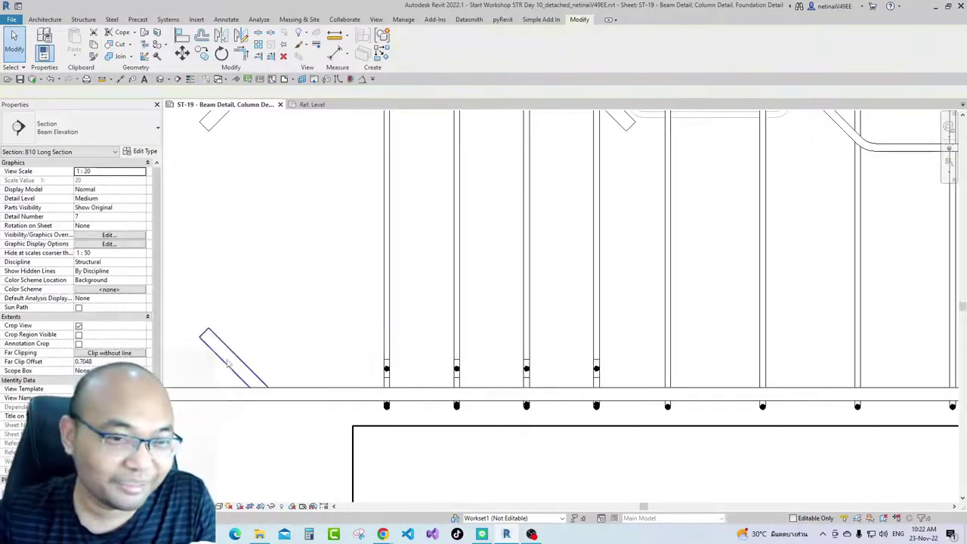
click(262, 358)
Mirror-copy the bottom hook end across a vertical axis onto the bottom bar
middle_drag(325, 295, 352, 265)
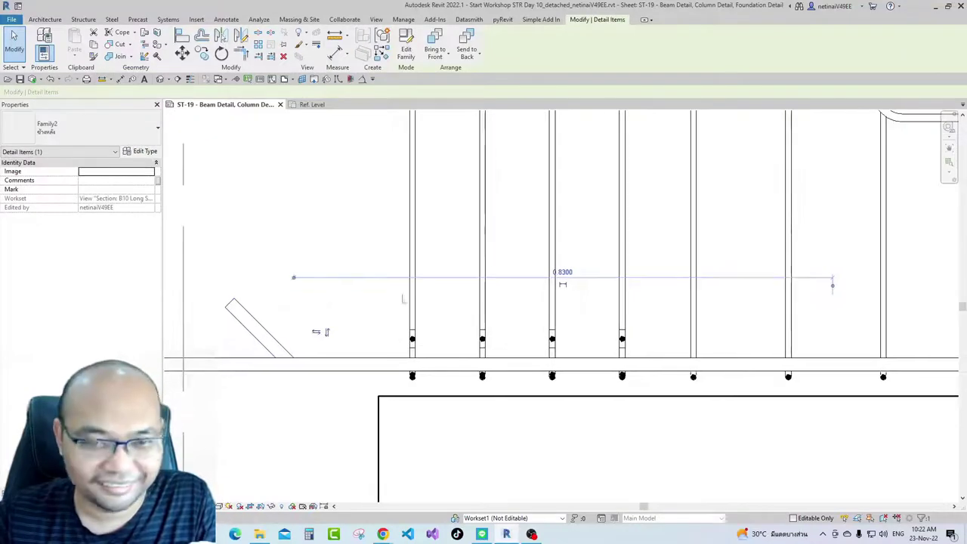
key(d)
key(m)
click(459, 360)
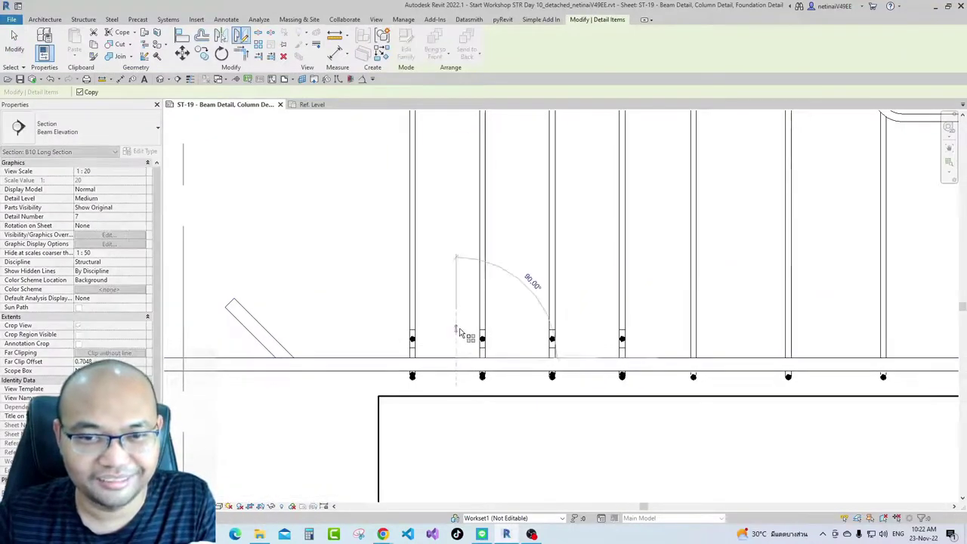
click(459, 332)
scroll(456, 349, down, 2)
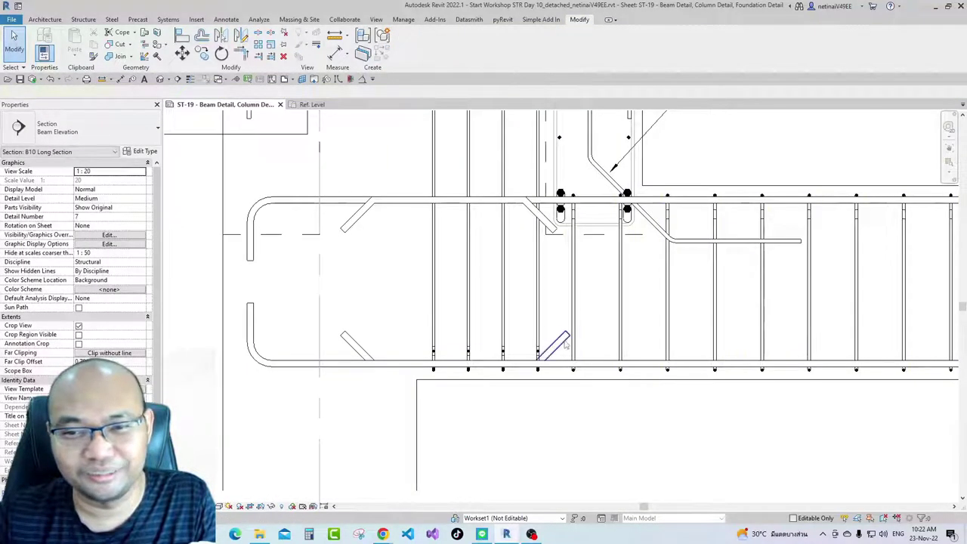
scroll(559, 353, up, 2)
key(Escape)
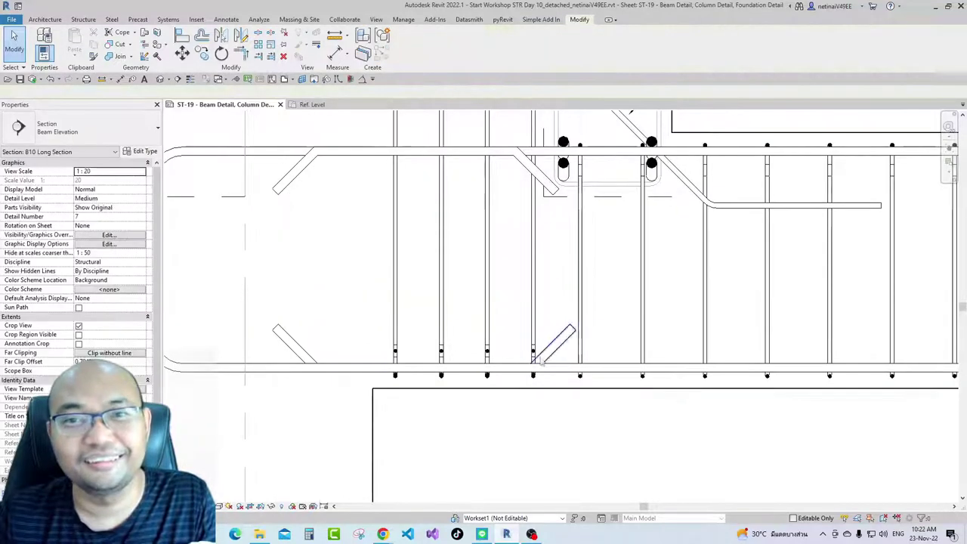
Pan to review the beam section, including the 2 -DB12 - 12 tag and top-left hook end
scroll(553, 375, down, 1)
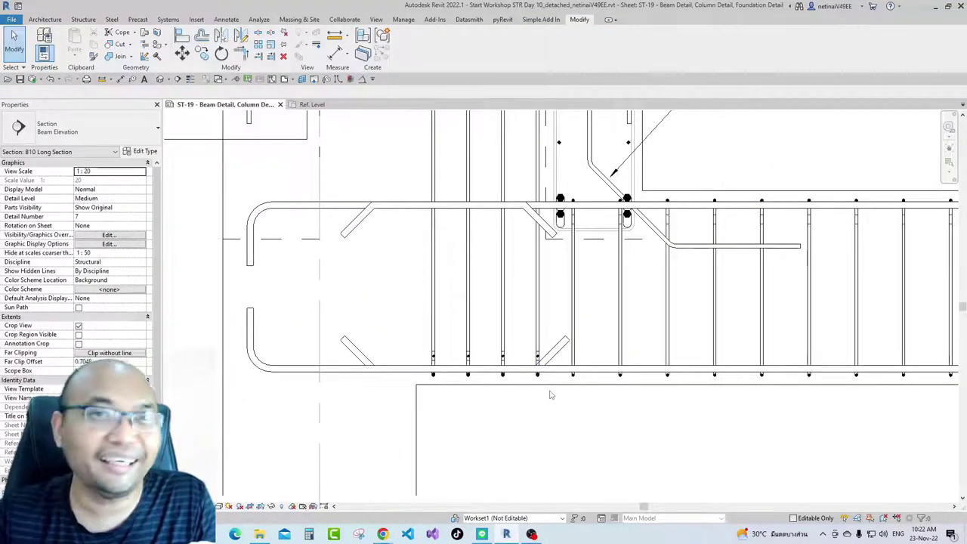
middle_drag(361, 350, 340, 367)
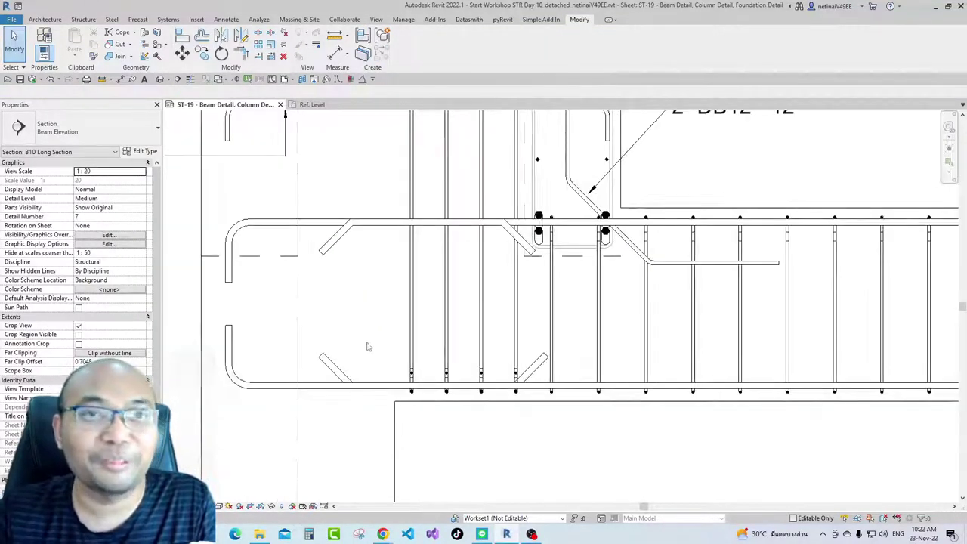
middle_drag(348, 326, 348, 340)
click(334, 254)
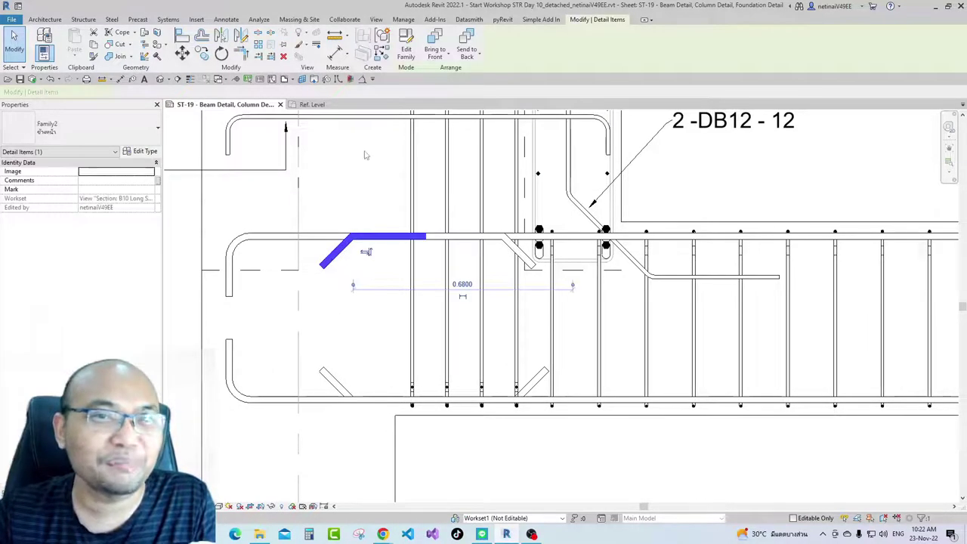
click(357, 157)
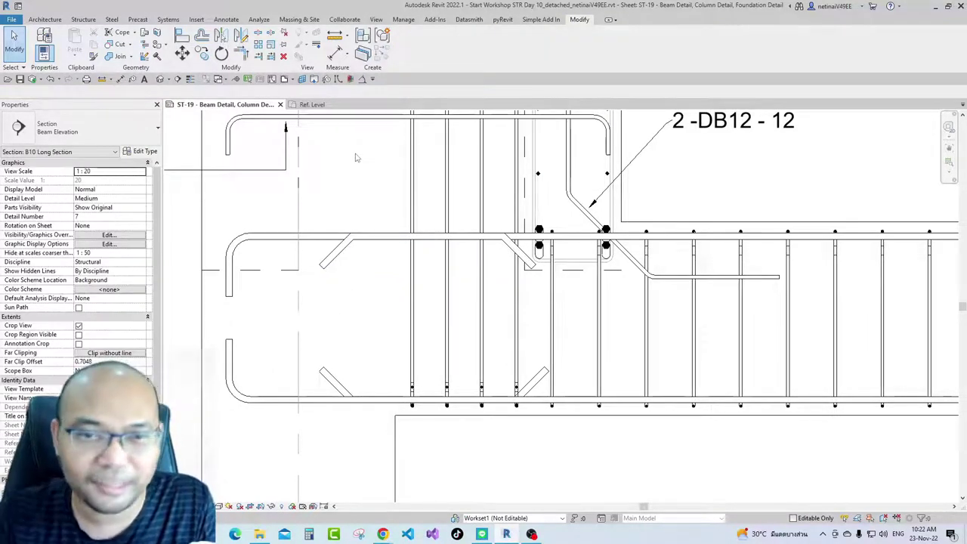